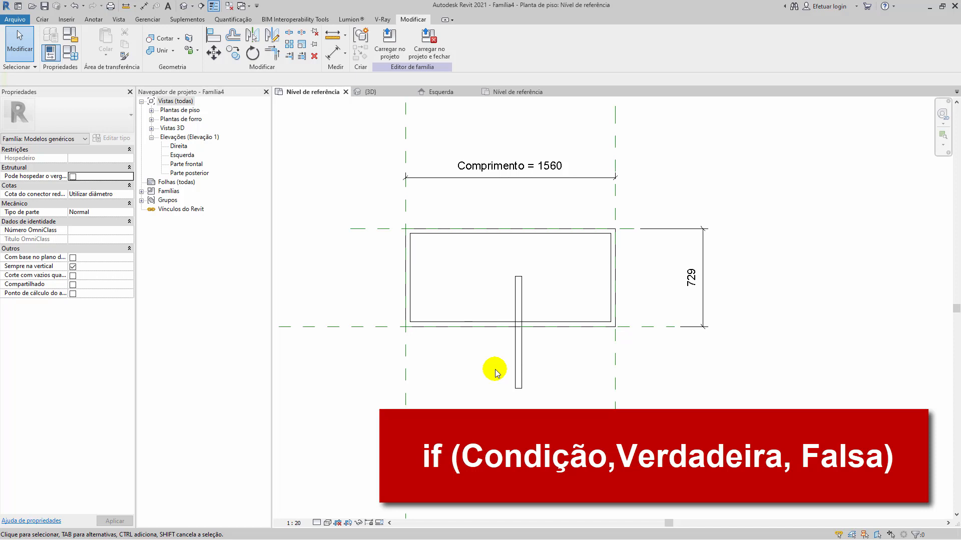
Move the nested vertical bar slightly to the left and up across the lower edge of the rectangular frame
{"action": "left_click", "coordinate": [515, 353]}
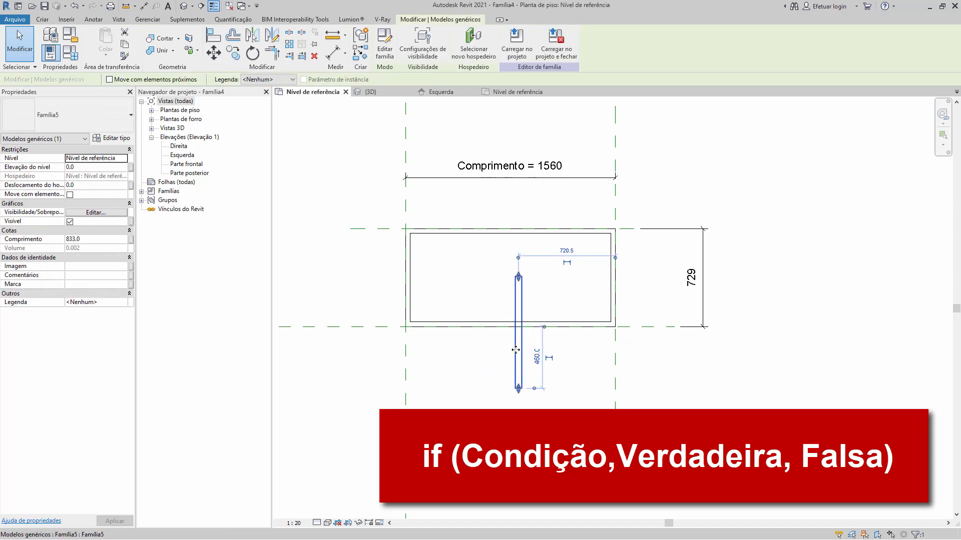
{"action": "left_click_drag", "start_coordinate": [516, 353], "coordinate": [497, 348]}
{"action": "scroll", "coordinate": [511, 347], "scroll_direction": "up", "scroll_amount": 2}
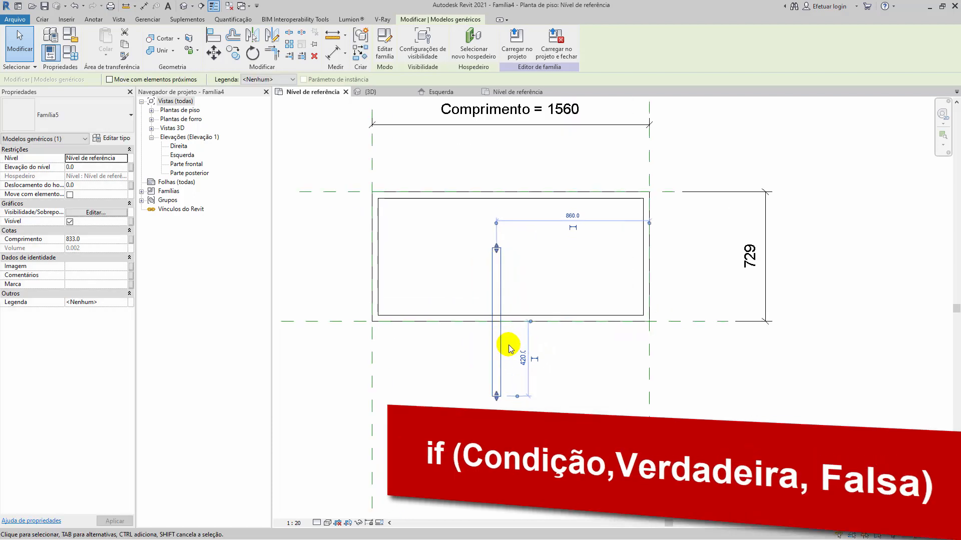
{"action": "left_click", "coordinate": [434, 362]}
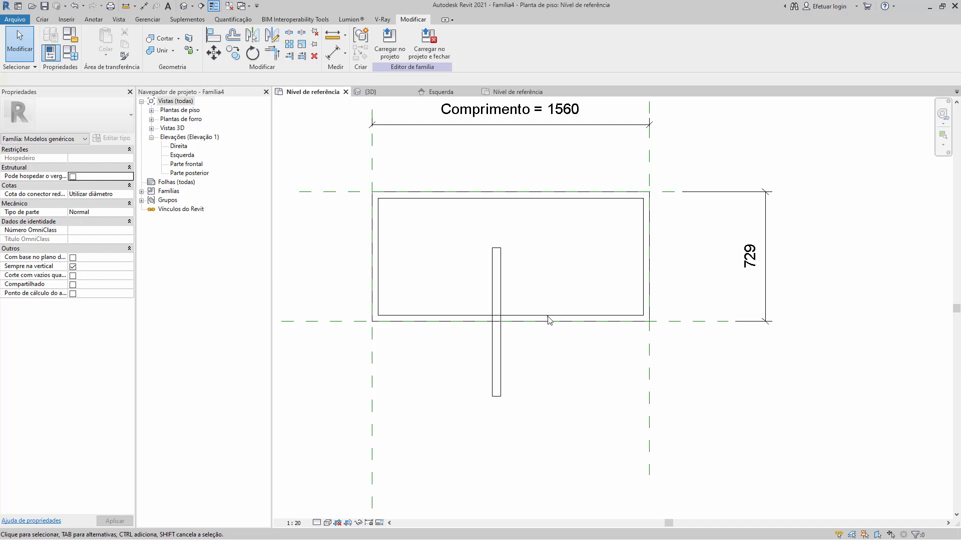
{"action": "left_click", "coordinate": [500, 353]}
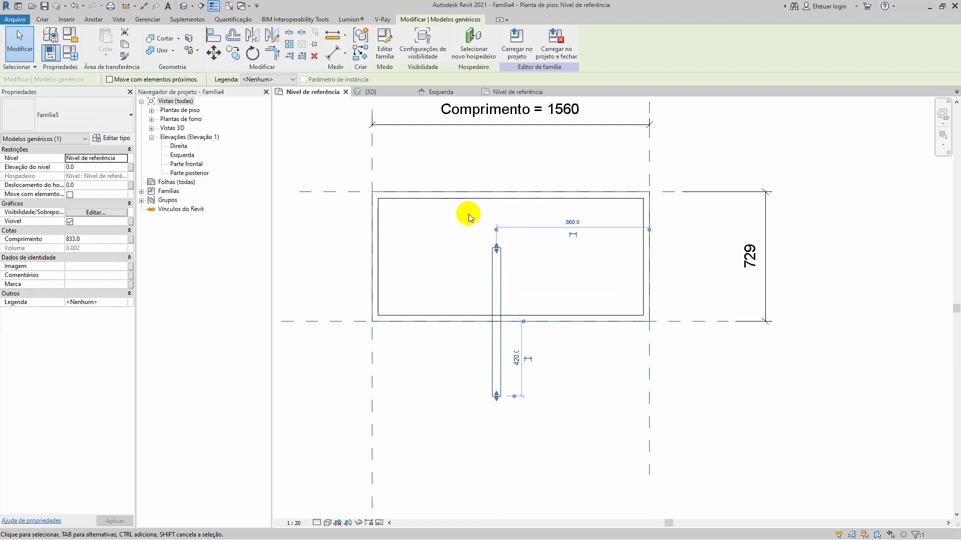
{"action": "scroll", "coordinate": [469, 217], "scroll_direction": "up", "scroll_amount": 1}
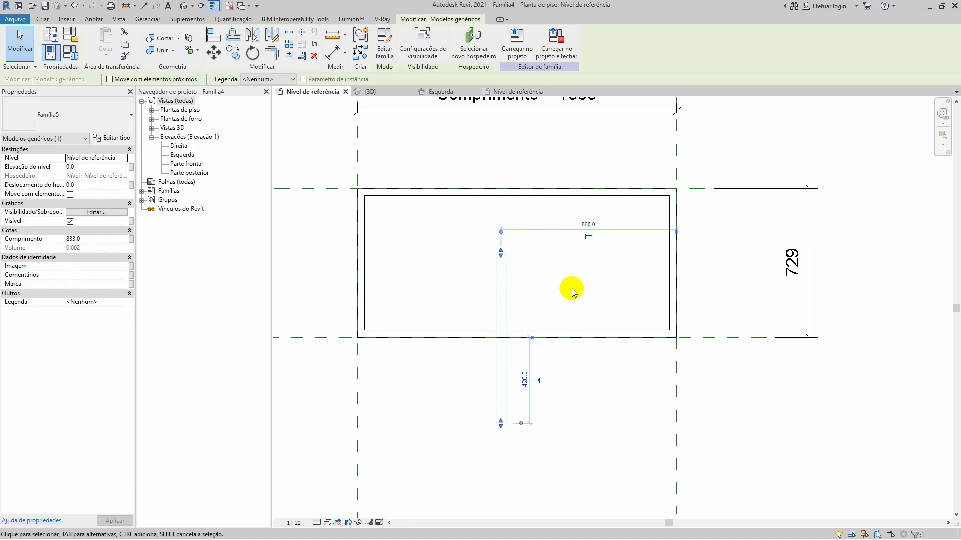
{"action": "left_click", "coordinate": [456, 297]}
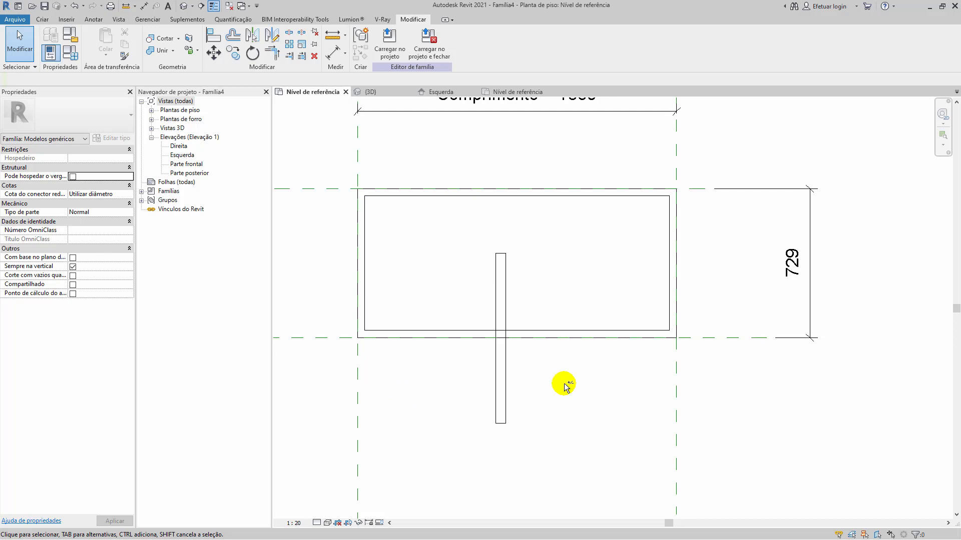
Copy the vertical bar to the left to make a second bar parallel to it
{"action": "left_click", "coordinate": [500, 381]}
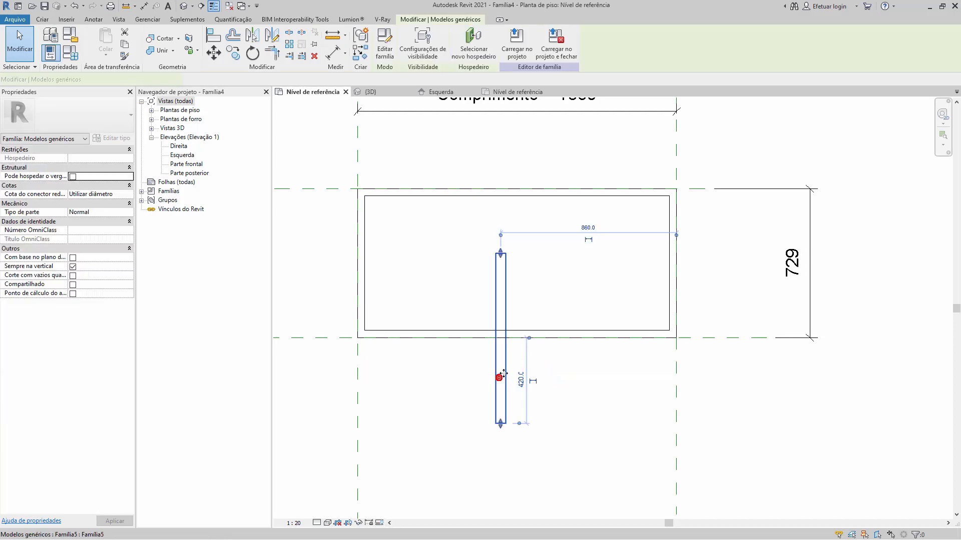
{"action": "left_click", "coordinate": [233, 52]}
{"action": "left_click", "coordinate": [546, 371]}
{"action": "left_click", "coordinate": [441, 371]}
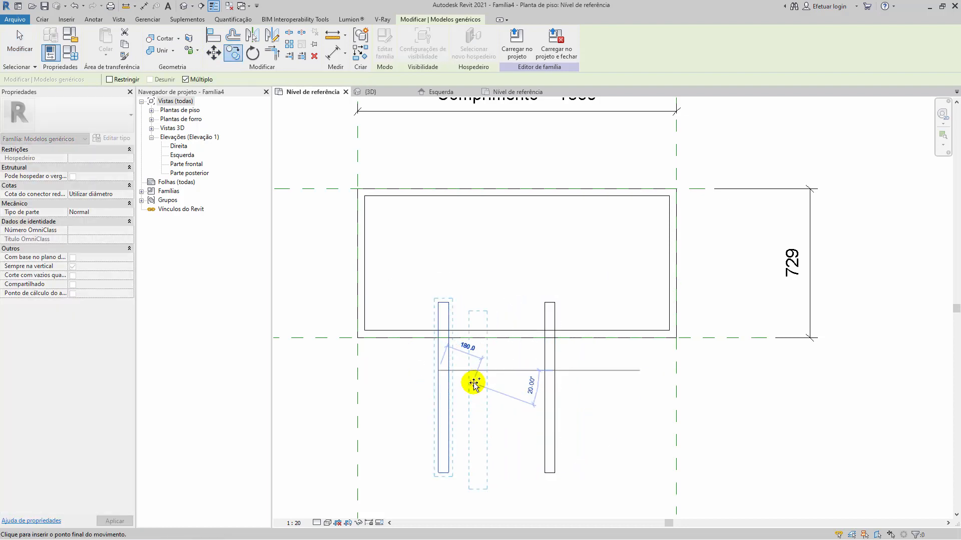
{"action": "key", "text": "Escape"}
{"action": "left_click", "coordinate": [510, 390]}
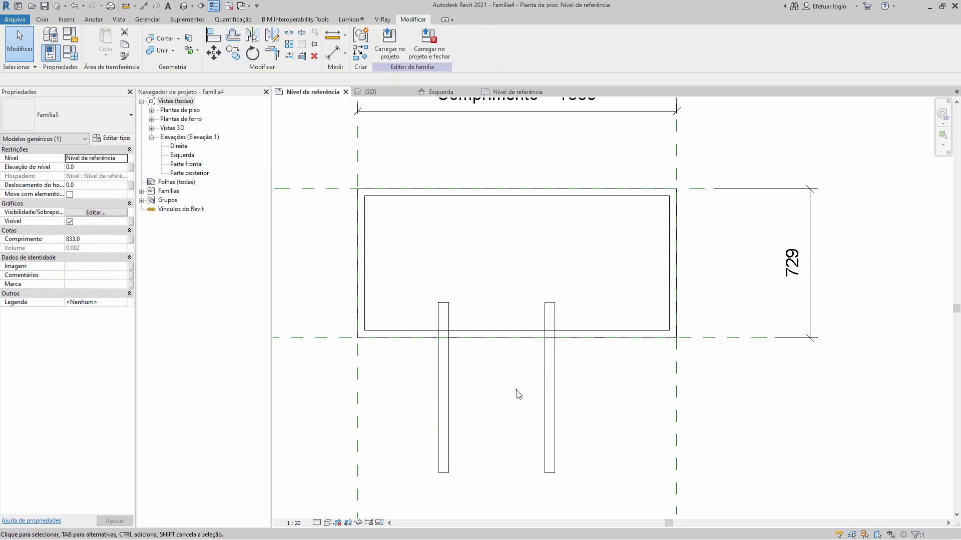
Move the right-hand bar down so that it lies clear below the rectangular frame
{"action": "left_click", "coordinate": [553, 383]}
{"action": "left_click_drag", "start_coordinate": [552, 384], "coordinate": [524, 444]}
{"action": "left_click", "coordinate": [531, 422]}
{"action": "mouse_move", "coordinate": [459, 388]}
{"action": "middle_mouse_down"}
{"action": "mouse_move", "coordinate": [504, 397]}
{"action": "mouse_move", "coordinate": [465, 392]}
{"action": "middle_mouse_up"}
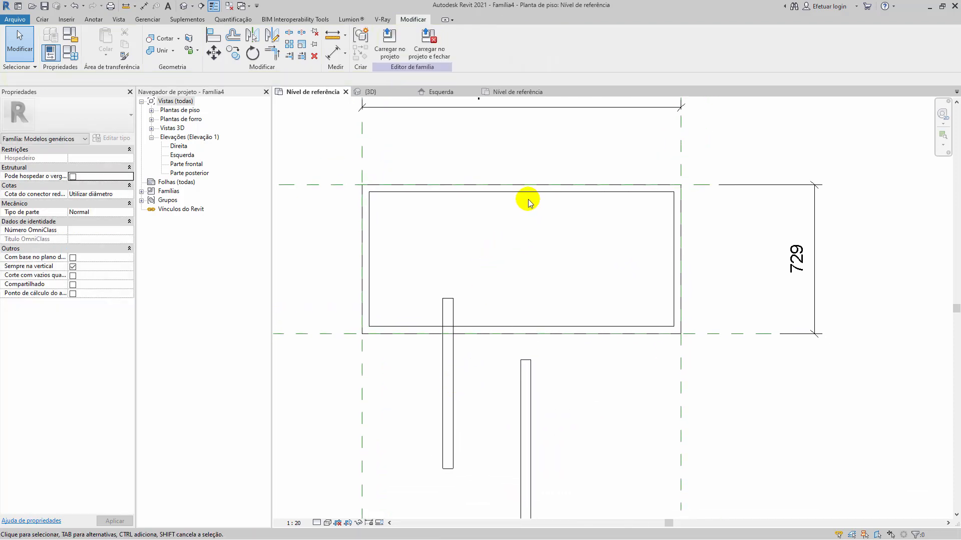
{"action": "left_click", "coordinate": [532, 394]}
{"action": "left_click", "coordinate": [584, 406]}
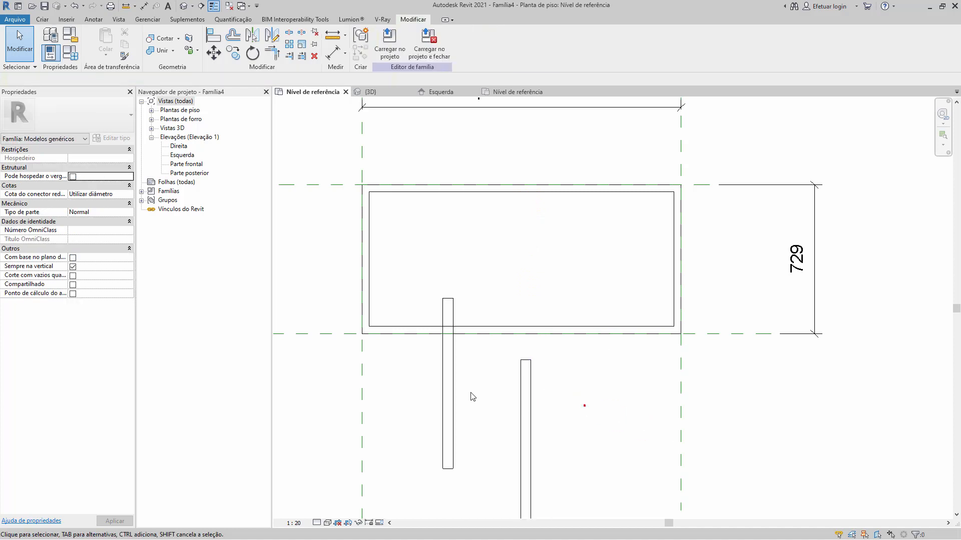
{"action": "middle_click_drag", "start_coordinate": [488, 387], "coordinate": [523, 395]}
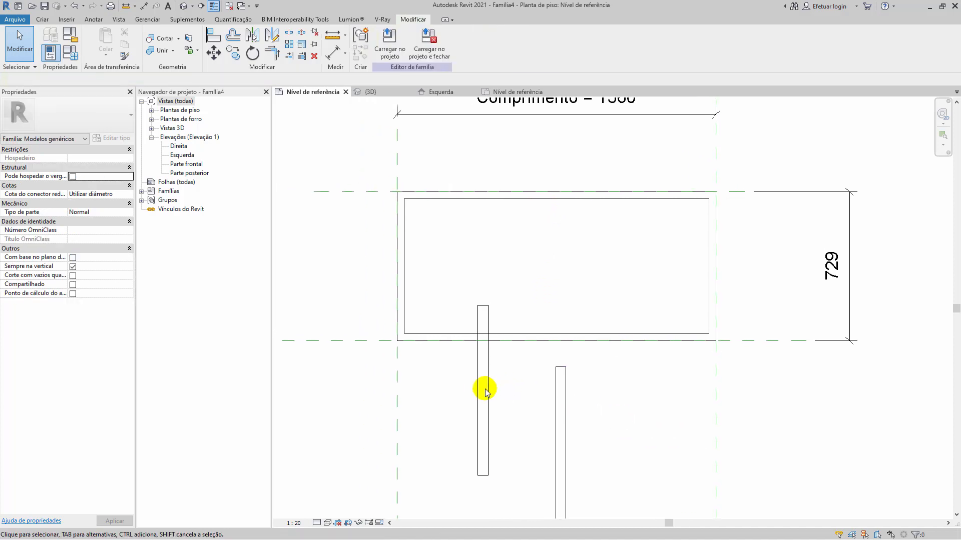
Move the left-hand bar up so that it spans the full depth of the frame near its left side
{"action": "left_click", "coordinate": [485, 392]}
{"action": "left_click_drag", "start_coordinate": [486, 371], "coordinate": [453, 251]}
{"action": "left_click", "coordinate": [481, 249]}
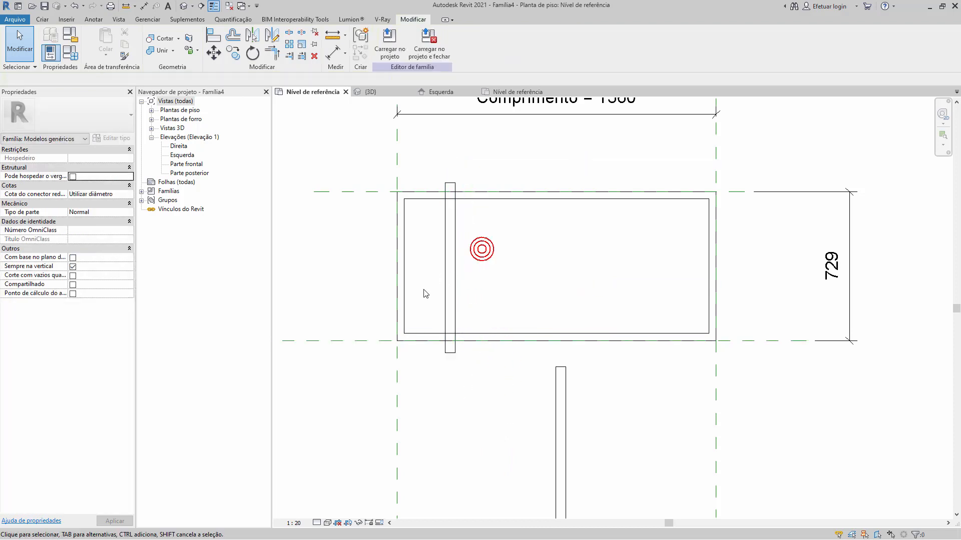
{"action": "middle_click_drag", "start_coordinate": [423, 289], "coordinate": [406, 280]}
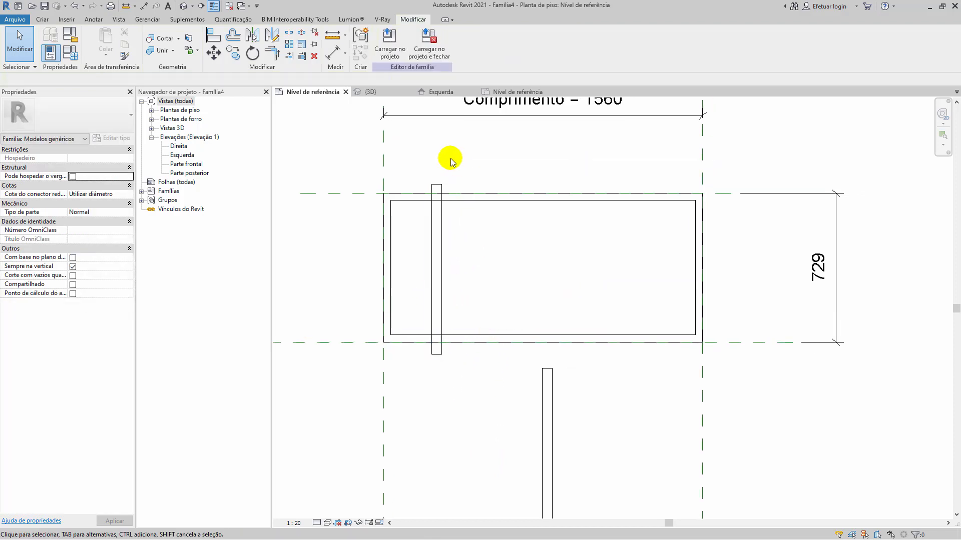
Array the bar spanning the frame linearly to the right, grouped and constrained, with Último spacing about 940 mm away
{"action": "left_click", "coordinate": [289, 43]}
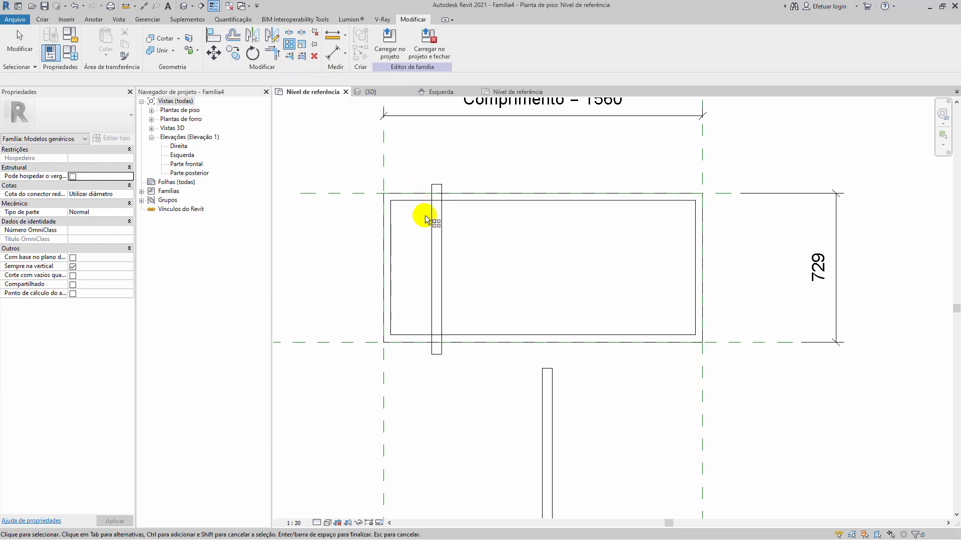
{"action": "left_click", "coordinate": [436, 230]}
{"action": "key", "text": "Return"}
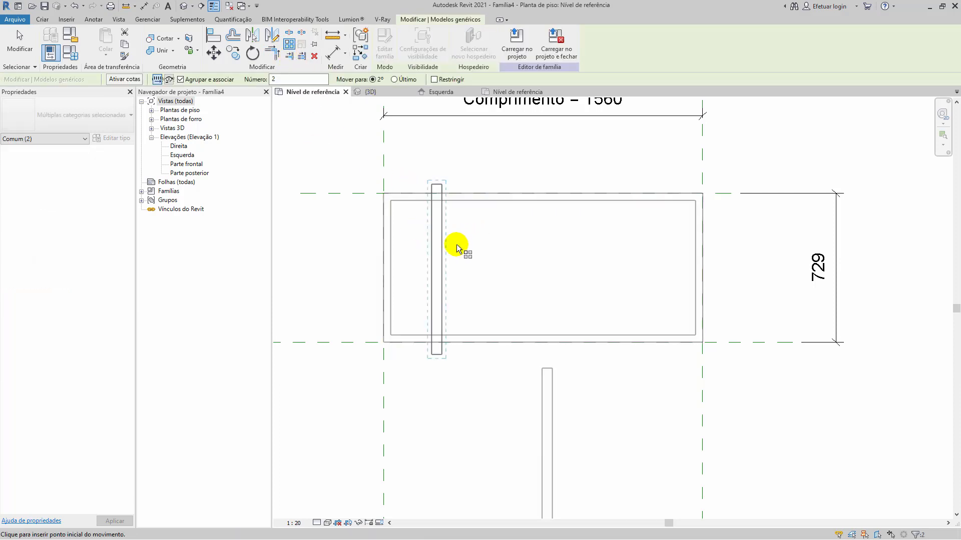
{"action": "left_click", "coordinate": [398, 80]}
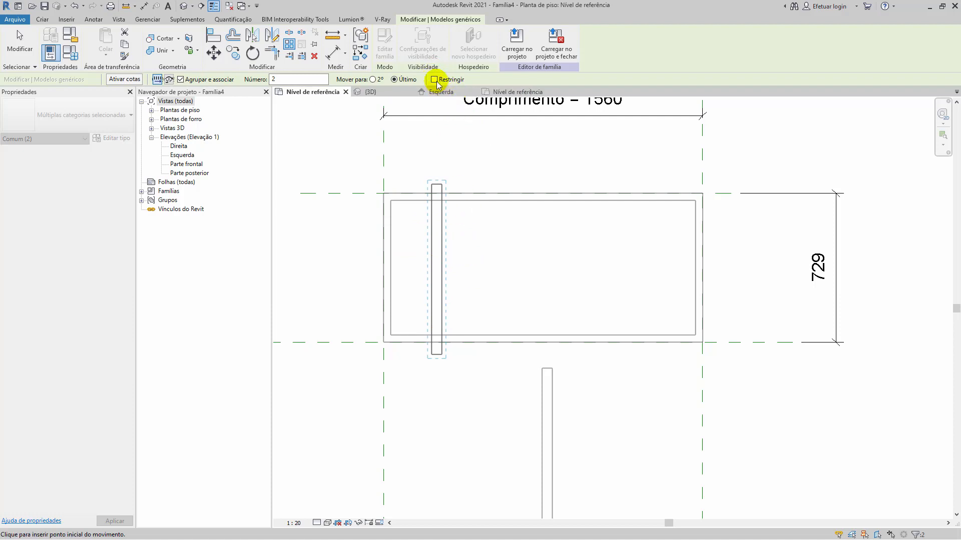
{"action": "left_click", "coordinate": [435, 80]}
{"action": "left_click", "coordinate": [446, 232]}
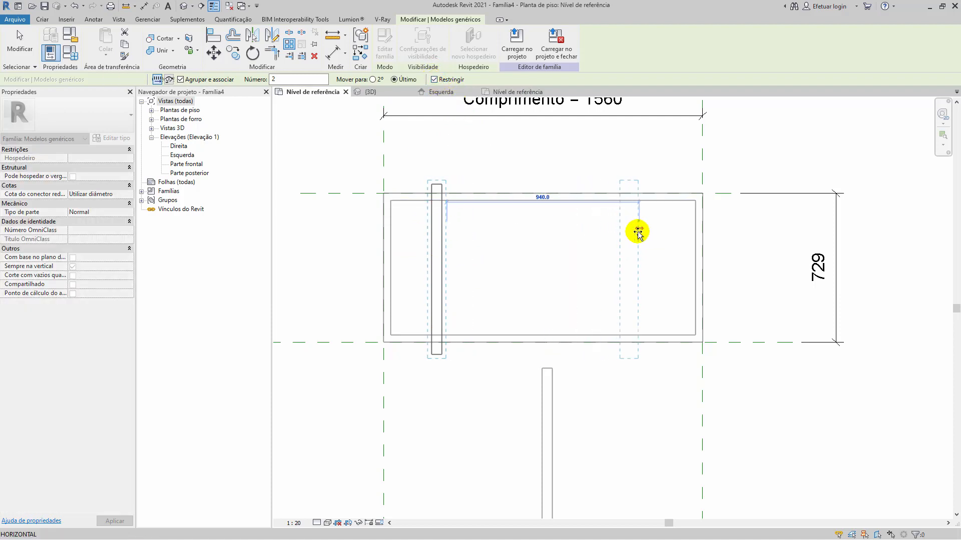
{"action": "left_click", "coordinate": [638, 231]}
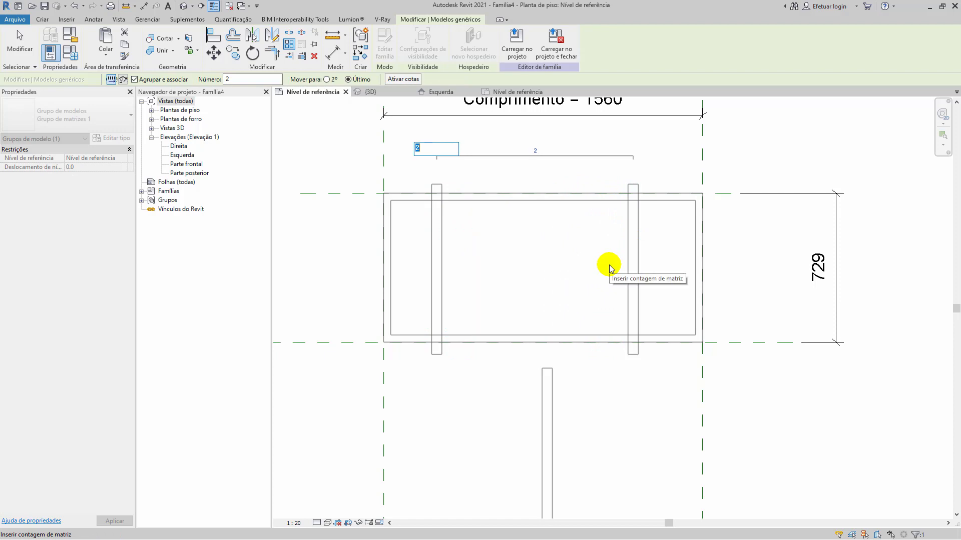
Set the bar array's count to 3
{"action": "type", "text": "3"}
{"action": "key", "text": "Return"}
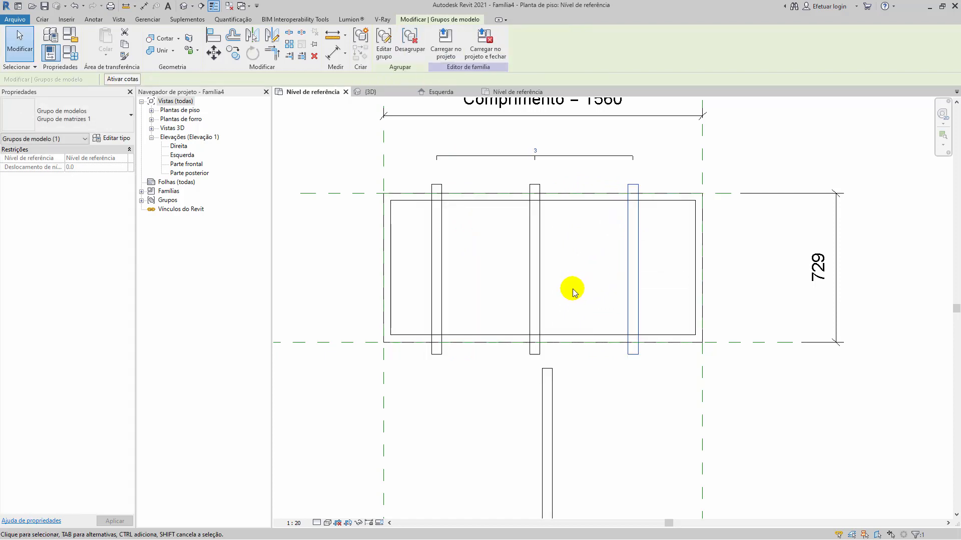
{"action": "left_click", "coordinate": [574, 292]}
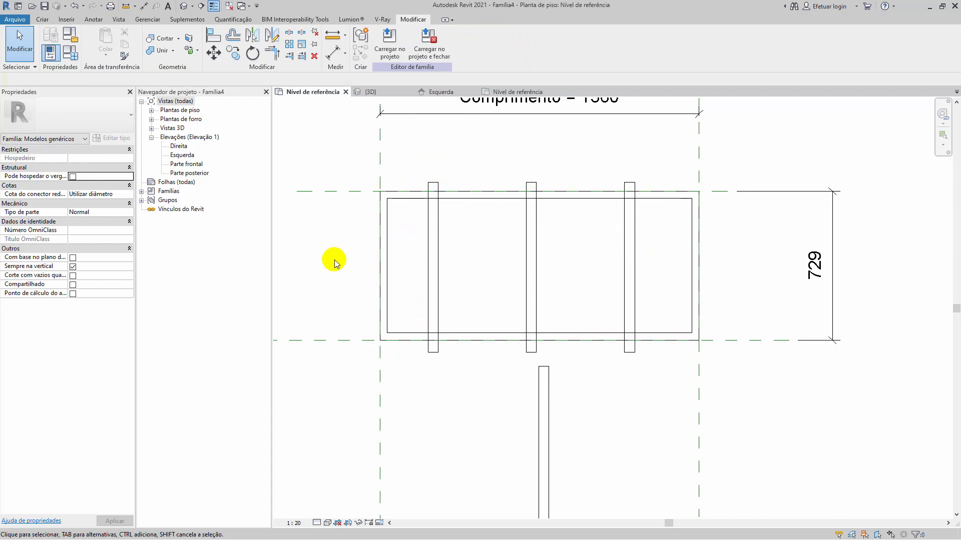
Add a family type parameter named Dist, of type Comprimento, and set its value to 400
{"action": "scroll", "coordinate": [465, 220], "scroll_direction": "down", "scroll_amount": 2}
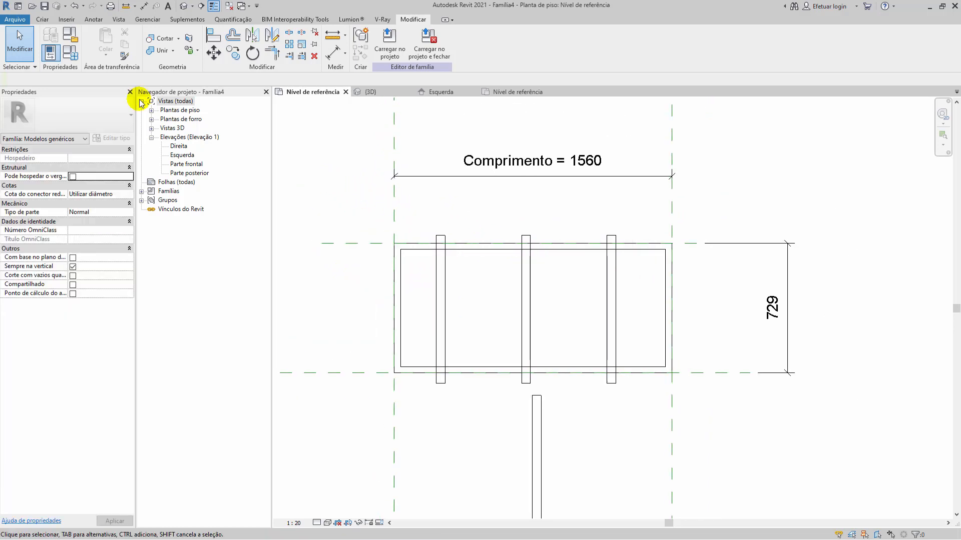
{"action": "left_click", "coordinate": [70, 53]}
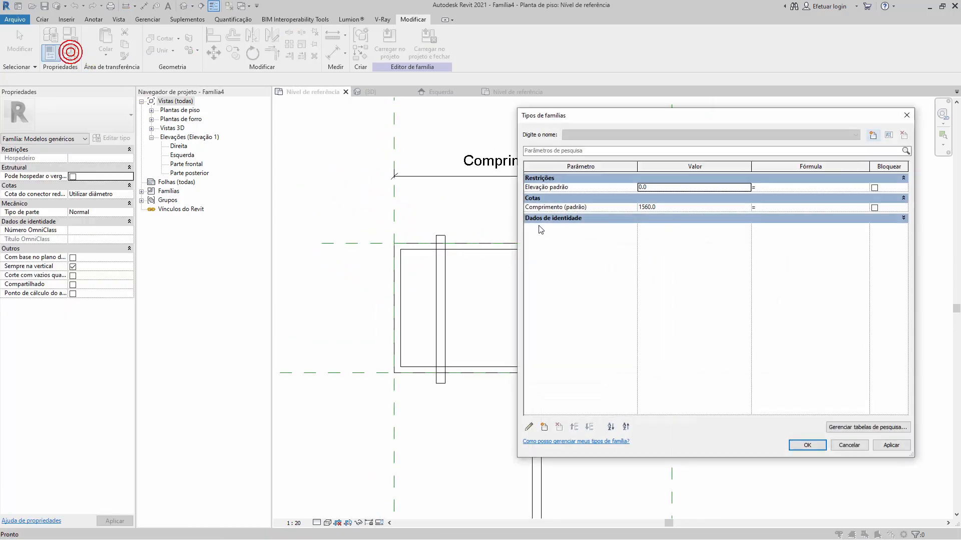
{"action": "left_click", "coordinate": [544, 426]}
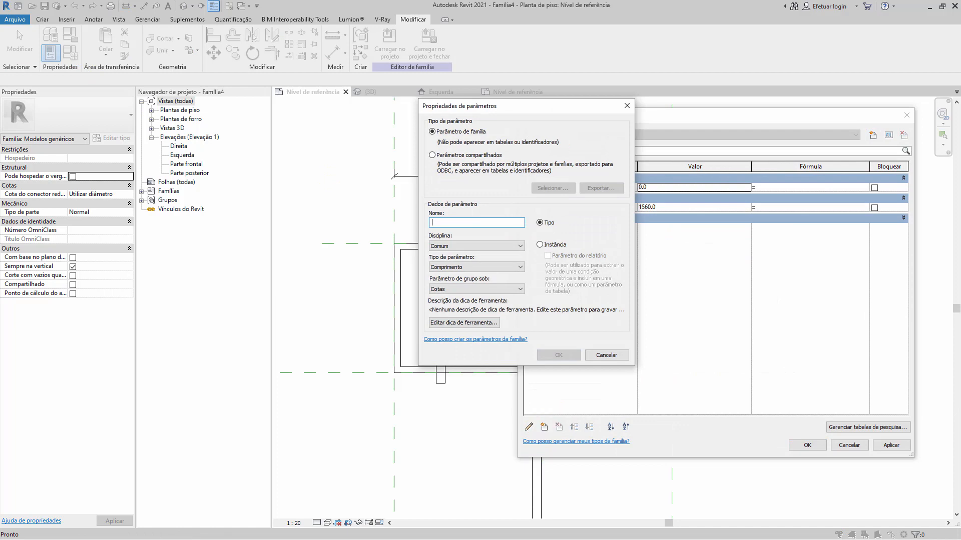
{"action": "type", "text": "Dist"}
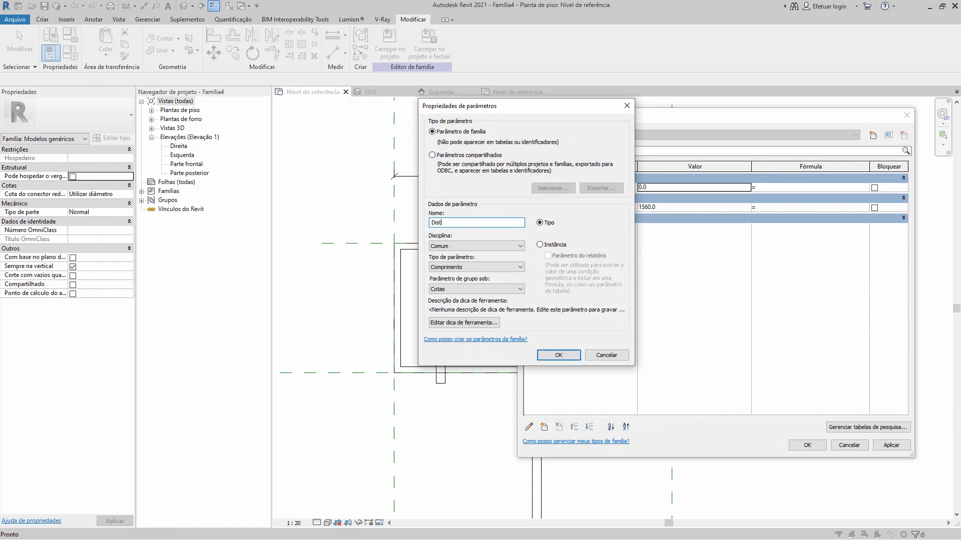
{"action": "left_click", "coordinate": [557, 355]}
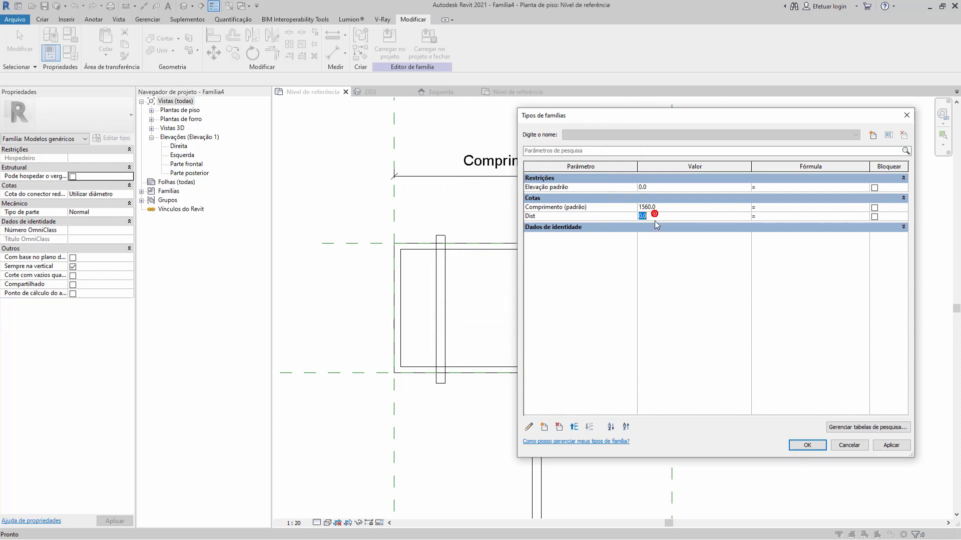
{"action": "type", "text": "4"}
{"action": "left_click", "coordinate": [688, 286]}
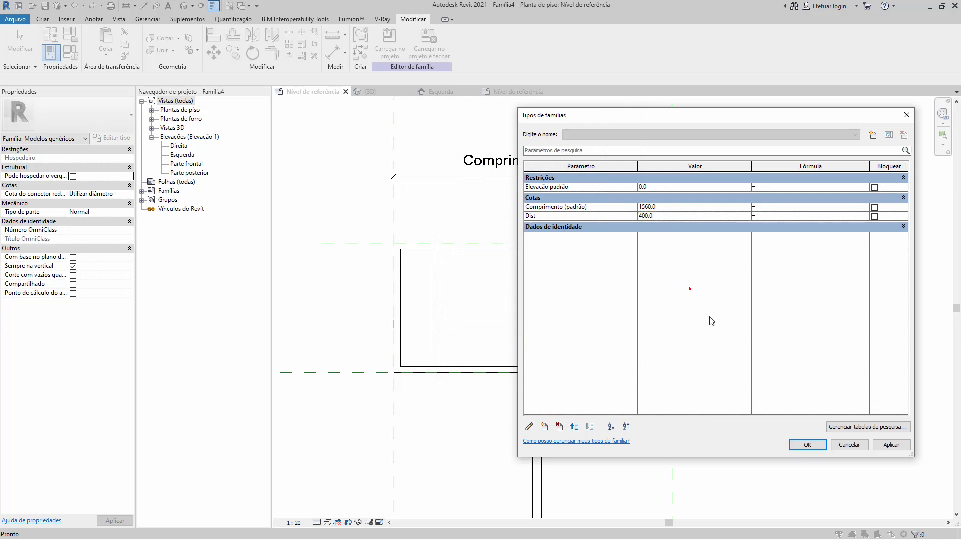
{"action": "left_click", "coordinate": [789, 443]}
Add aligned dimensions from the left and right reference planes to the centre of the nearest array bar
{"action": "left_click", "coordinate": [332, 193]}
{"action": "key", "text": "d"}
{"action": "key", "text": "i"}
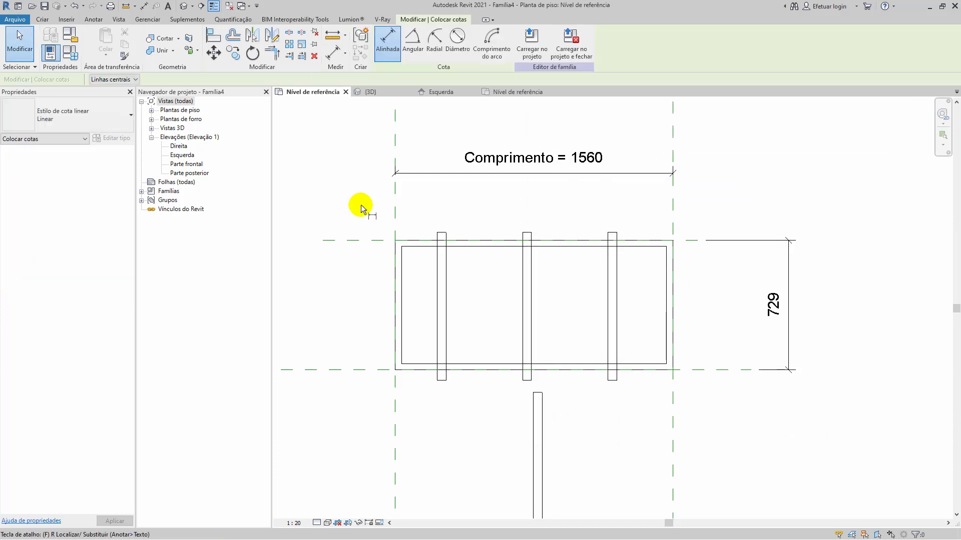
{"action": "left_click", "coordinate": [395, 219]}
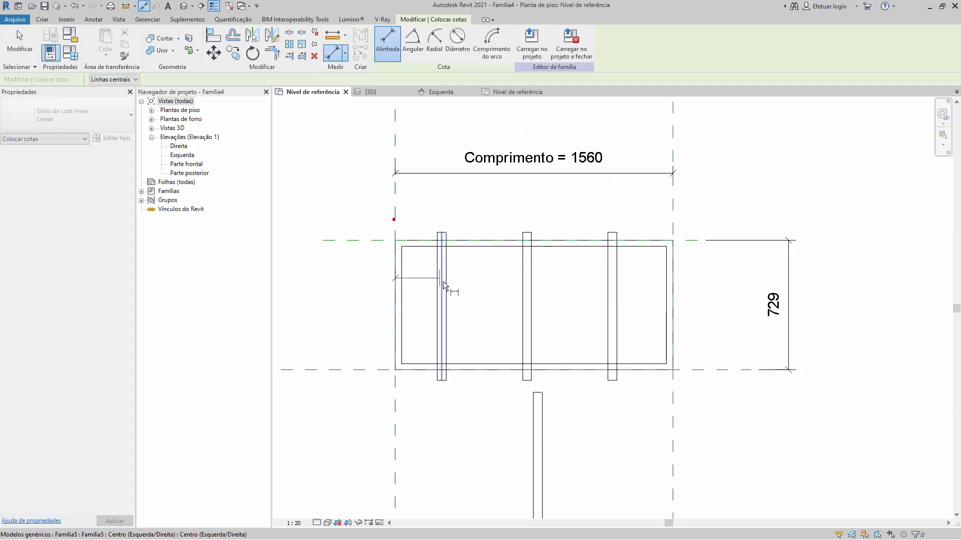
{"action": "left_click", "coordinate": [442, 279]}
{"action": "left_click", "coordinate": [431, 213]}
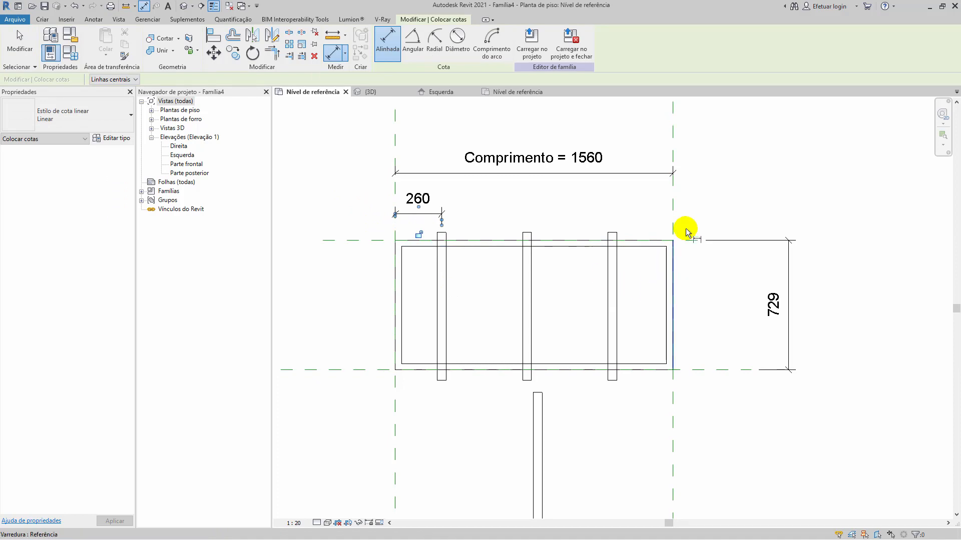
{"action": "left_click", "coordinate": [673, 209]}
{"action": "left_click", "coordinate": [613, 271]}
{"action": "left_click", "coordinate": [628, 209]}
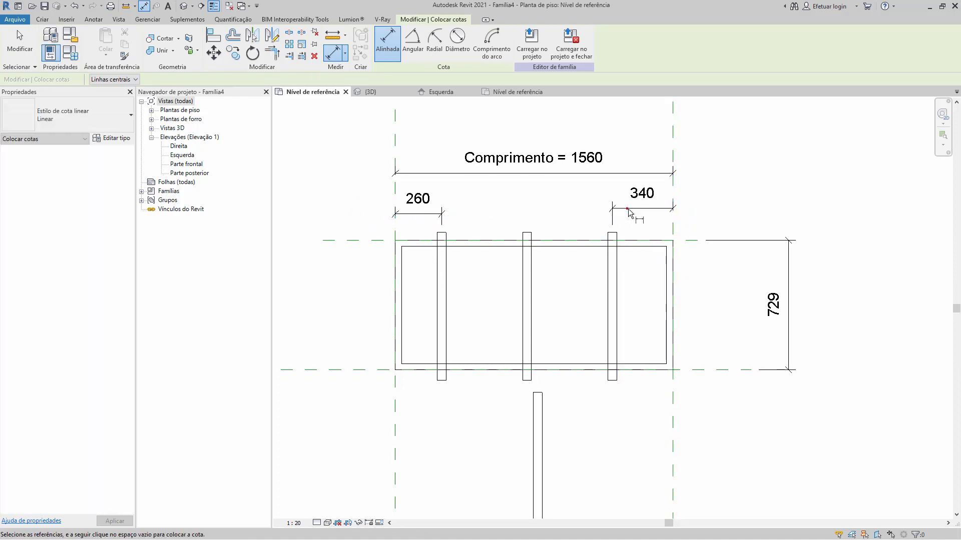
Label both side dimensions between the reference planes and the outer array bars with the Dist parameter
{"action": "key", "text": "Escape"}
{"action": "left_click", "coordinate": [642, 208]}
{"action": "left_click", "coordinate": [426, 213], "text": "ctrl"}
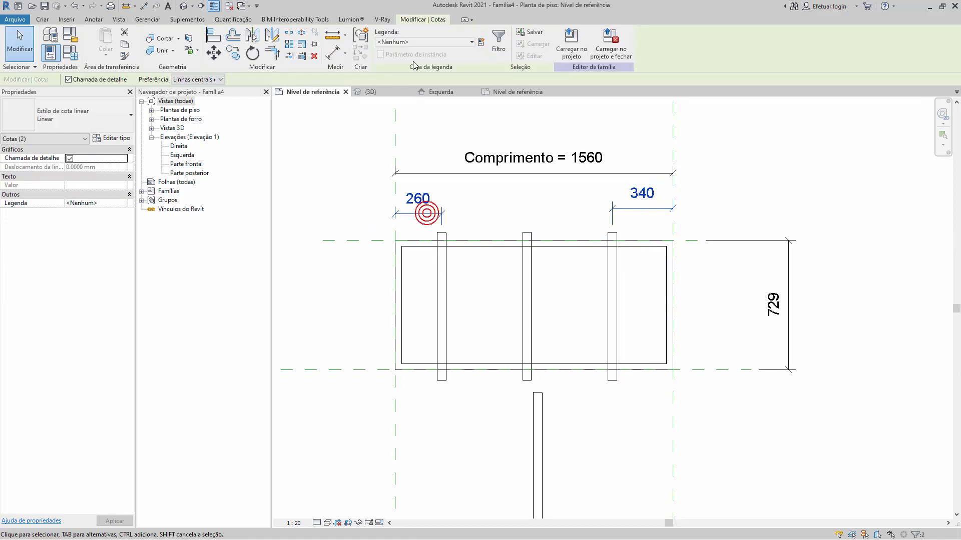
{"action": "left_click", "coordinate": [420, 42]}
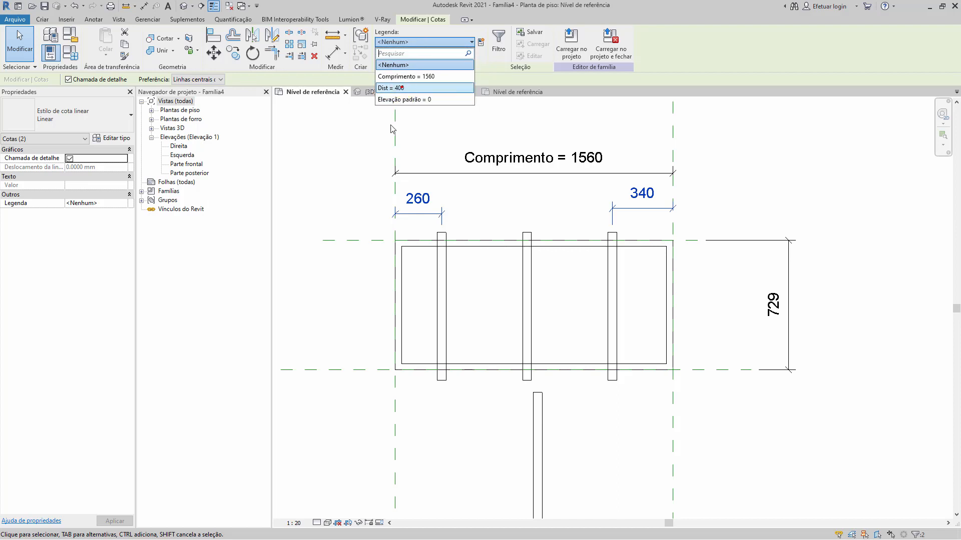
{"action": "left_click", "coordinate": [398, 88]}
{"action": "left_click", "coordinate": [354, 179]}
{"action": "scroll", "coordinate": [536, 293], "scroll_direction": "up", "scroll_amount": 2}
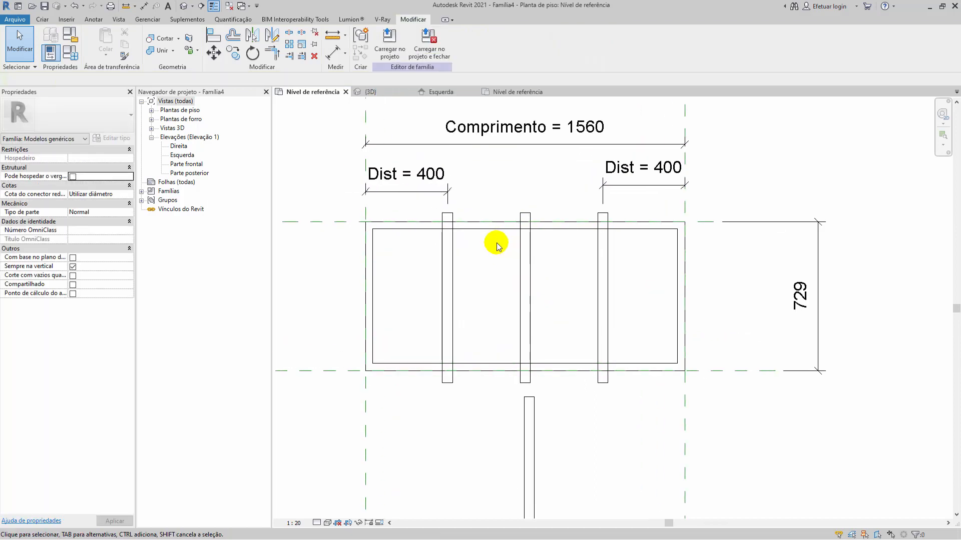
{"action": "scroll", "coordinate": [475, 233], "scroll_direction": "down", "scroll_amount": 2}
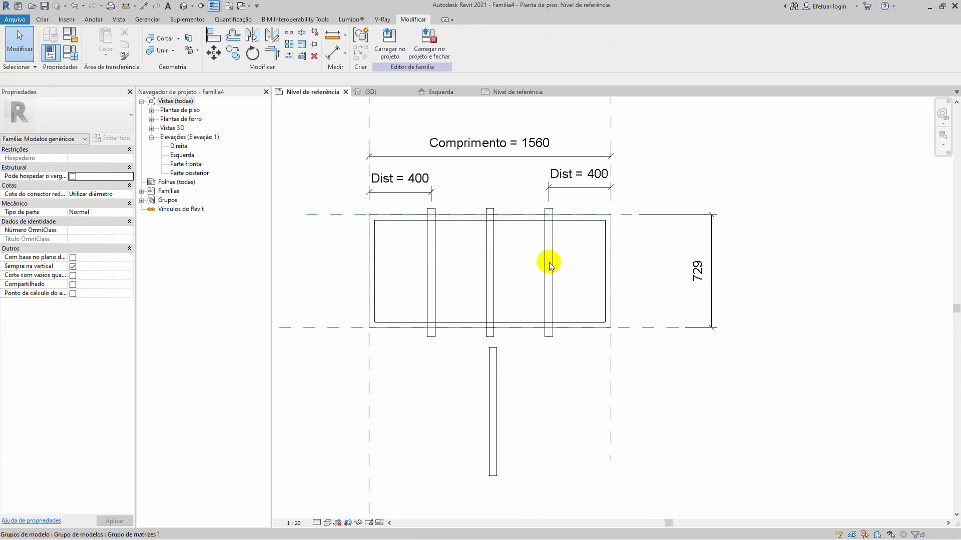
Move the right reference plane outward to lengthen the frame to a Comprimento of about 1940
{"action": "scroll", "coordinate": [549, 265], "scroll_direction": "down", "scroll_amount": 1}
{"action": "scroll", "coordinate": [457, 231], "scroll_direction": "up", "scroll_amount": 3}
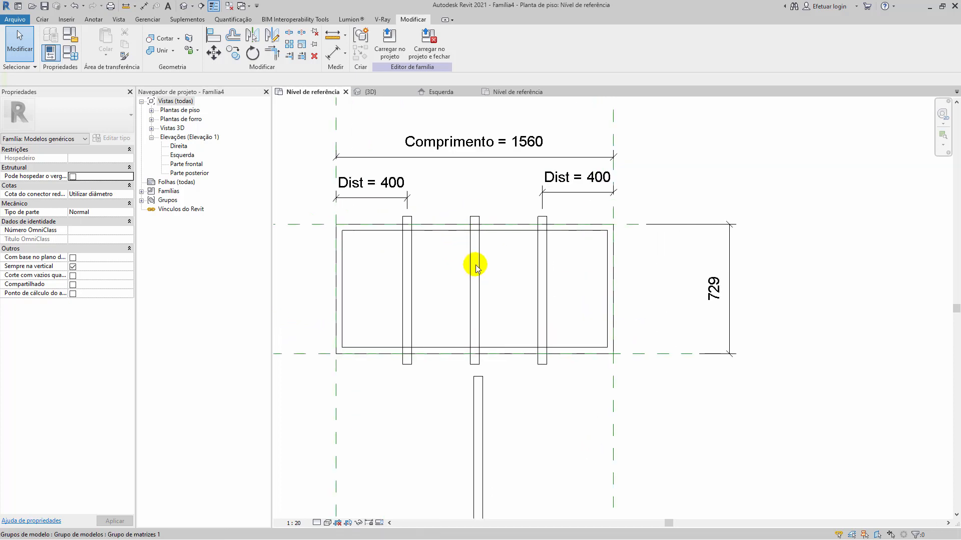
{"action": "scroll", "coordinate": [476, 268], "scroll_direction": "down", "scroll_amount": 2}
{"action": "scroll", "coordinate": [636, 180], "scroll_direction": "up", "scroll_amount": 2}
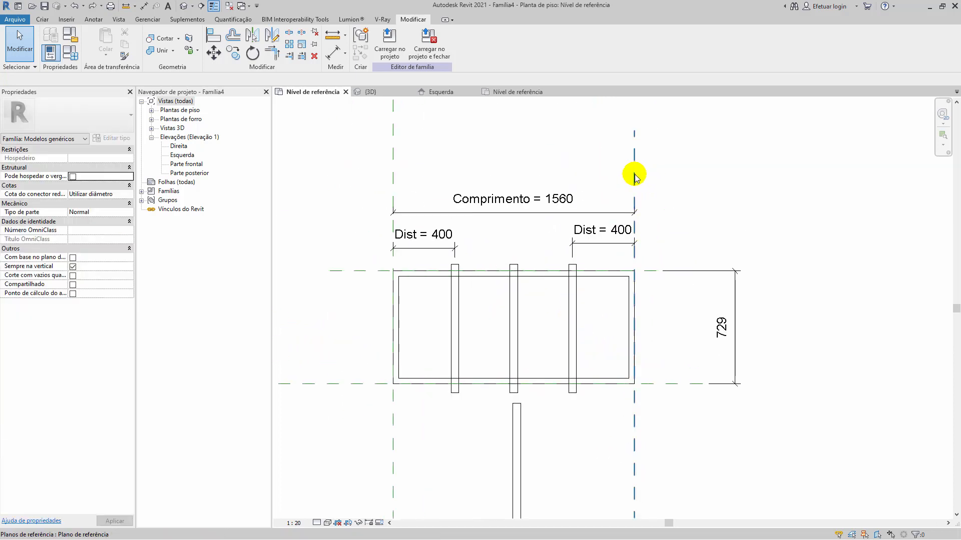
{"action": "left_click", "coordinate": [634, 178]}
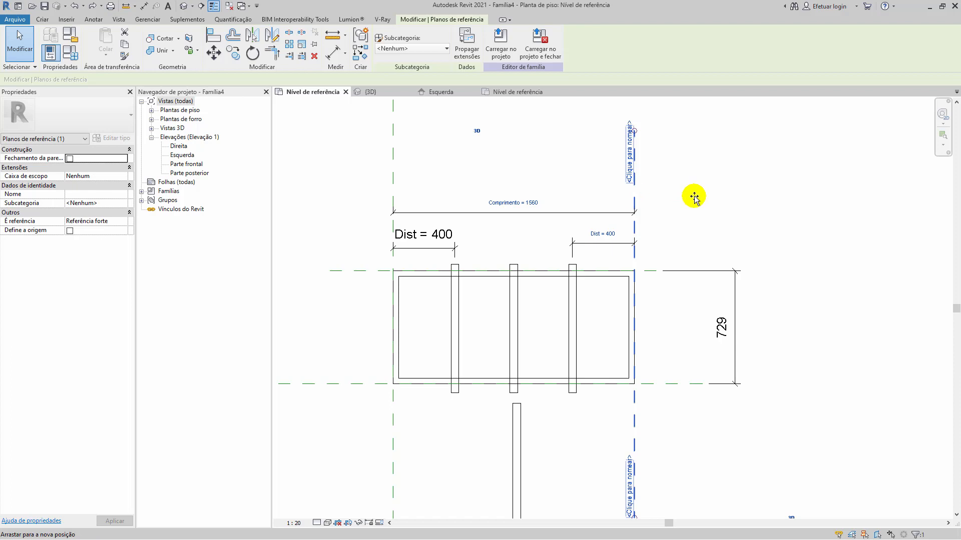
{"action": "left_click_drag", "start_coordinate": [694, 198], "coordinate": [694, 199]}
{"action": "scroll", "coordinate": [627, 234], "scroll_direction": "up", "scroll_amount": 1}
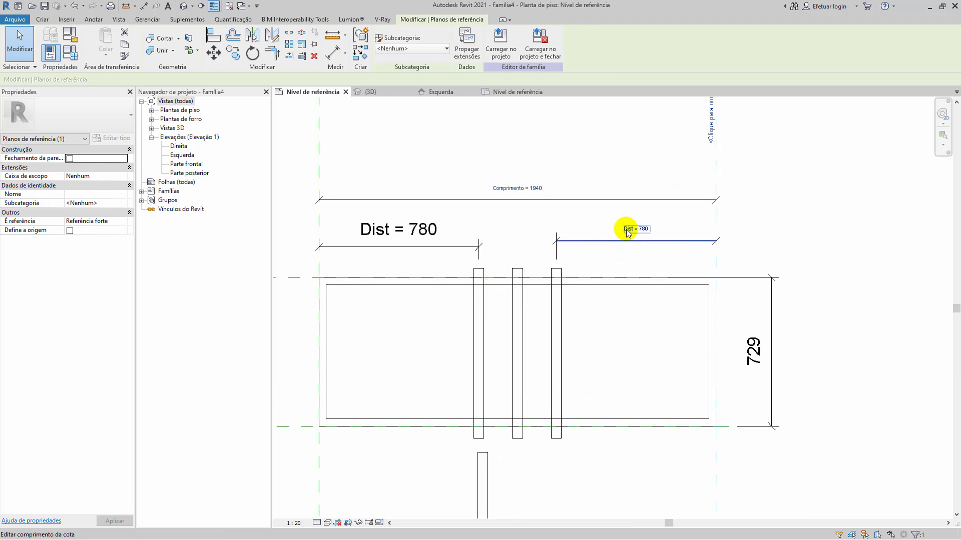
{"action": "scroll", "coordinate": [626, 232], "scroll_direction": "up", "scroll_amount": 2}
{"action": "scroll", "coordinate": [607, 253], "scroll_direction": "down", "scroll_amount": 2}
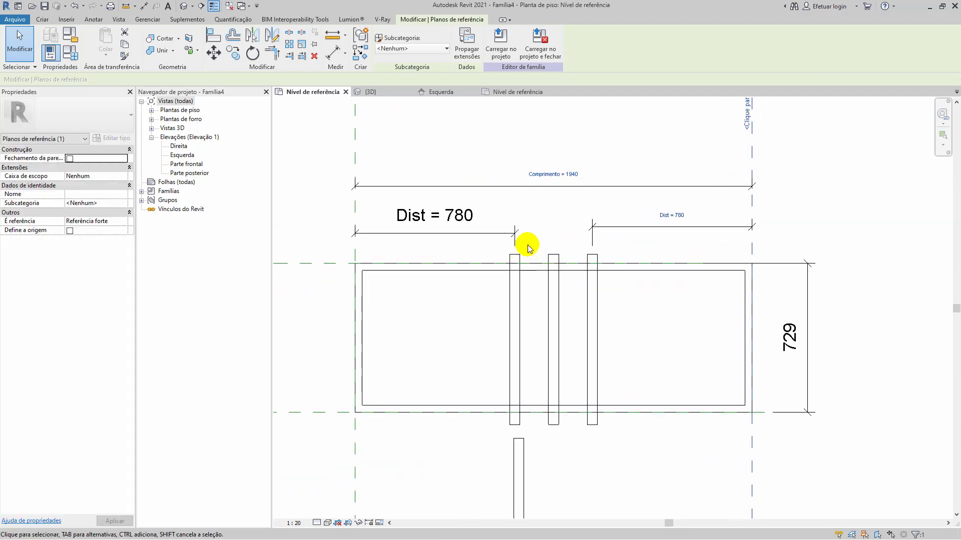
{"action": "scroll", "coordinate": [529, 249], "scroll_direction": "up", "scroll_amount": 1}
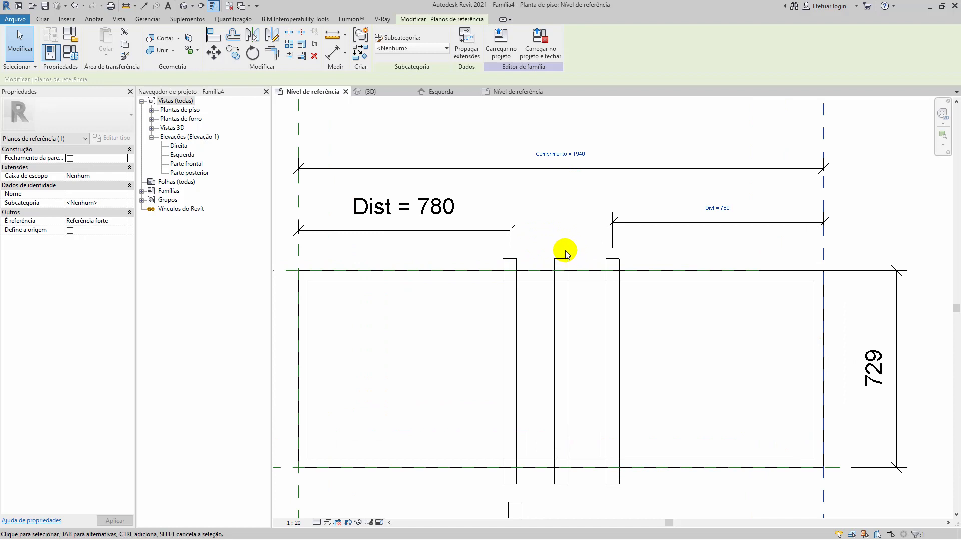
{"action": "middle_click_drag", "start_coordinate": [511, 245], "coordinate": [541, 250]}
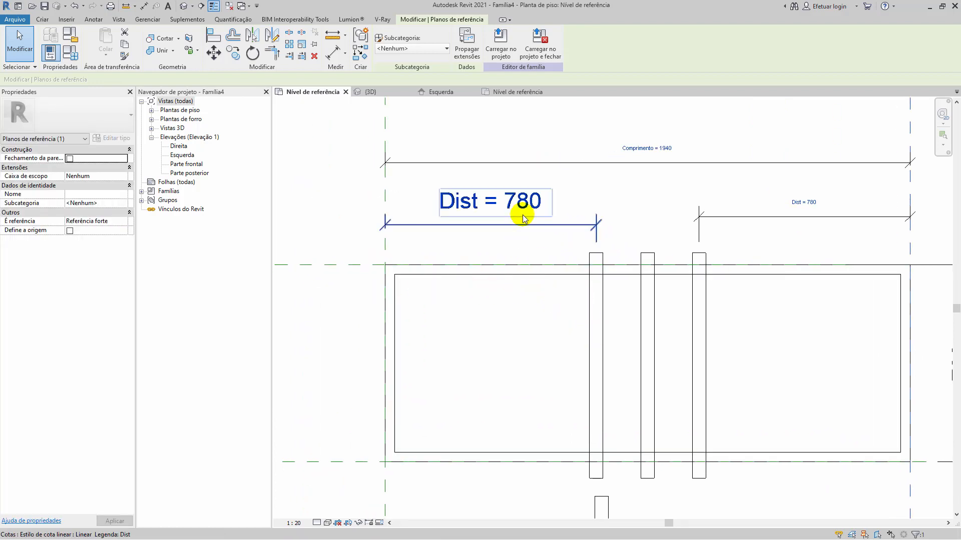
{"action": "middle_click_drag", "start_coordinate": [739, 253], "coordinate": [678, 266]}
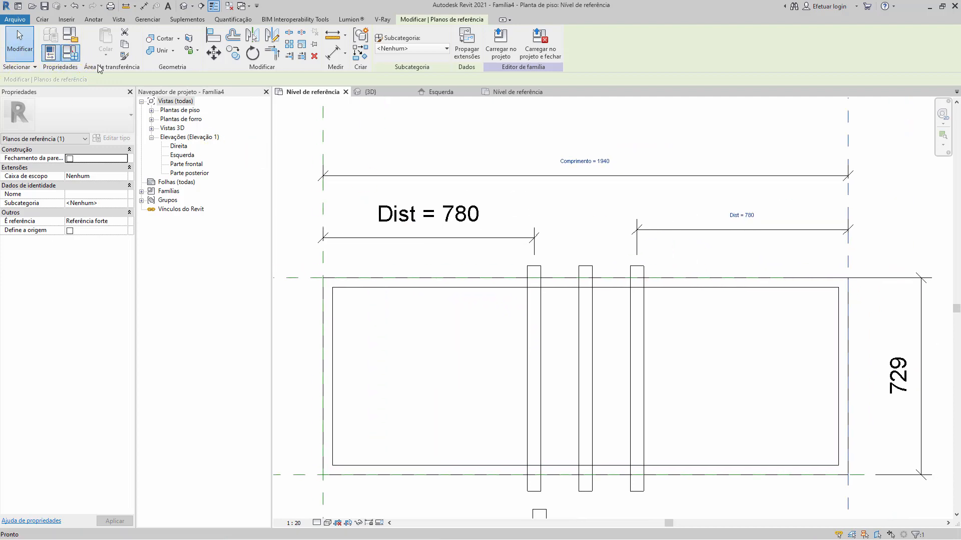
Add a family type parameter named Qi, of type Número inteiro, grouped under Outros
{"action": "left_click", "coordinate": [70, 52]}
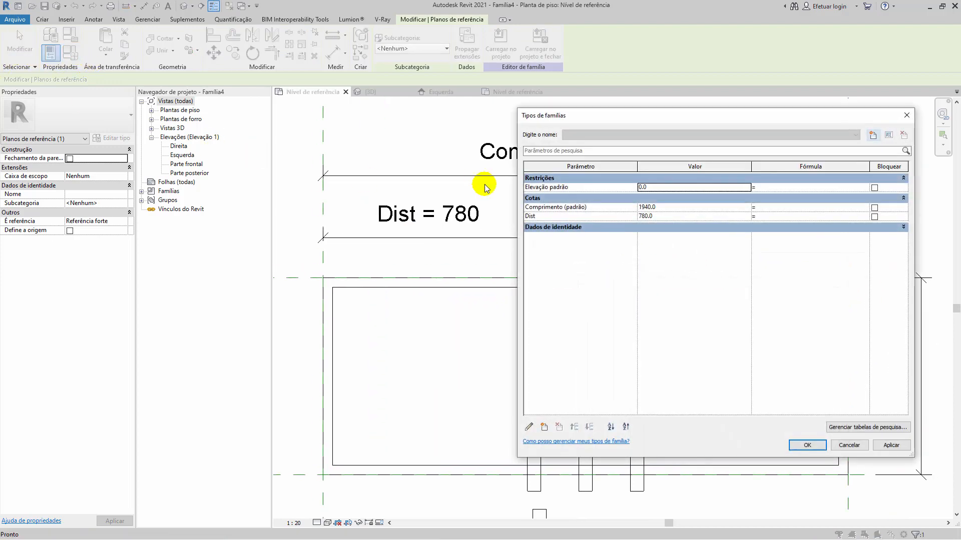
{"action": "left_click", "coordinate": [543, 428]}
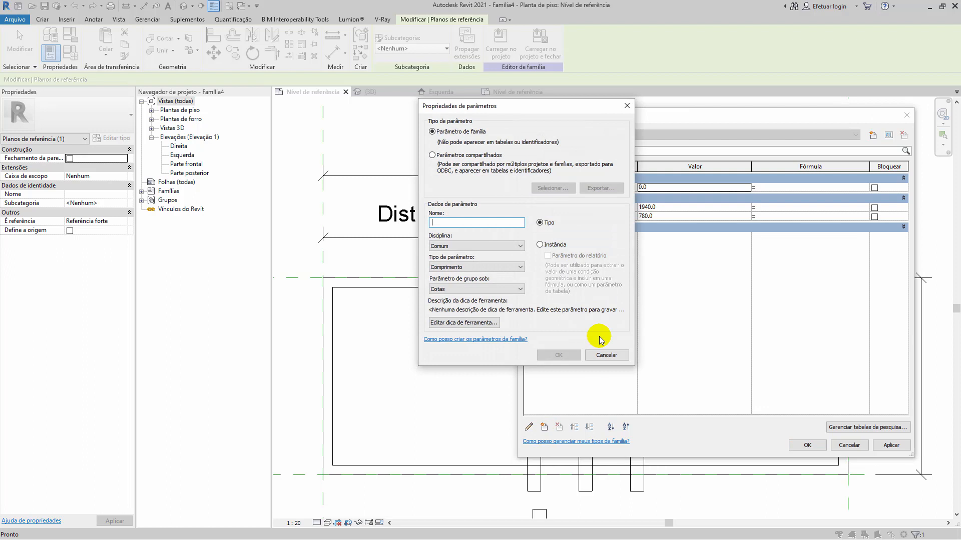
{"action": "type", "text": "Q"}
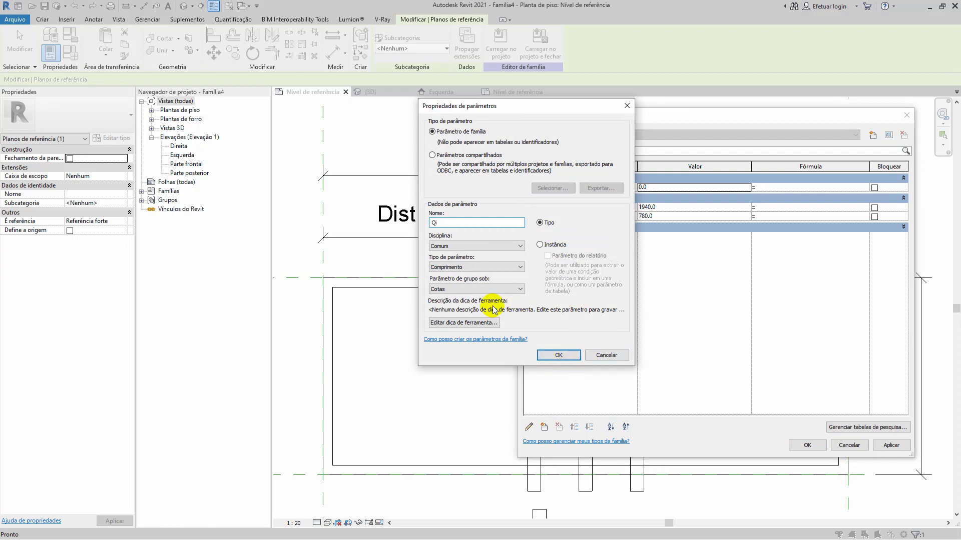
{"action": "left_click", "coordinate": [466, 267]}
{"action": "left_click", "coordinate": [470, 286]}
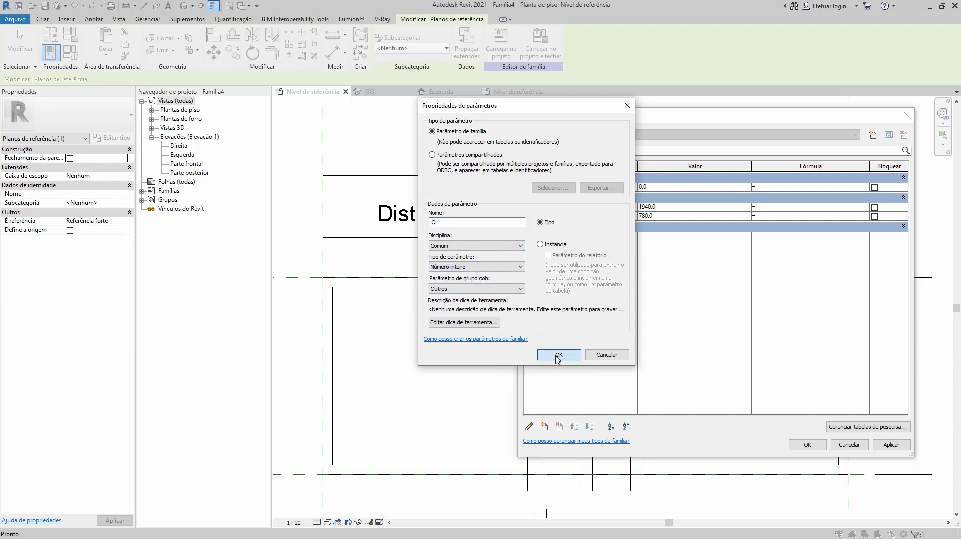
{"action": "left_click", "coordinate": [557, 355]}
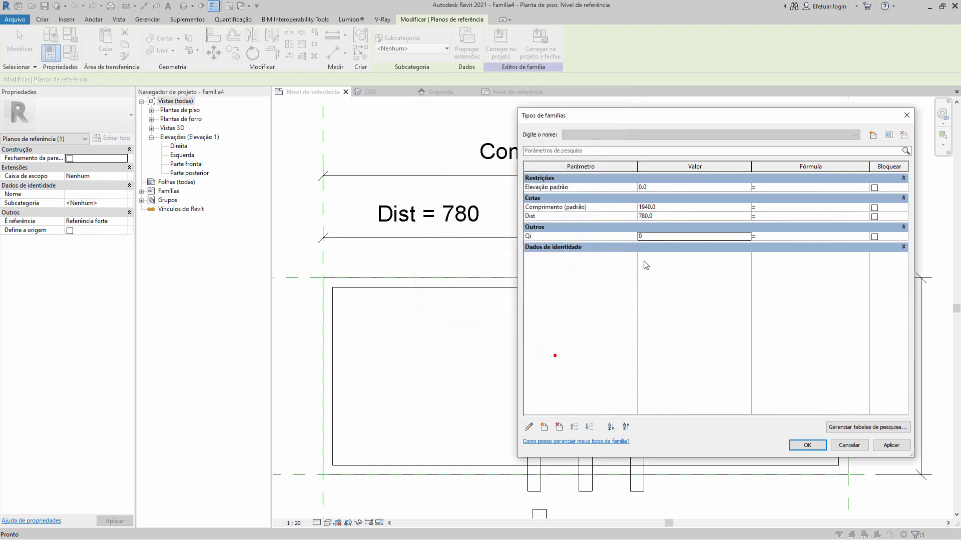
Give the Qi parameter the formula Comprimento / Dist
{"action": "left_click", "coordinate": [795, 236]}
{"action": "left_click", "coordinate": [794, 236]}
{"action": "type", "text": "Comprimento / Dist"}
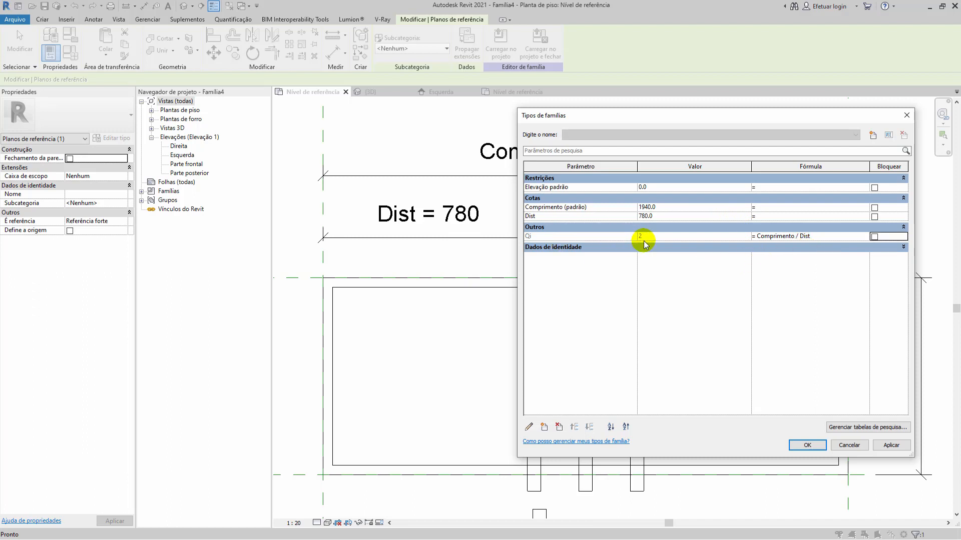
Set the Dist parameter to 400 and try to apply the family type changes
{"action": "left_click", "coordinate": [658, 215]}
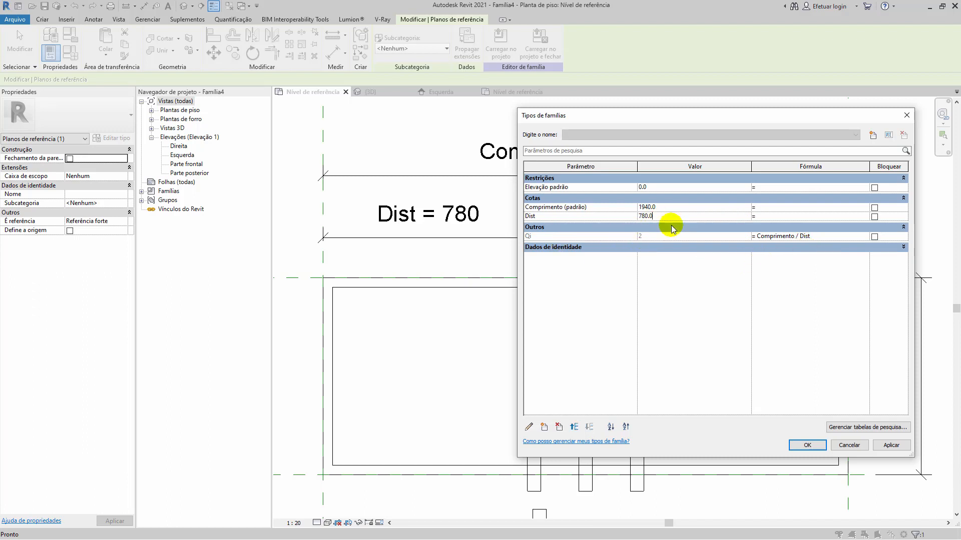
{"action": "double_click", "coordinate": [665, 216]}
{"action": "type", "text": "400"}
{"action": "key", "text": "Tab"}
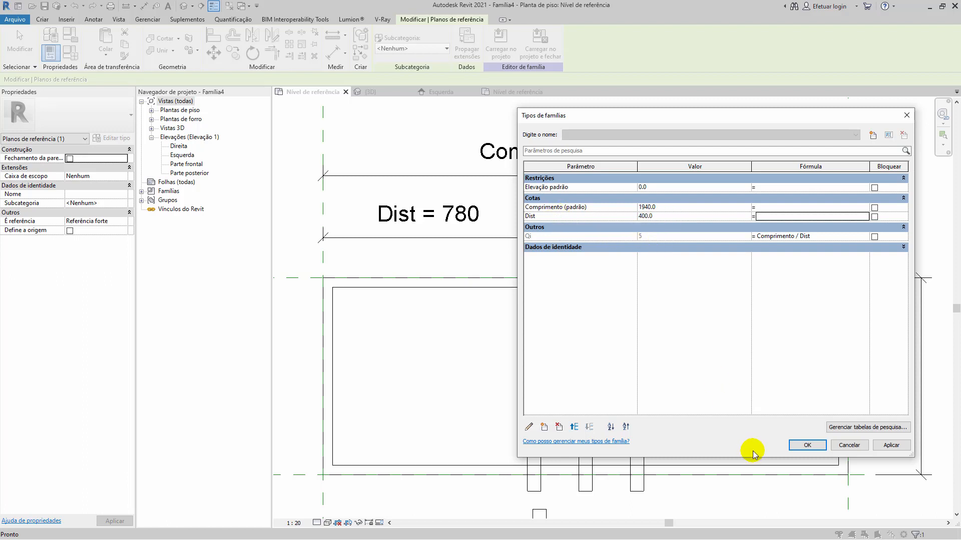
{"action": "left_click", "coordinate": [800, 445]}
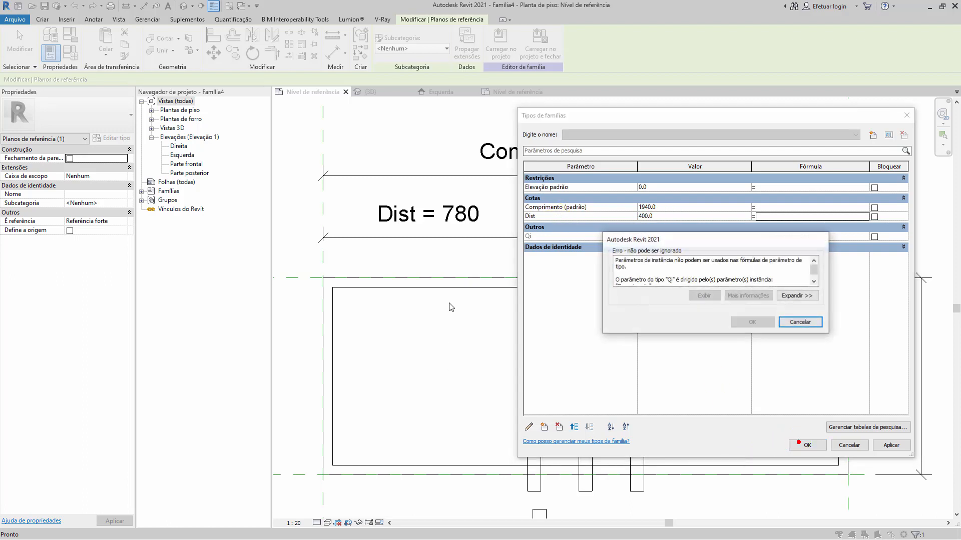
{"action": "left_click", "coordinate": [797, 322]}
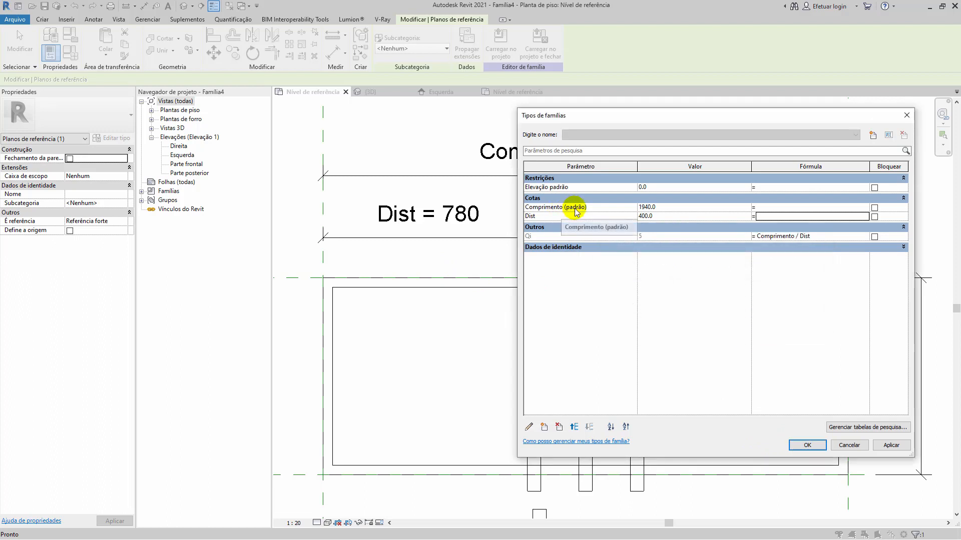
{"action": "left_click", "coordinate": [557, 220]}
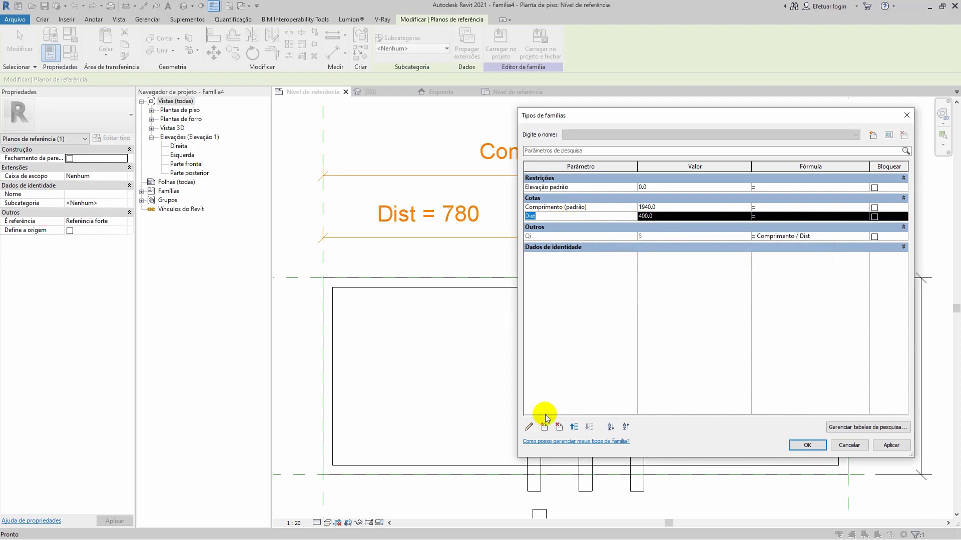
{"action": "left_click", "coordinate": [529, 427]}
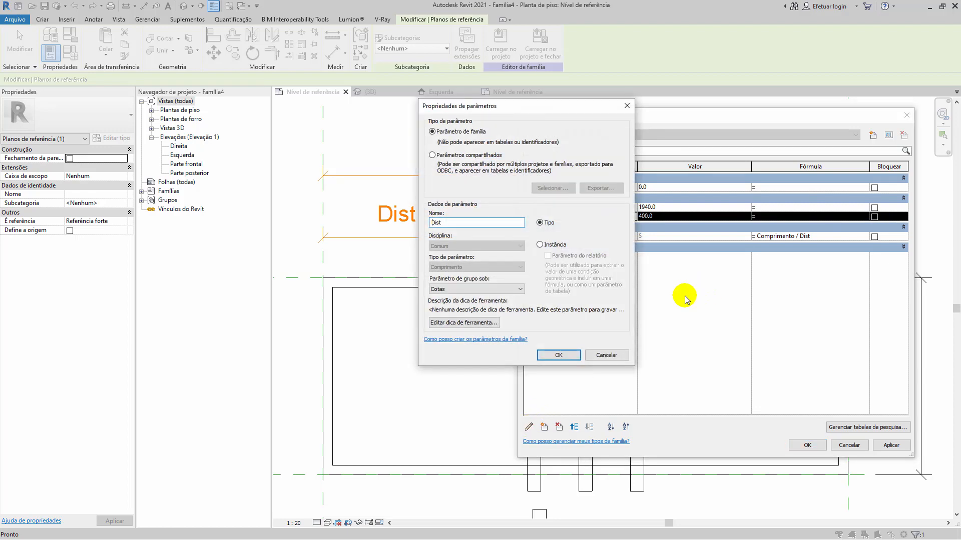
{"action": "left_click", "coordinate": [559, 354]}
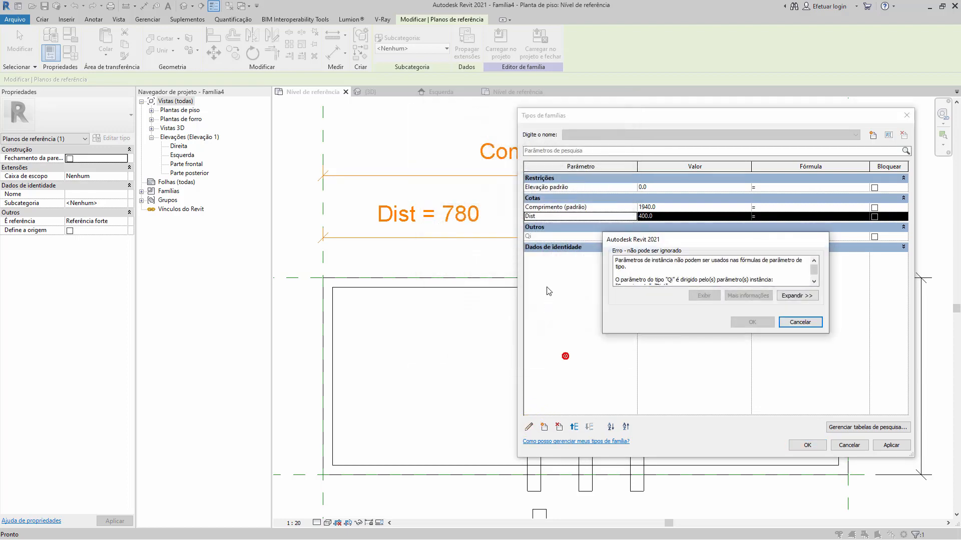
{"action": "left_click", "coordinate": [800, 323]}
Change the Qi parameter from a type to an instance parameter
{"action": "left_click", "coordinate": [555, 237]}
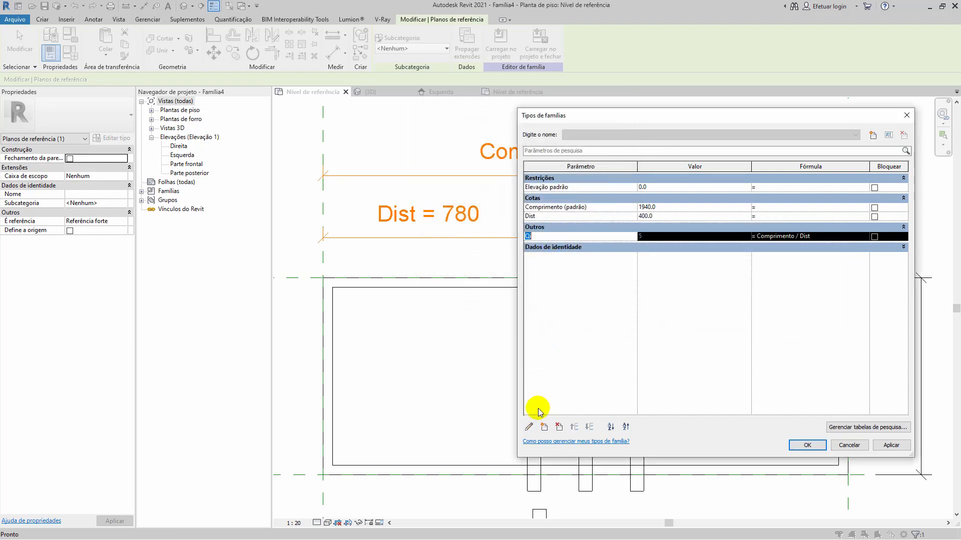
{"action": "left_click", "coordinate": [529, 428]}
{"action": "left_click", "coordinate": [540, 244]}
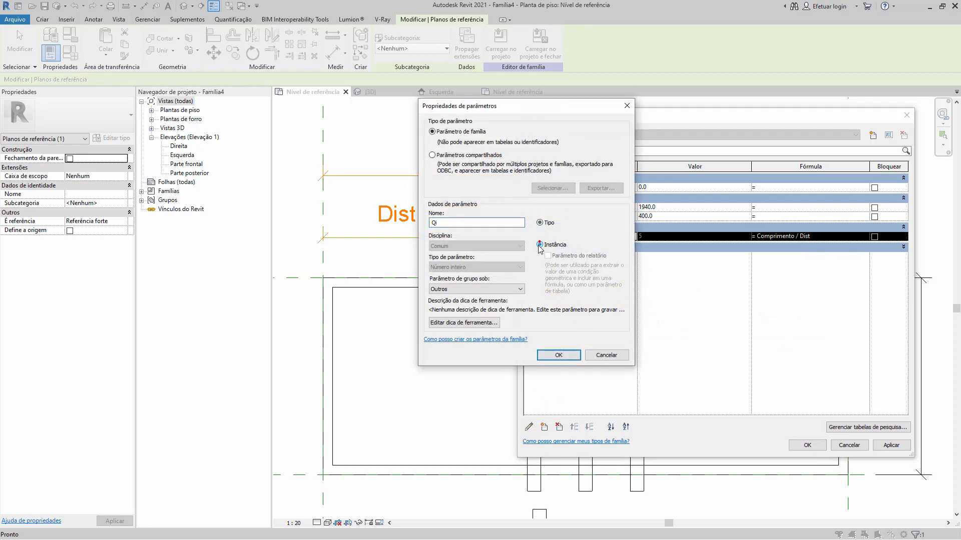
{"action": "left_click", "coordinate": [559, 354]}
Change the Dist parameter to an instance parameter and apply the family type changes
{"action": "left_click", "coordinate": [554, 216]}
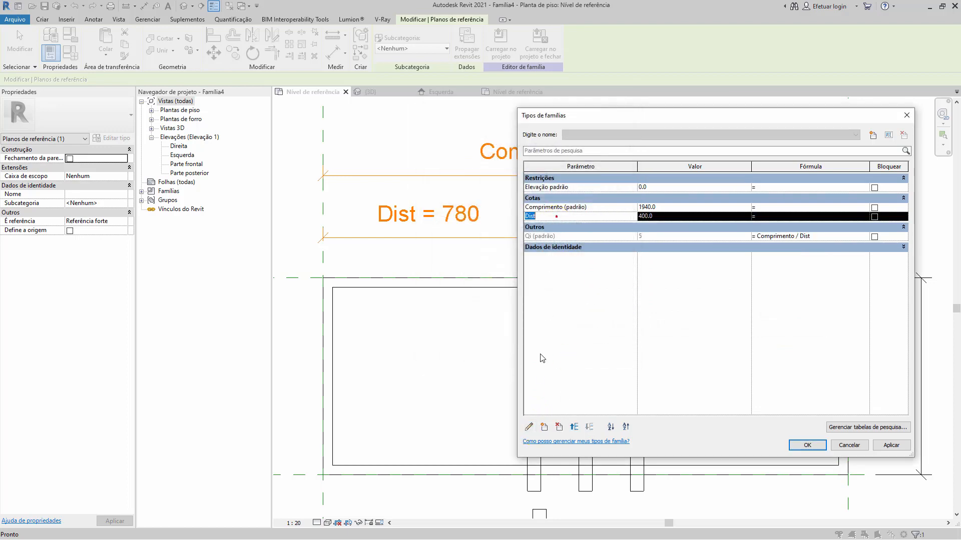
{"action": "left_click", "coordinate": [529, 427]}
{"action": "left_click", "coordinate": [540, 245]}
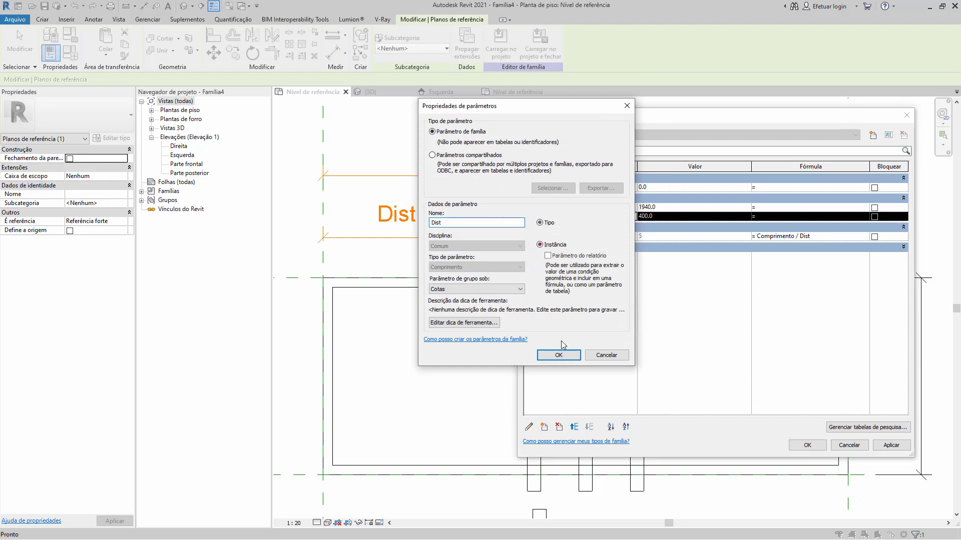
{"action": "left_click", "coordinate": [558, 355]}
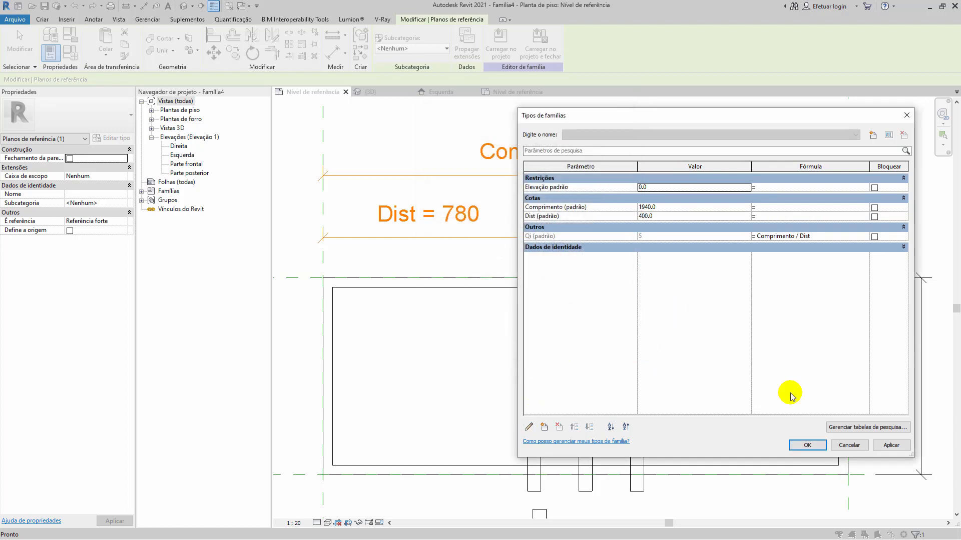
{"action": "left_click", "coordinate": [807, 445]}
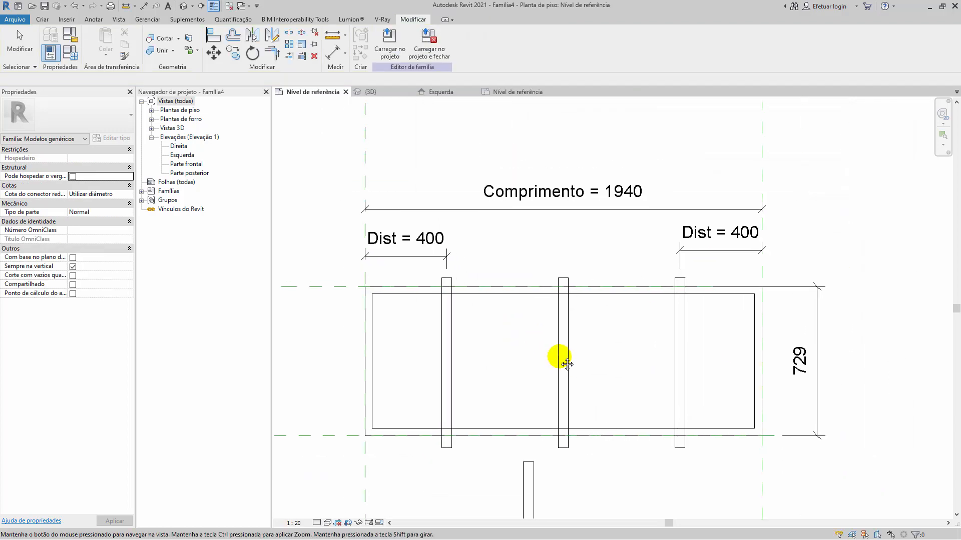
Label the bar array's count with the Qi parameter so that Comprimento / Dist controls the number of bars
{"action": "left_click", "coordinate": [553, 294]}
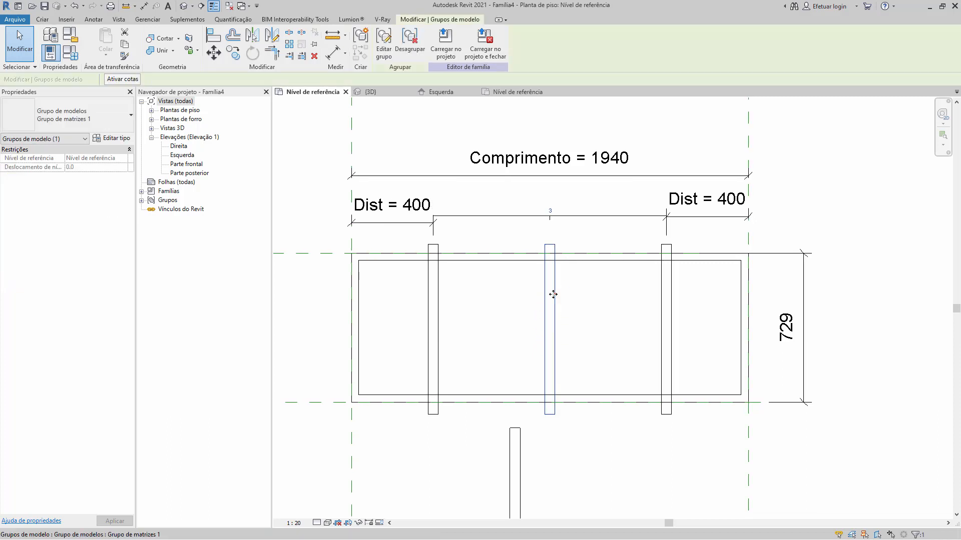
{"action": "left_click", "coordinate": [574, 214]}
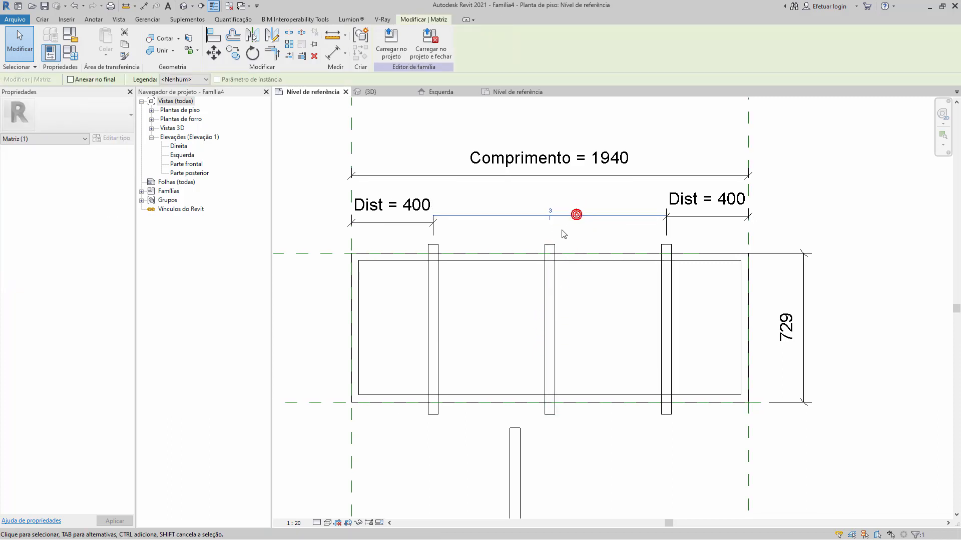
{"action": "left_click", "coordinate": [186, 79]}
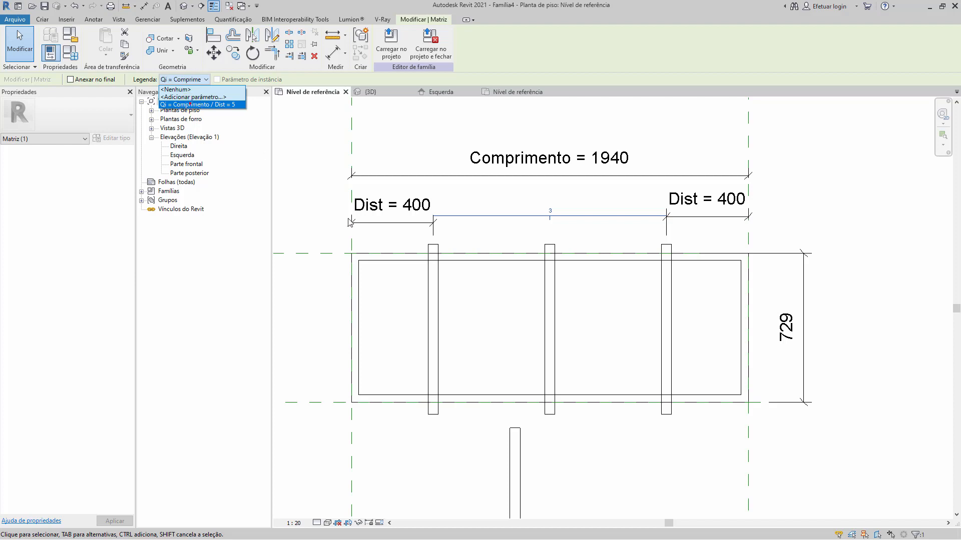
{"action": "left_click", "coordinate": [191, 104]}
{"action": "left_click", "coordinate": [461, 459]}
{"action": "middle_click_drag", "start_coordinate": [437, 308], "coordinate": [431, 299]}
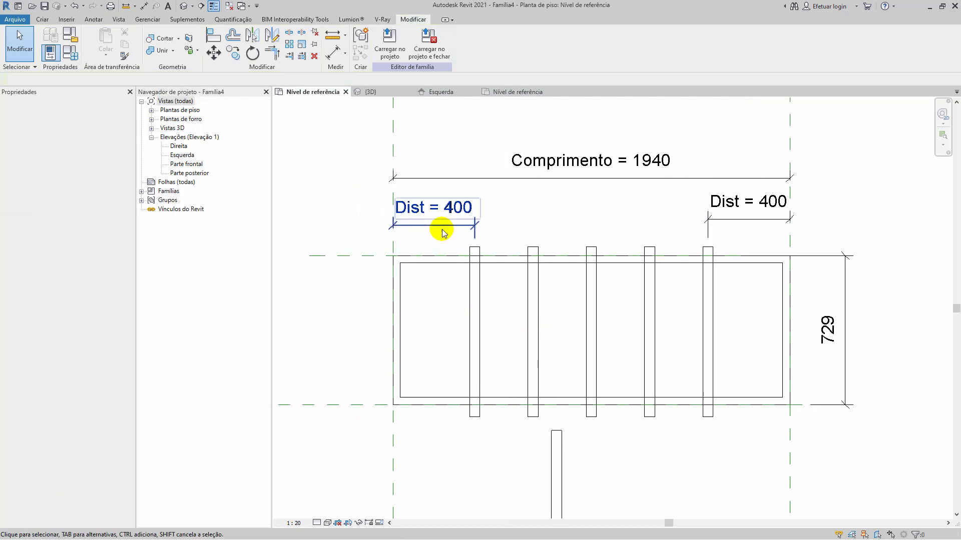
{"action": "left_click", "coordinate": [439, 225]}
{"action": "left_click", "coordinate": [689, 208]}
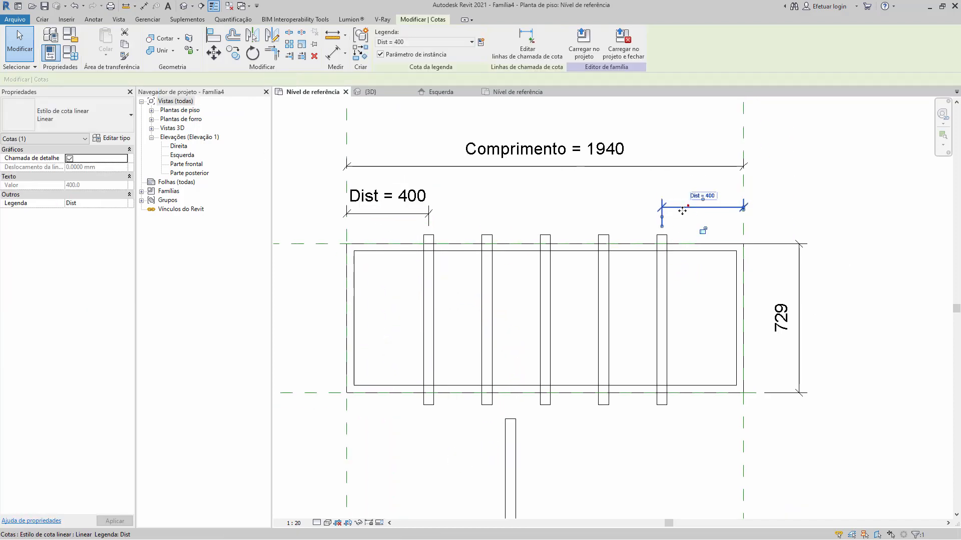
{"action": "left_click", "coordinate": [566, 215]}
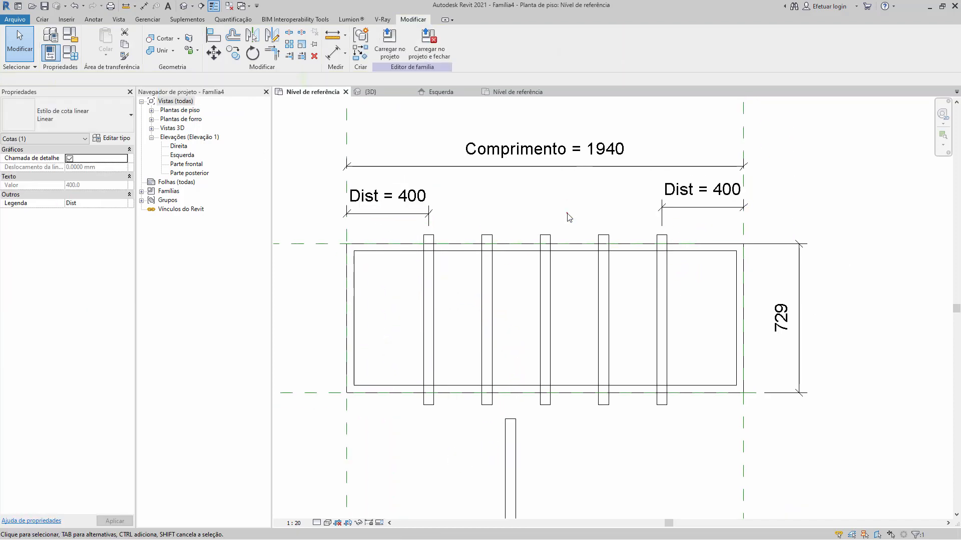
{"action": "left_click", "coordinate": [387, 213]}
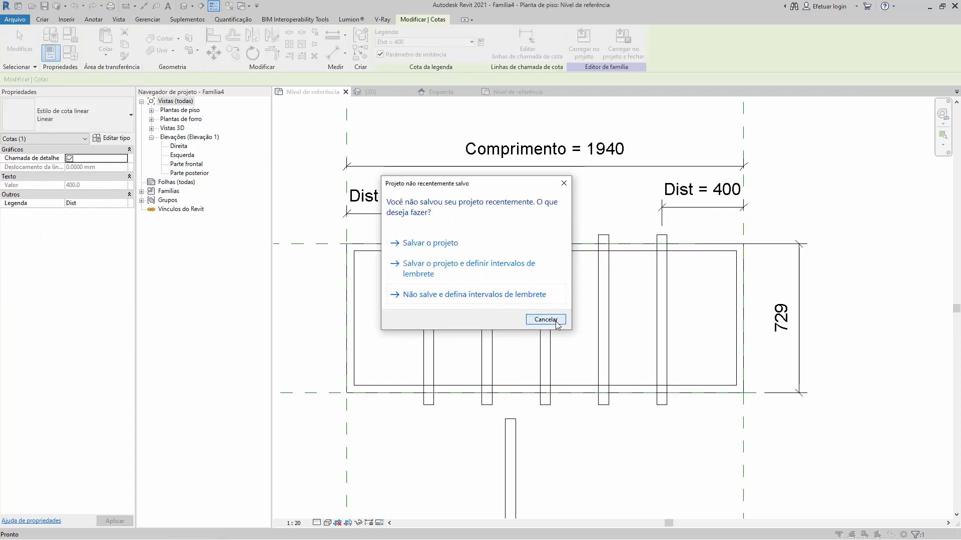
Dismiss the save reminder and add an instance length parameter named D to the family types
{"action": "left_click", "coordinate": [545, 320]}
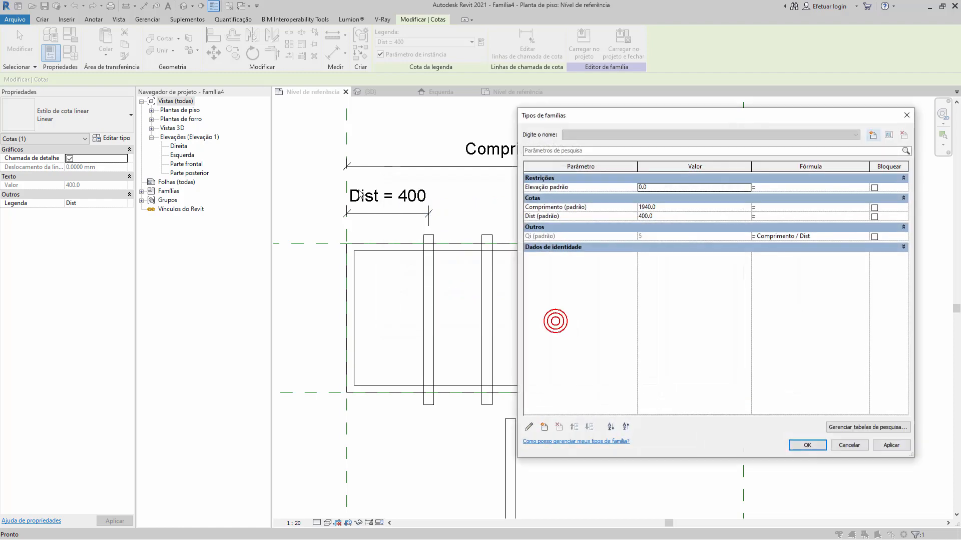
{"action": "left_click", "coordinate": [543, 428]}
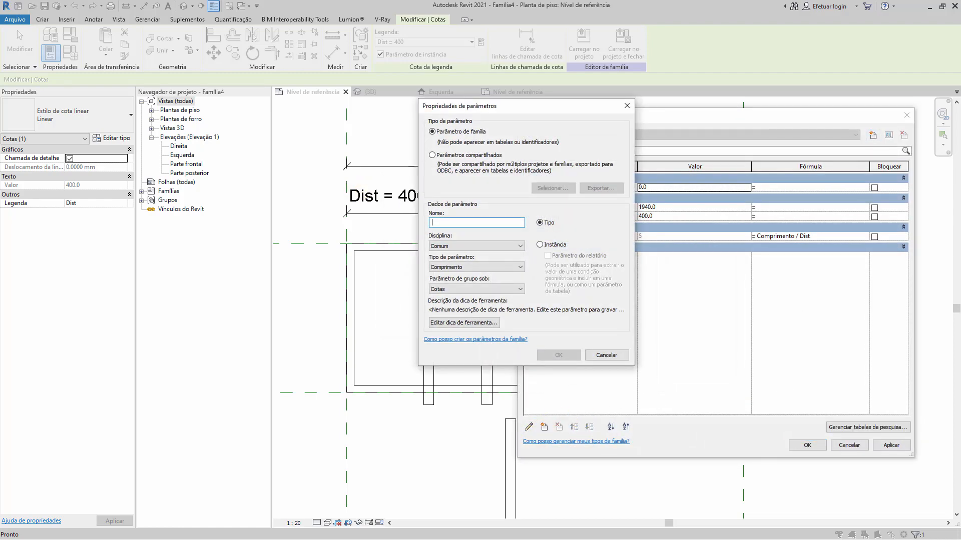
{"action": "type", "text": "D"}
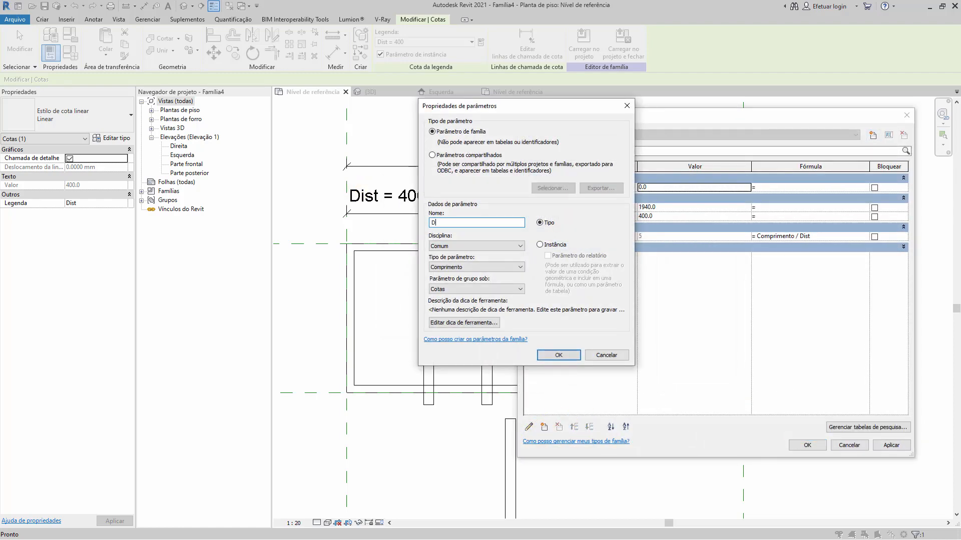
{"action": "left_click", "coordinate": [539, 244]}
{"action": "left_click", "coordinate": [558, 355]}
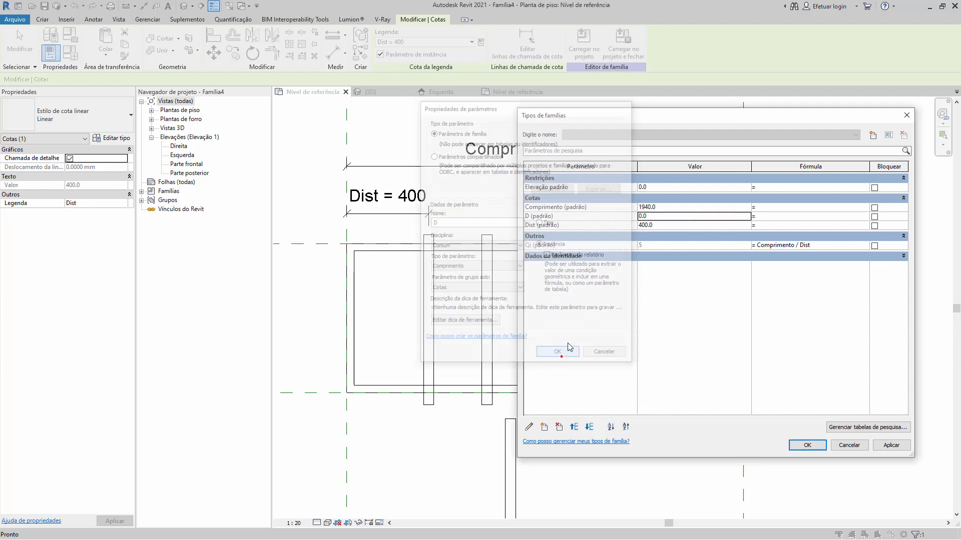
Give the D parameter the formula Comprimento / Qi and accept the family type changes
{"action": "left_click", "coordinate": [782, 216]}
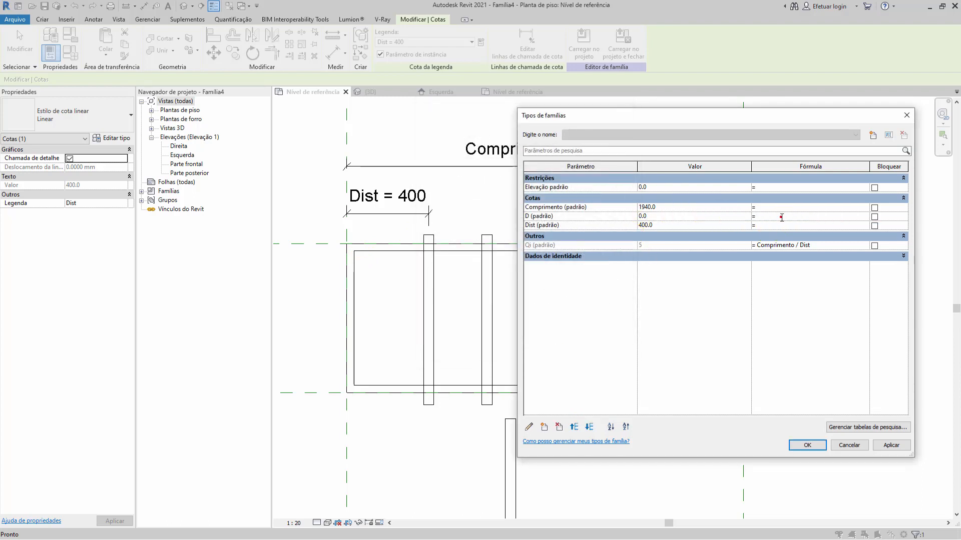
{"action": "type", "text": "Comprimento/Qi"}
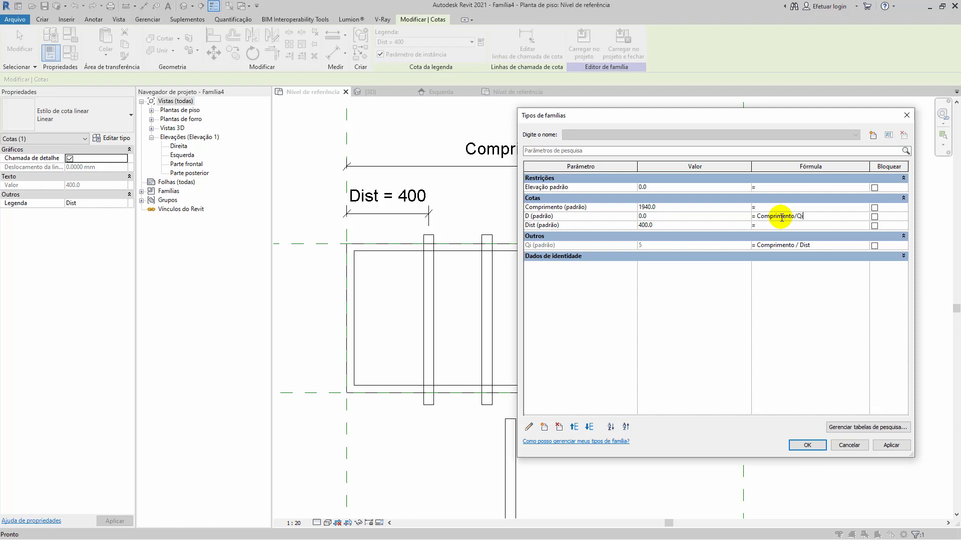
{"action": "key", "text": "Tab"}
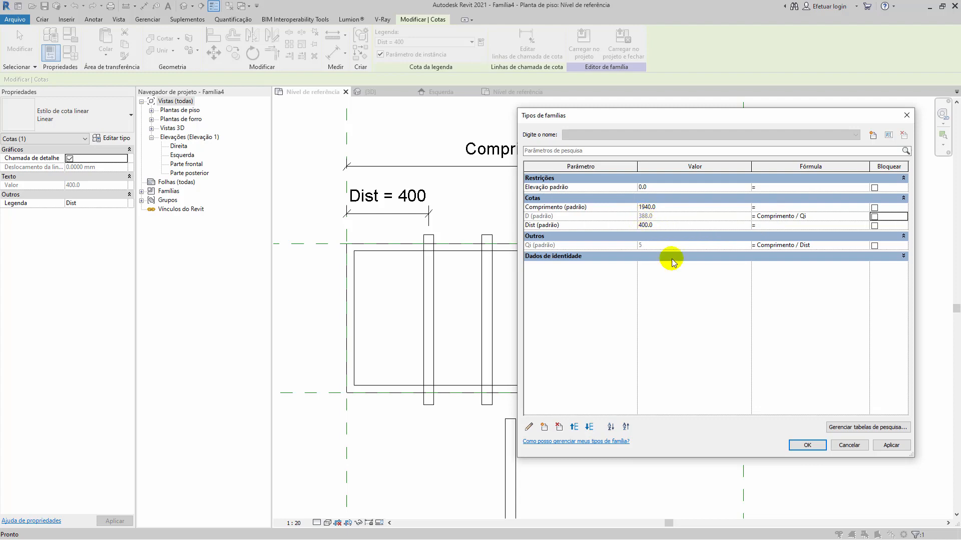
{"action": "left_click", "coordinate": [815, 446]}
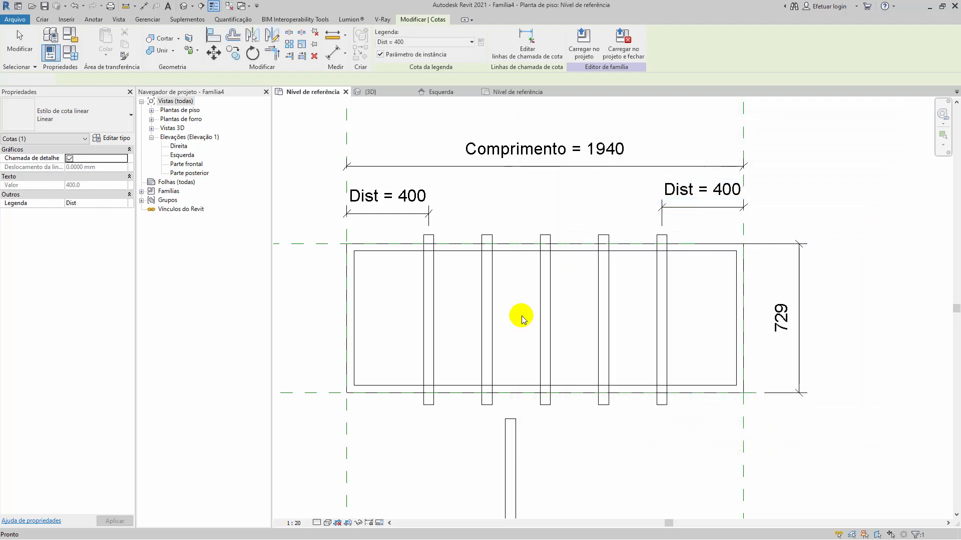
Label the offset dimension between the frame's left edge and the first bar with the D parameter
{"action": "left_click", "coordinate": [397, 205]}
{"action": "left_click", "coordinate": [329, 206]}
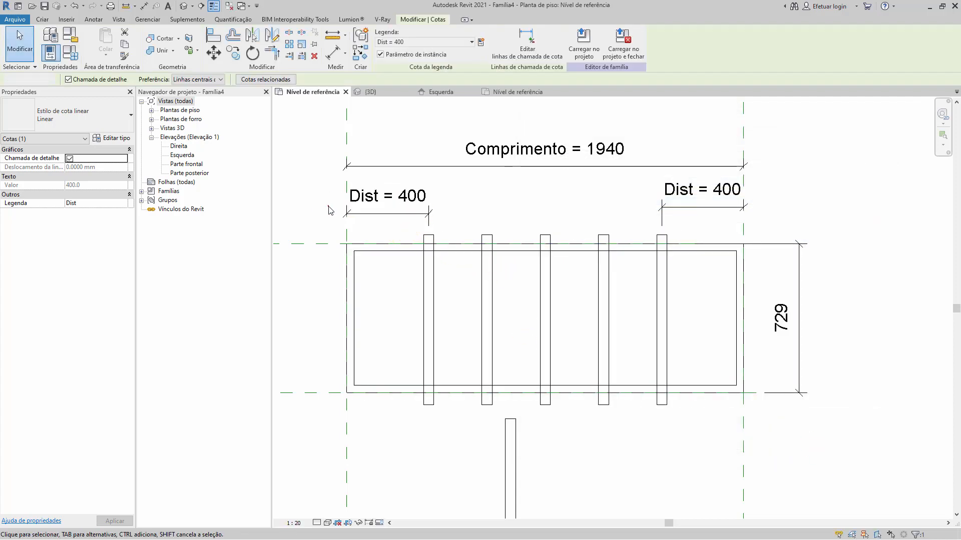
{"action": "left_click", "coordinate": [357, 213]}
{"action": "left_click", "coordinate": [420, 42]}
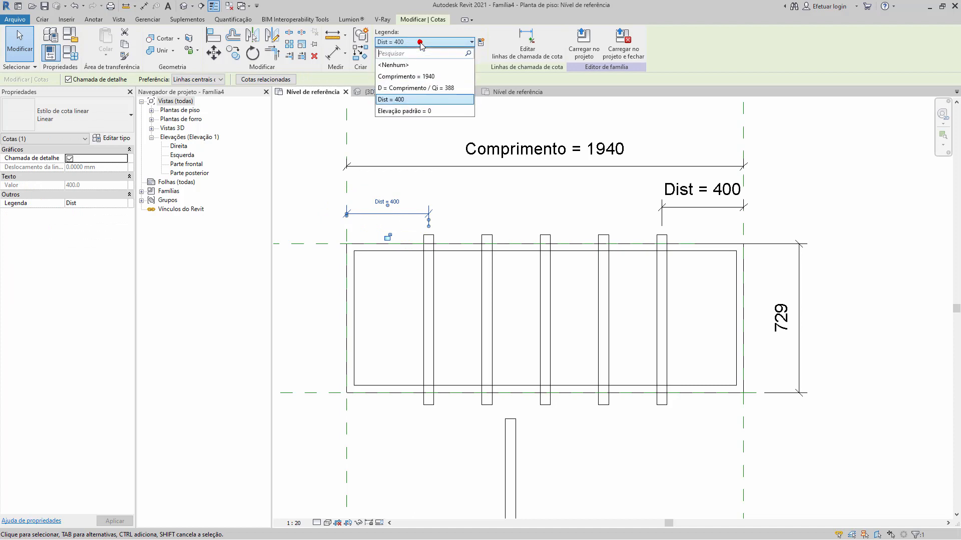
{"action": "left_click", "coordinate": [415, 88]}
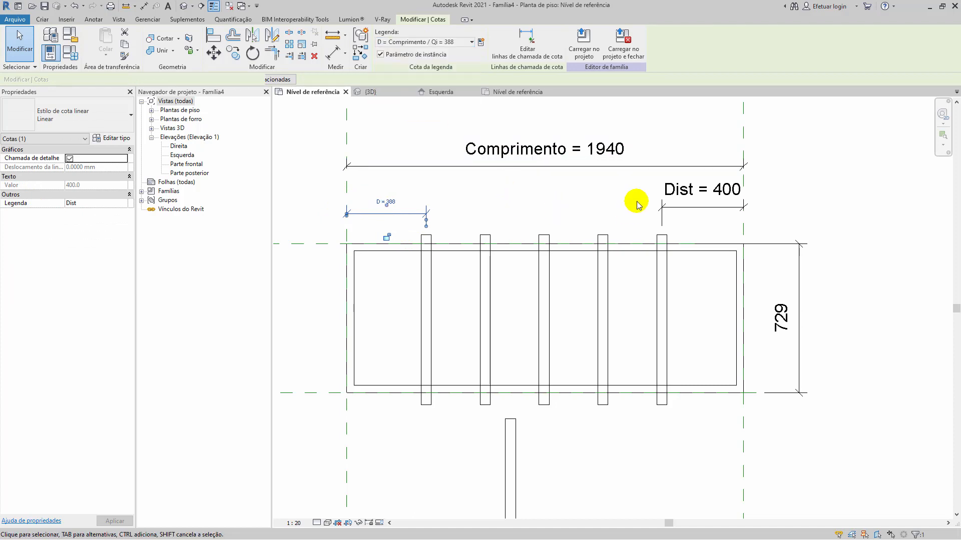
Label the offset dimension between the last bar and the frame's right edge with the D parameter
{"action": "left_click", "coordinate": [703, 215]}
{"action": "left_click", "coordinate": [440, 42]}
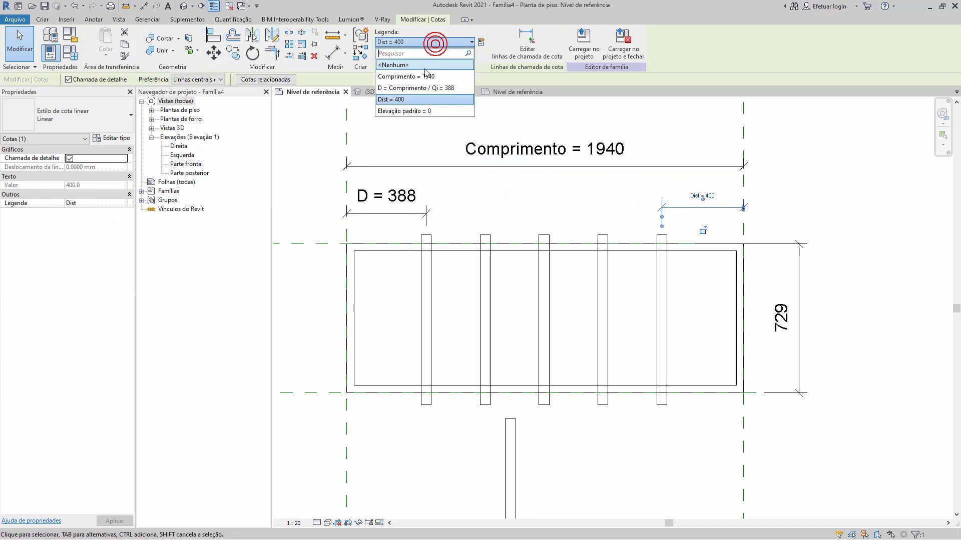
{"action": "left_click", "coordinate": [426, 88]}
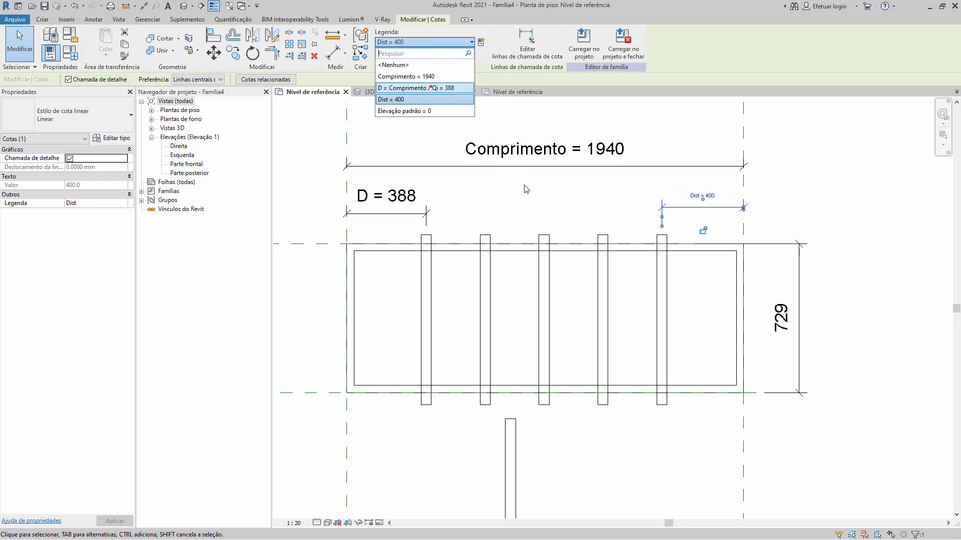
{"action": "left_click", "coordinate": [369, 250]}
Set the Comprimento parameter to 2500 in the family types and apply it to test the bar array
{"action": "left_click", "coordinate": [70, 52]}
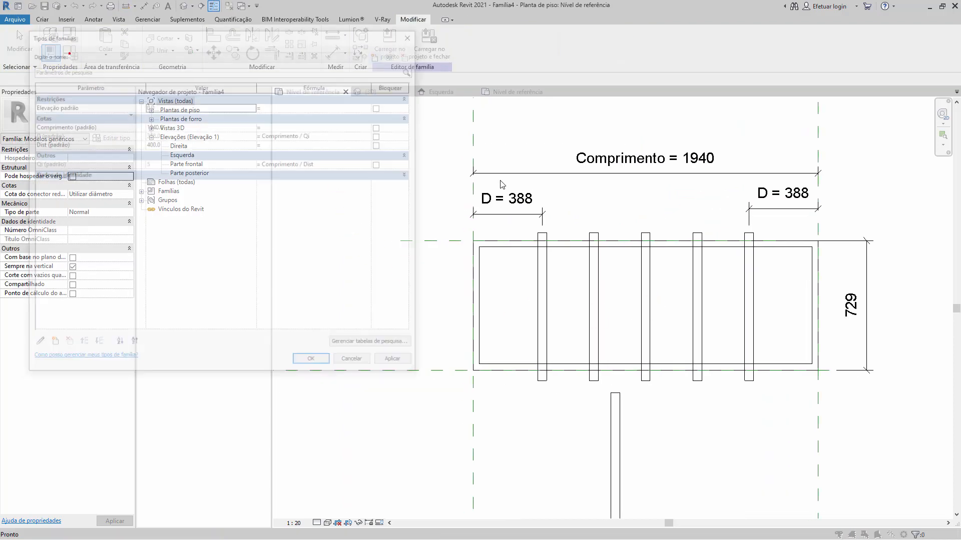
{"action": "left_click", "coordinate": [176, 125]}
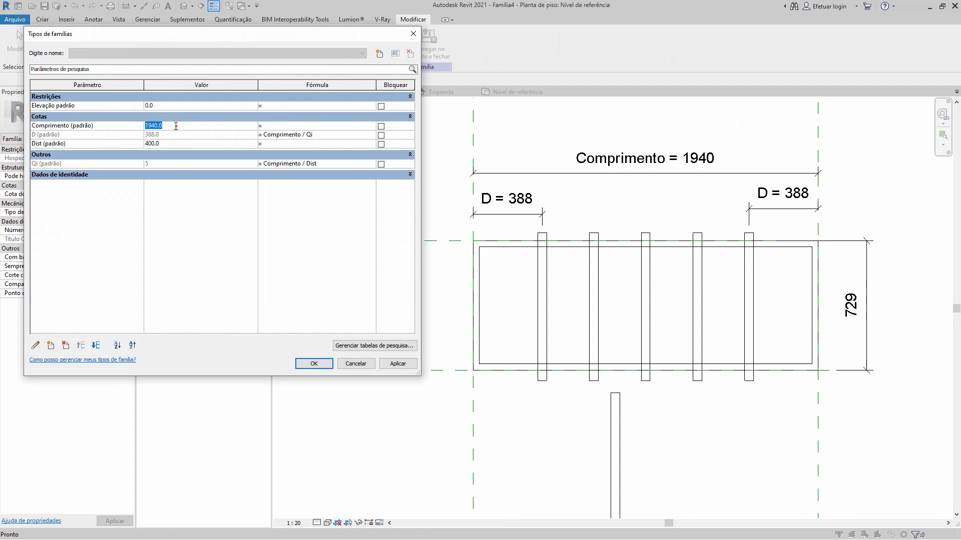
{"action": "type", "text": "2500"}
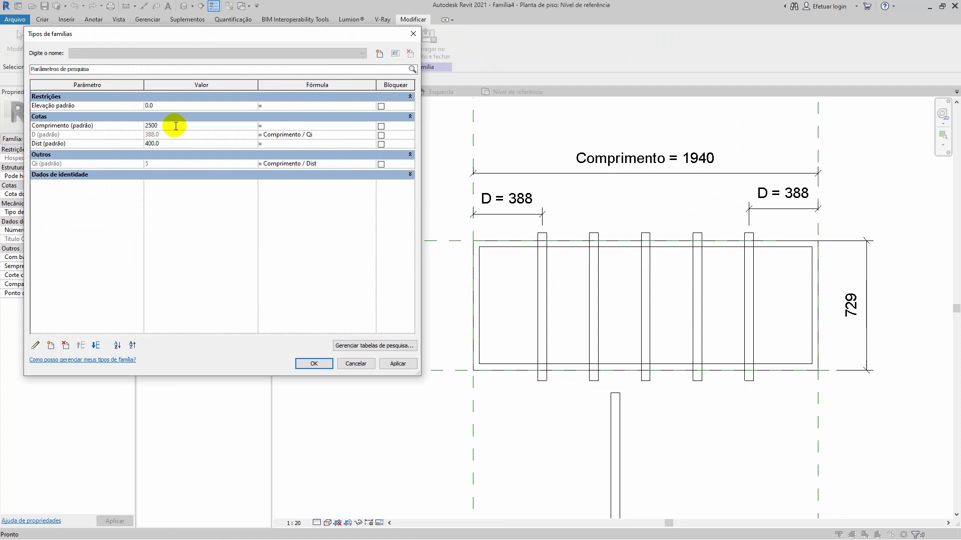
{"action": "key", "text": "Return"}
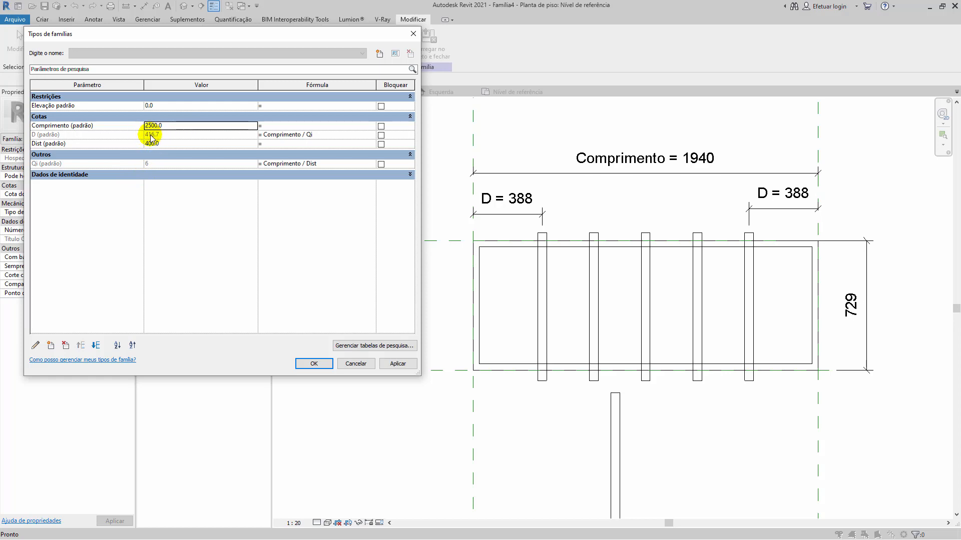
{"action": "left_click", "coordinate": [398, 363]}
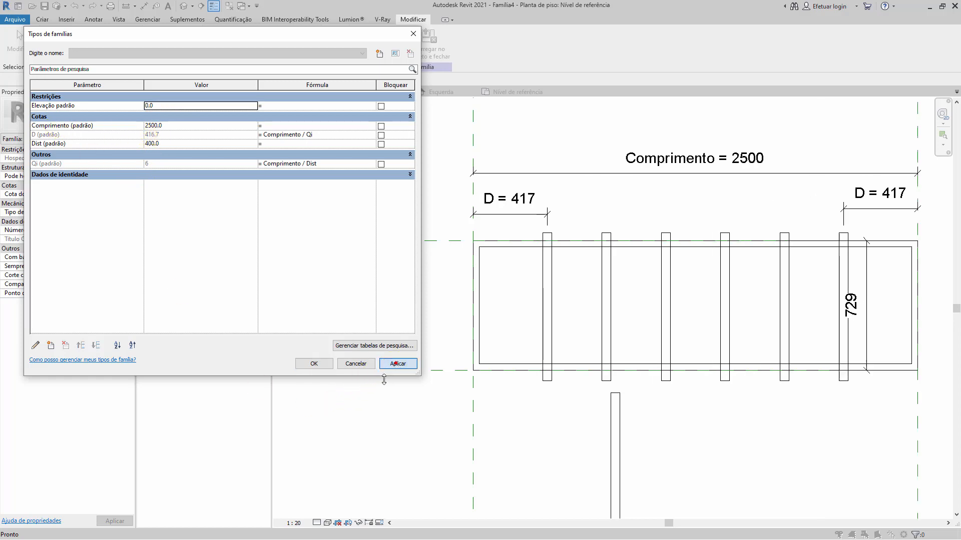
{"action": "left_click", "coordinate": [314, 364]}
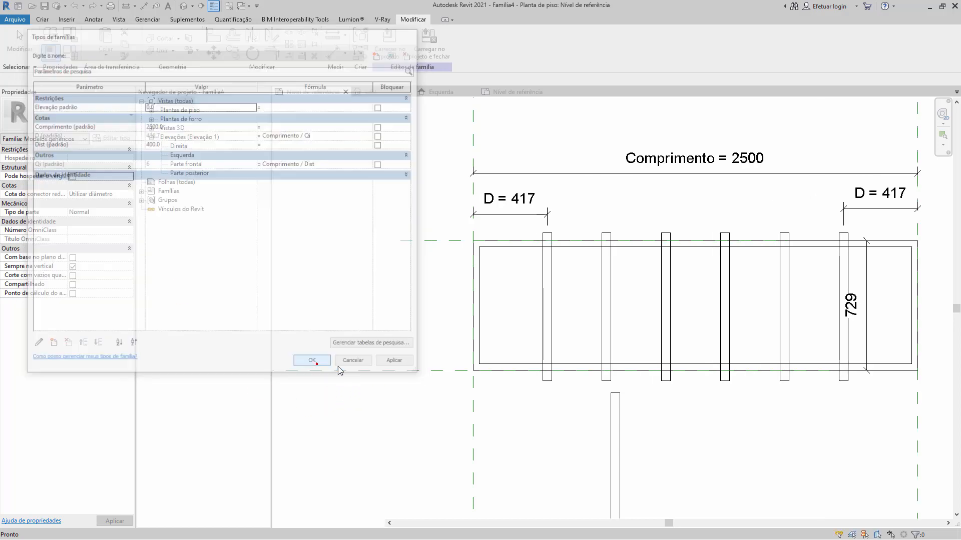
{"action": "scroll", "coordinate": [595, 329], "scroll_direction": "down", "scroll_amount": 1}
{"action": "scroll", "coordinate": [595, 329], "scroll_direction": "up", "scroll_amount": 2}
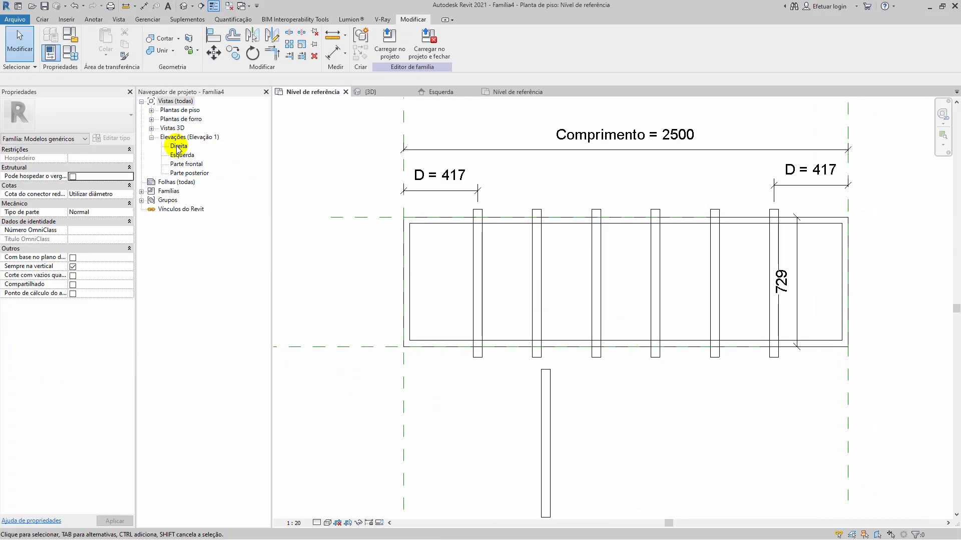
Set Comprimento to 500, try to accept the family type changes, and dismiss the resulting error
{"action": "left_click", "coordinate": [71, 53]}
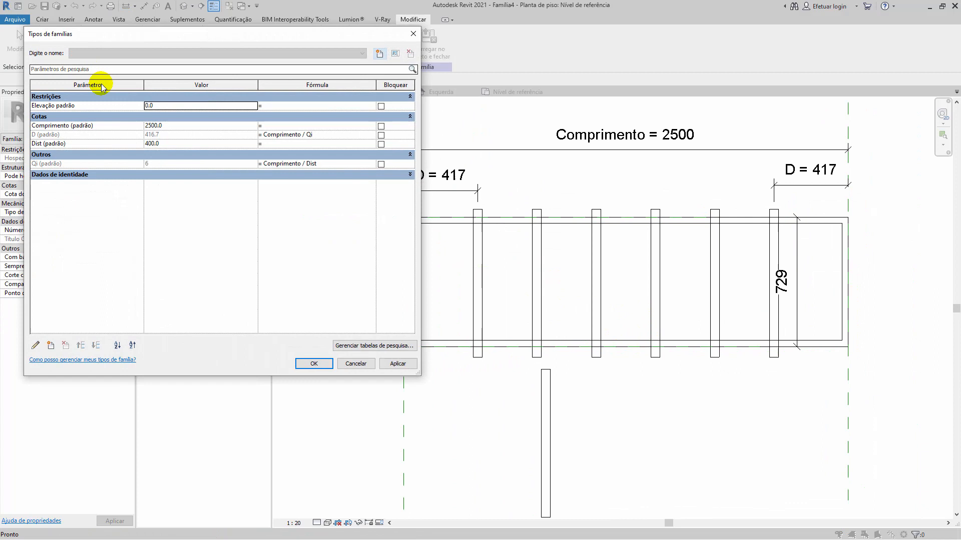
{"action": "left_click", "coordinate": [169, 126]}
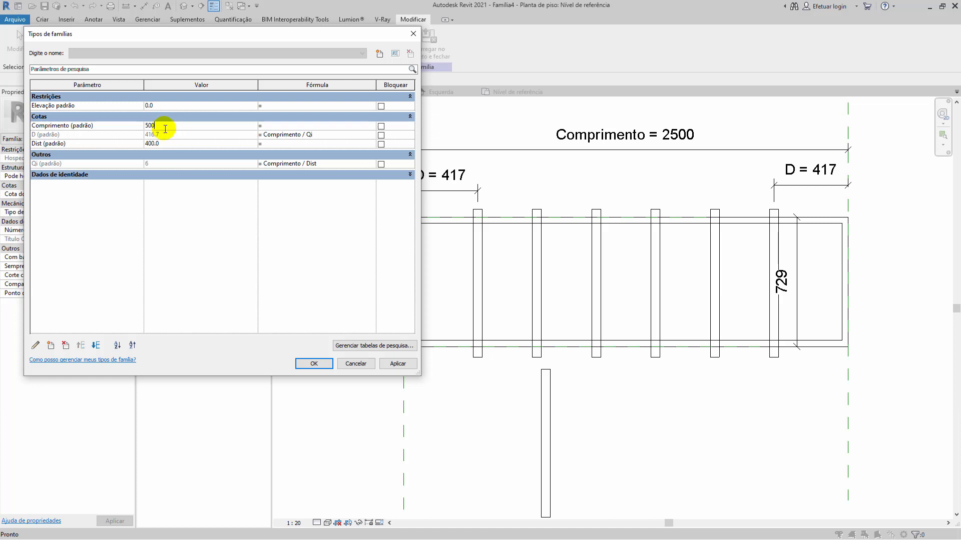
{"action": "type", "text": "500"}
{"action": "key", "text": "Return"}
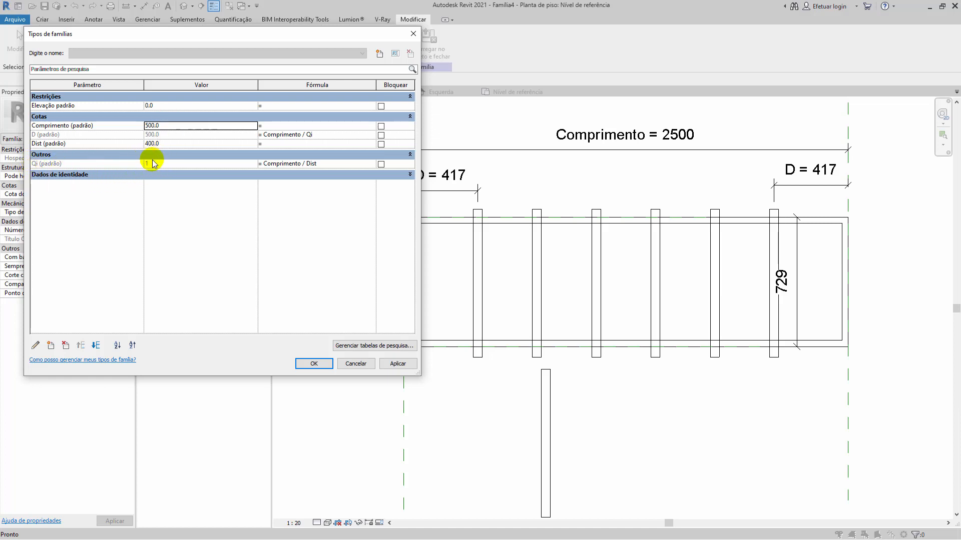
{"action": "left_click", "coordinate": [313, 363]}
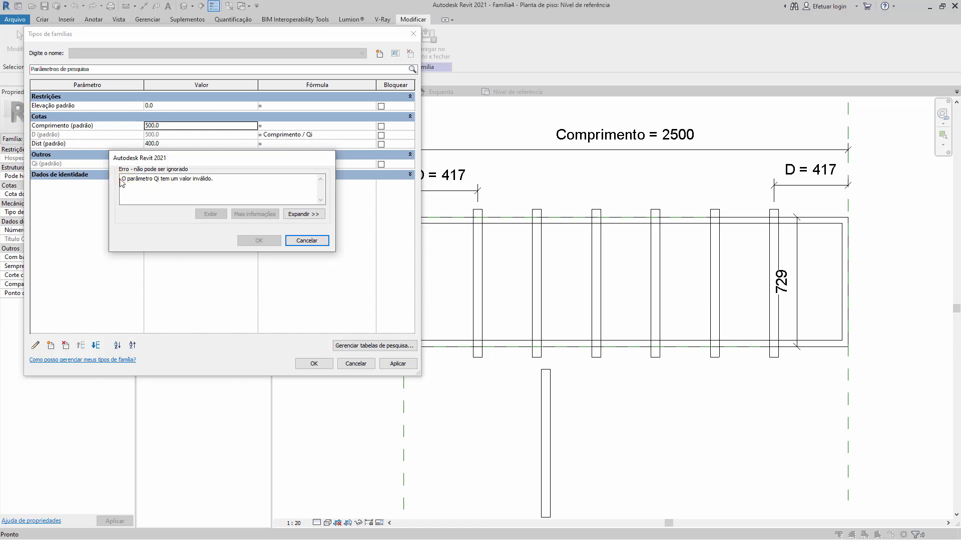
{"action": "left_click_drag", "start_coordinate": [216, 178], "coordinate": [121, 179]}
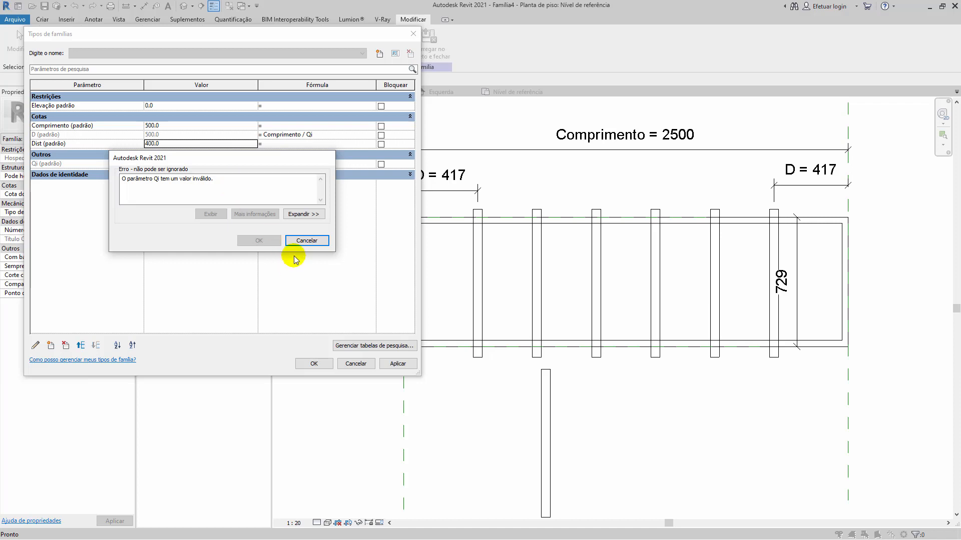
{"action": "left_click", "coordinate": [306, 241]}
{"action": "left_click", "coordinate": [165, 248]}
Add an instance family parameter named Qr with the integer type (Número inteiro)
{"action": "left_click", "coordinate": [50, 345]}
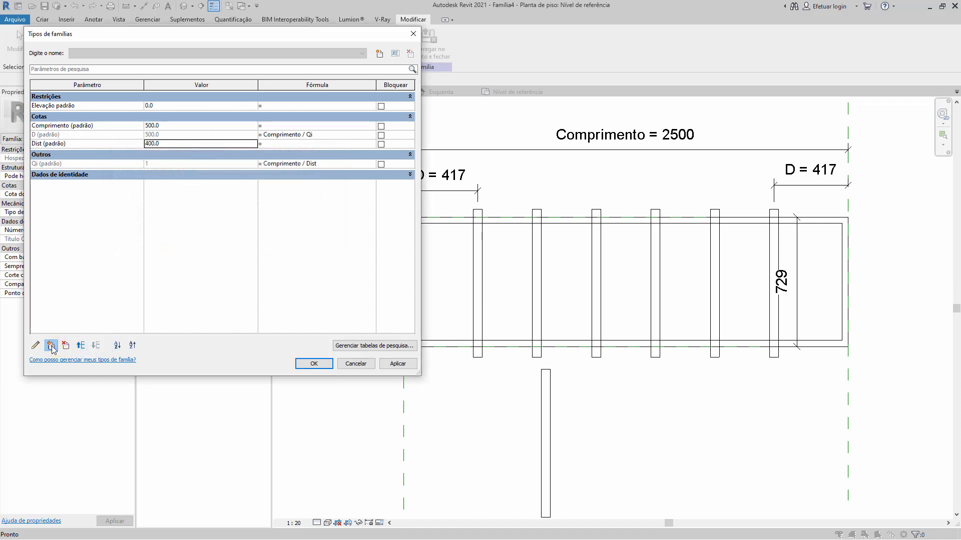
{"action": "type", "text": "Q"}
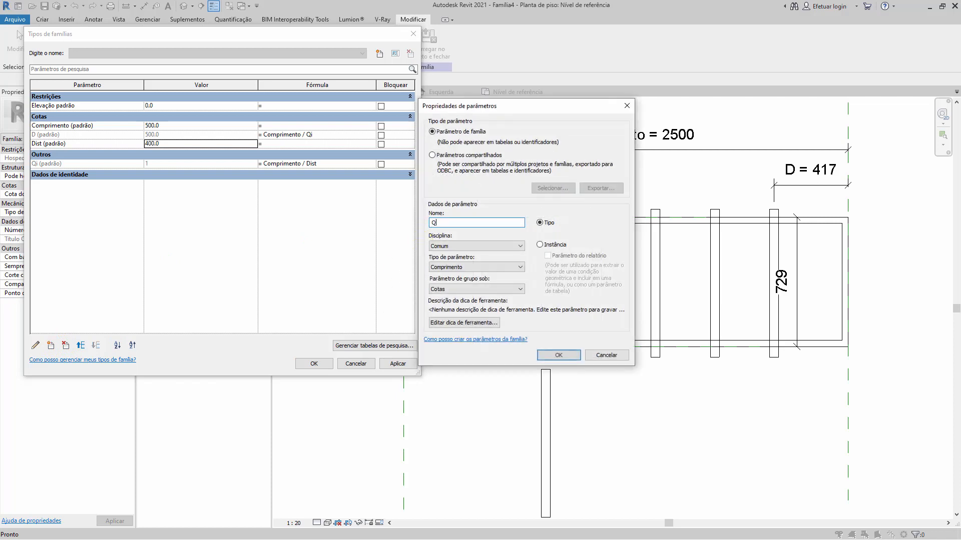
{"action": "type", "text": "r"}
{"action": "left_click", "coordinate": [492, 267]}
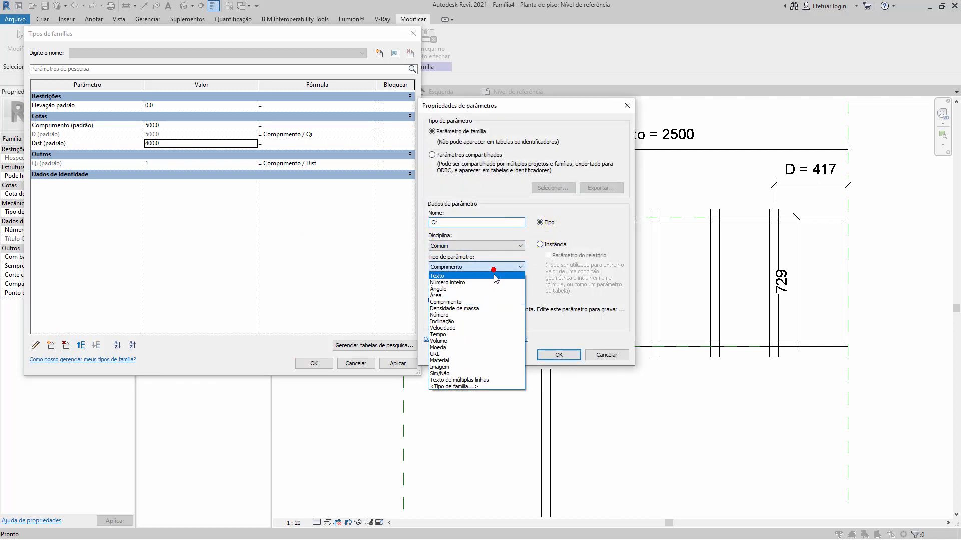
{"action": "left_click", "coordinate": [492, 283]}
{"action": "left_click", "coordinate": [539, 245]}
{"action": "left_click", "coordinate": [558, 355]}
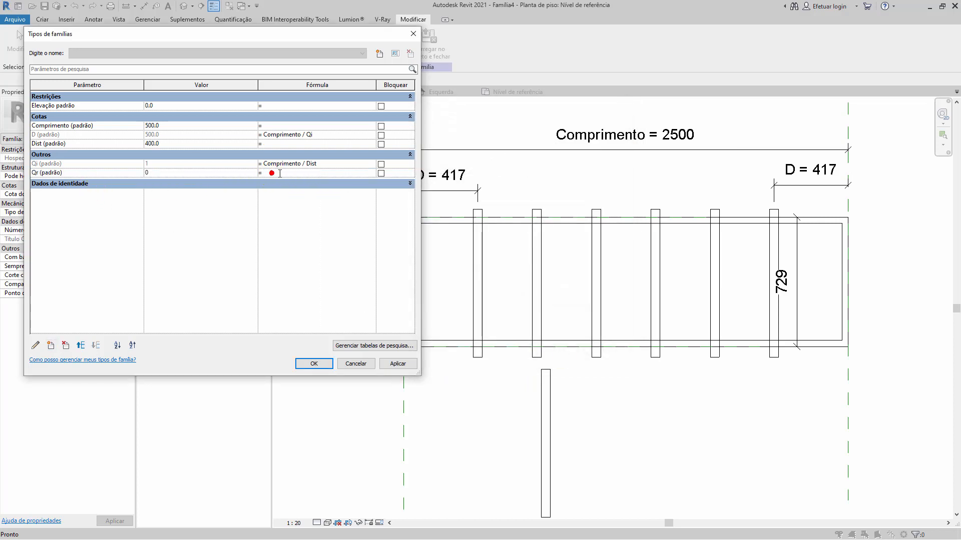
Give the Qr parameter the formula if(Qi < 2, 2, Qi), correcting the rejected semicolon separators to commas
{"action": "left_click", "coordinate": [280, 174]}
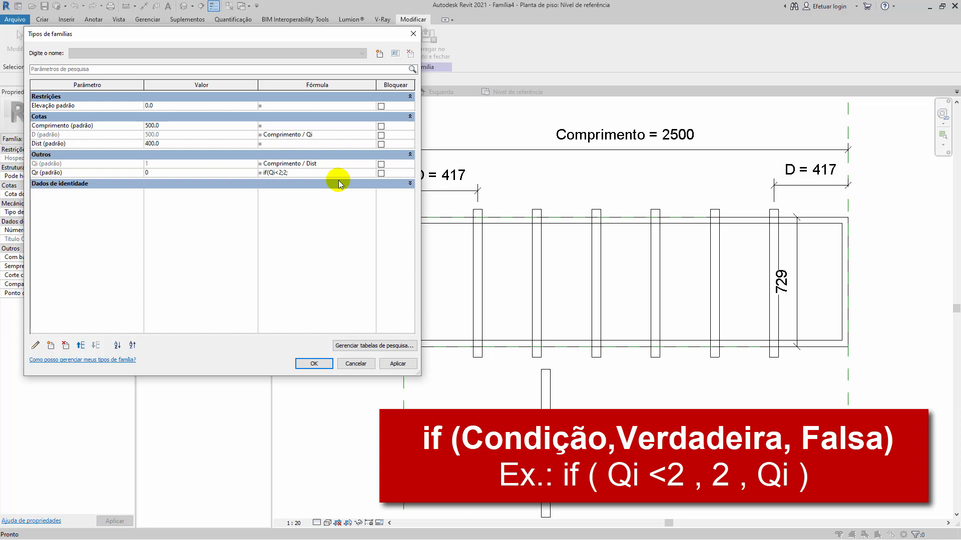
{"action": "type", "text": "i)"}
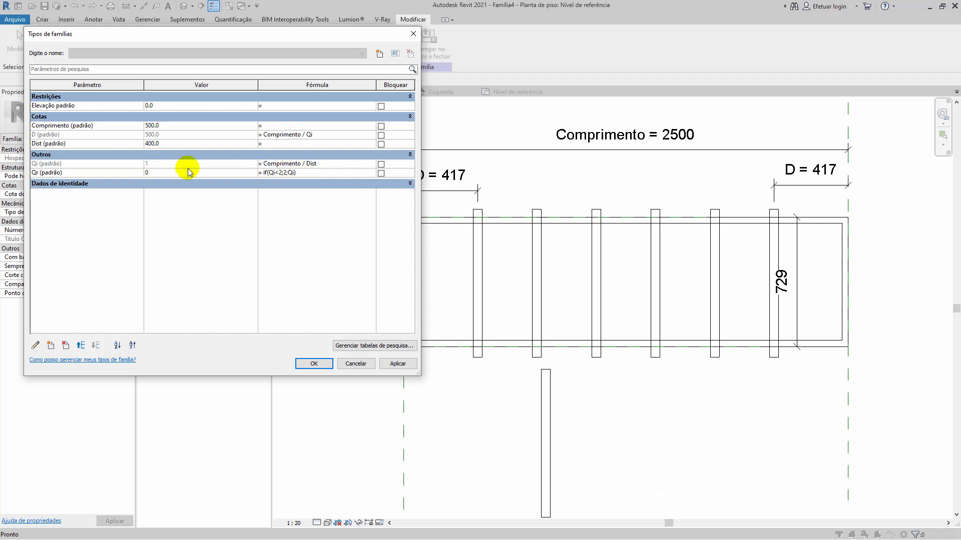
{"action": "key", "text": "Return"}
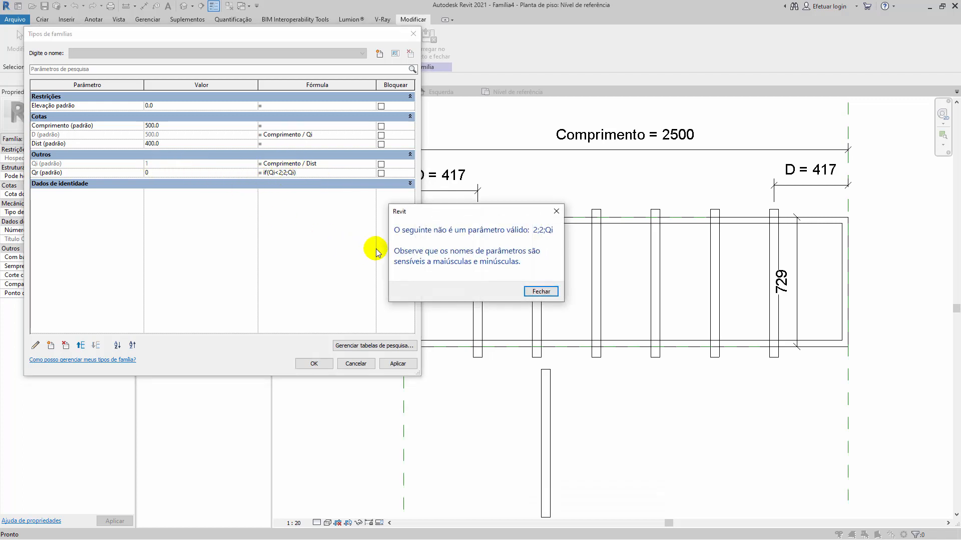
{"action": "left_click", "coordinate": [540, 291]}
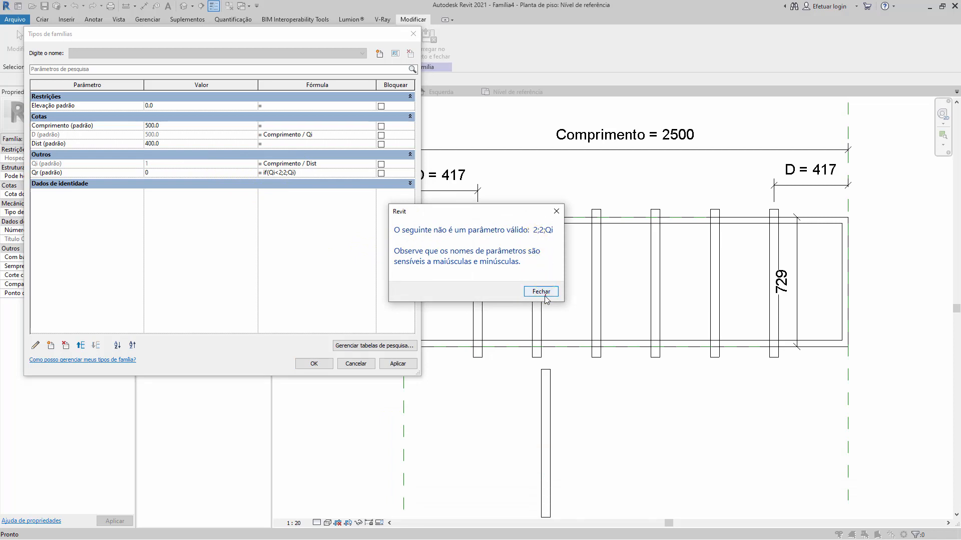
{"action": "left_click", "coordinate": [285, 173]}
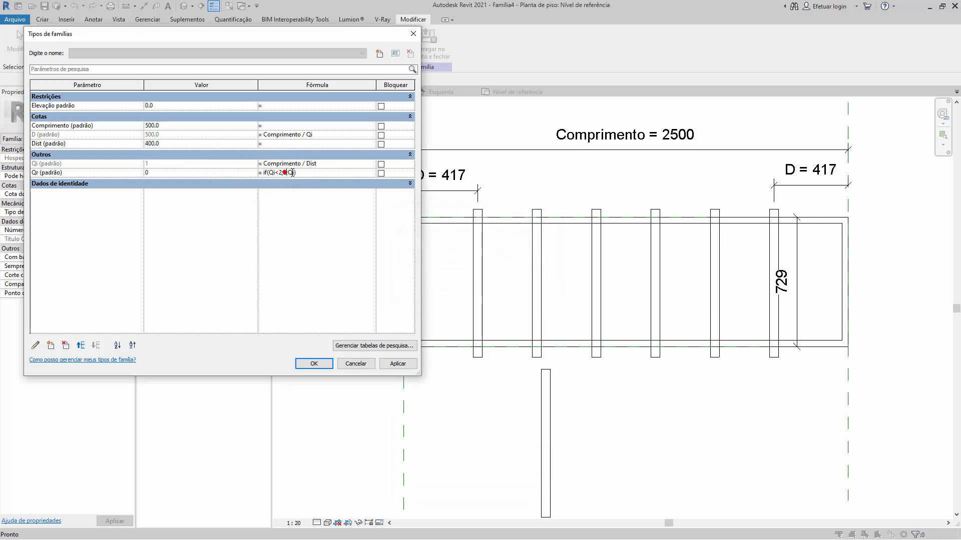
{"action": "left_click", "coordinate": [292, 173]}
{"action": "left_click", "coordinate": [308, 163]}
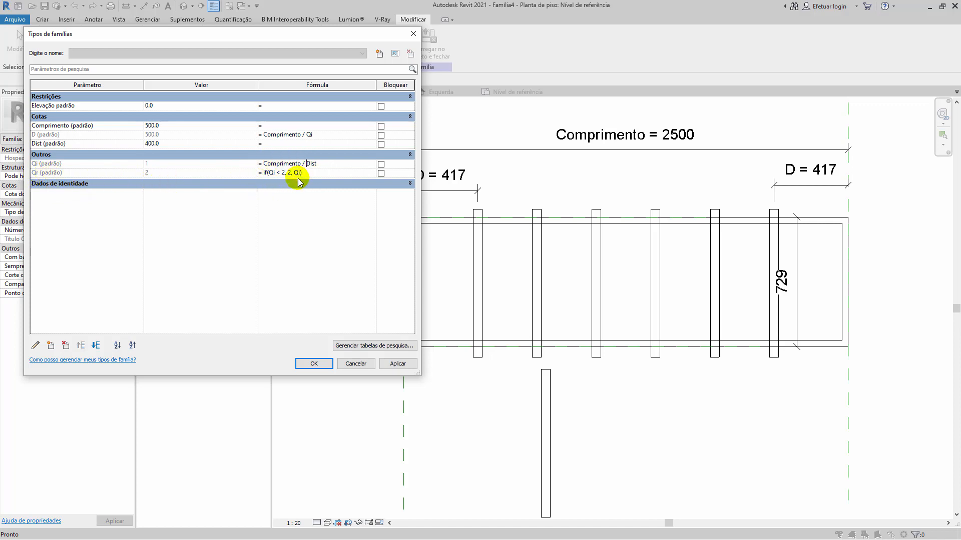
Set the Comprimento parameter to 2500 and accept the family type changes
{"action": "left_click", "coordinate": [170, 144]}
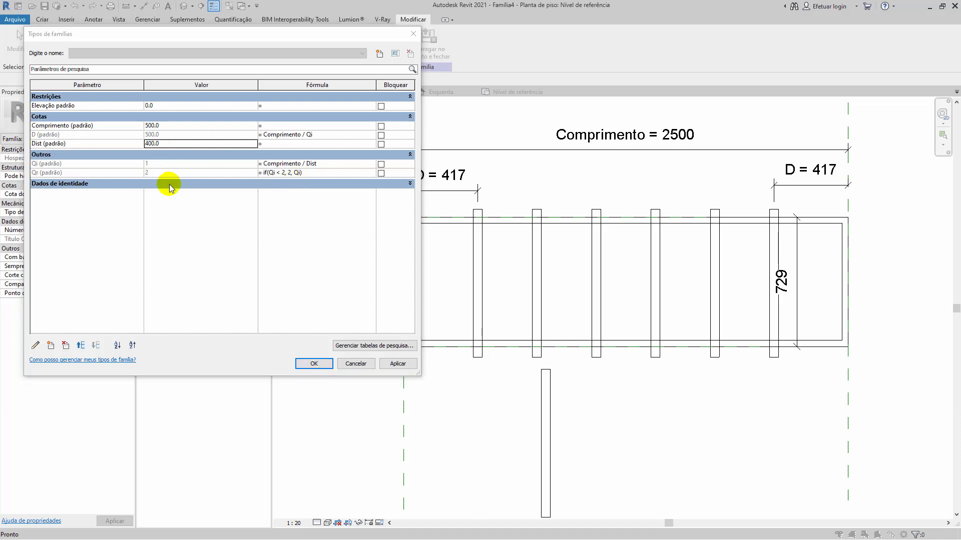
{"action": "left_click", "coordinate": [170, 125]}
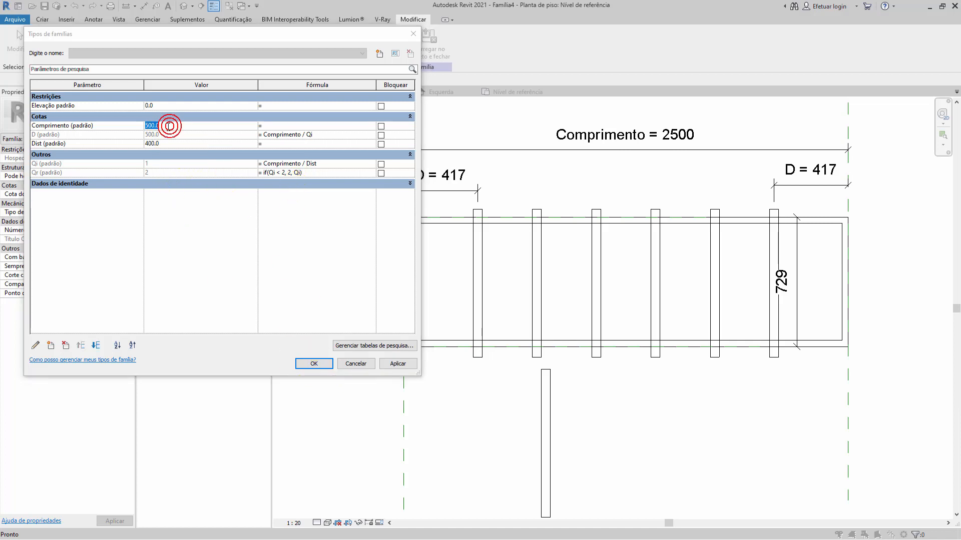
{"action": "type", "text": "250"}
{"action": "left_click", "coordinate": [315, 363]}
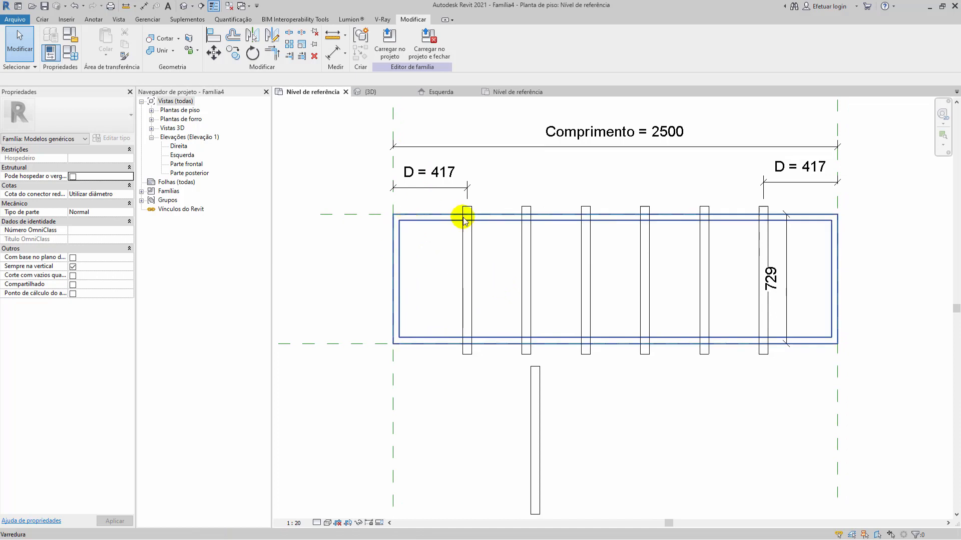
Label the bar array's count with the Qr parameter in place of Qi
{"action": "scroll", "coordinate": [461, 216], "scroll_direction": "down", "scroll_amount": 1}
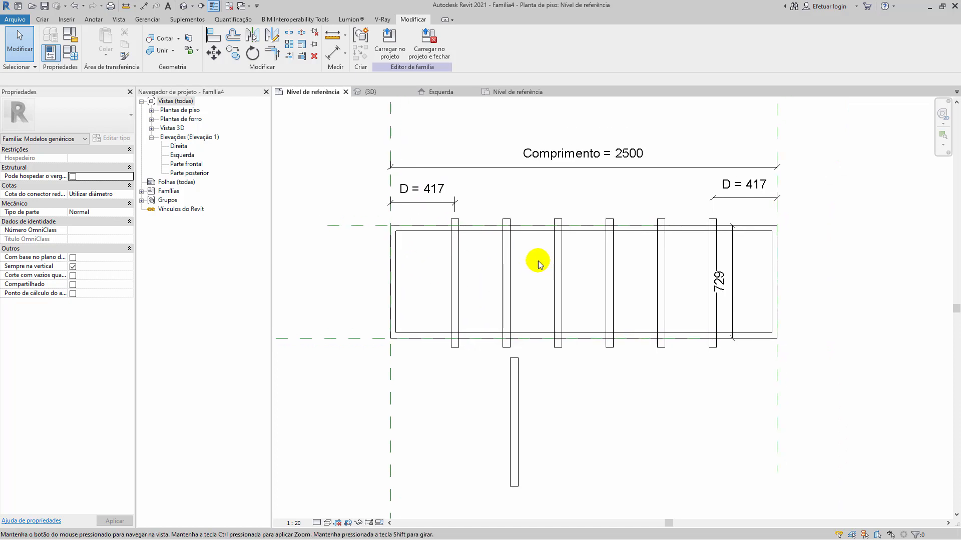
{"action": "left_click", "coordinate": [508, 243]}
{"action": "scroll", "coordinate": [511, 236], "scroll_direction": "up", "scroll_amount": 1}
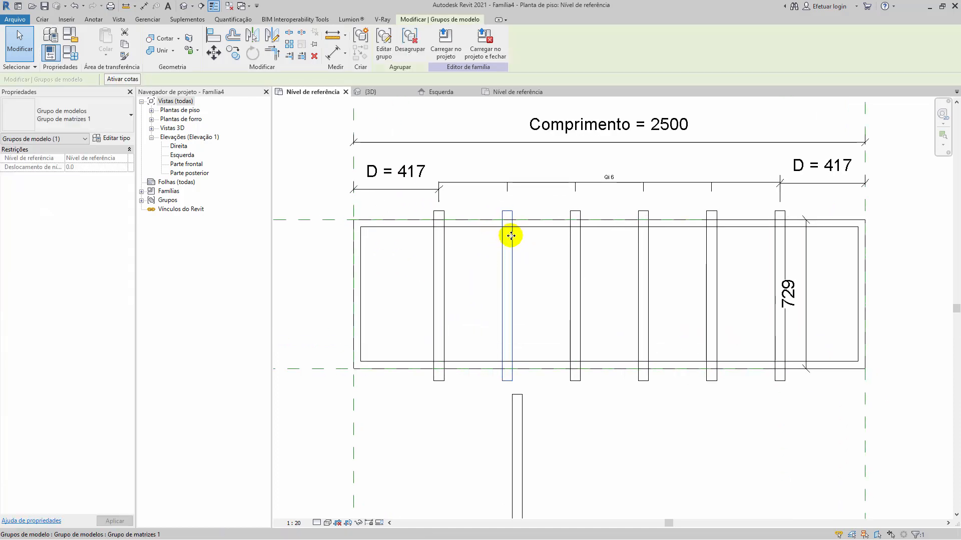
{"action": "left_click", "coordinate": [551, 182]}
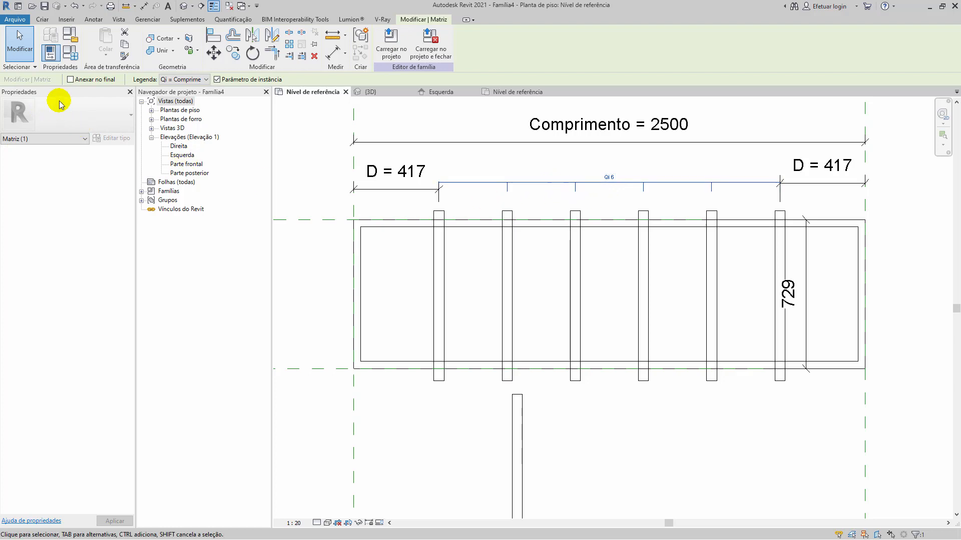
{"action": "left_click", "coordinate": [183, 79]}
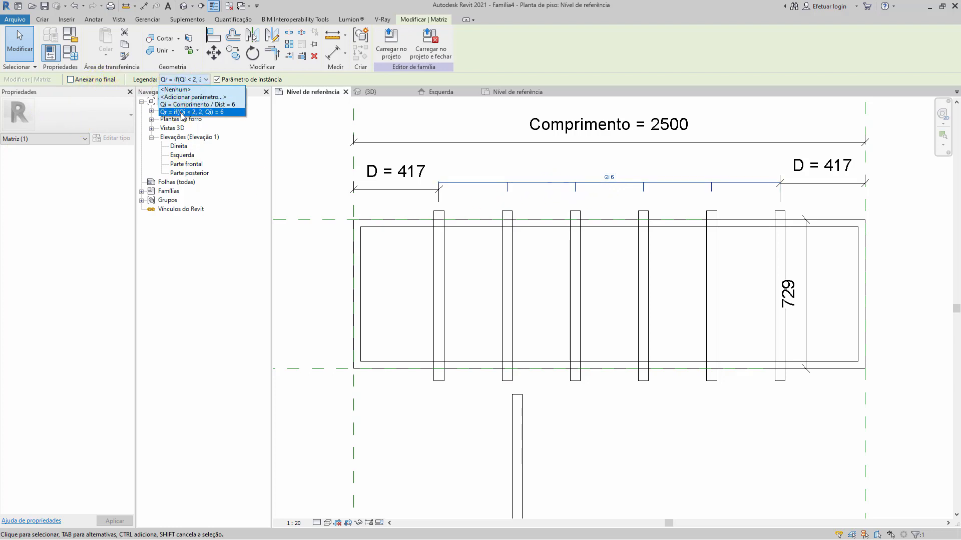
{"action": "left_click", "coordinate": [183, 109]}
{"action": "left_click", "coordinate": [320, 168]}
{"action": "scroll", "coordinate": [517, 220], "scroll_direction": "down", "scroll_amount": 1}
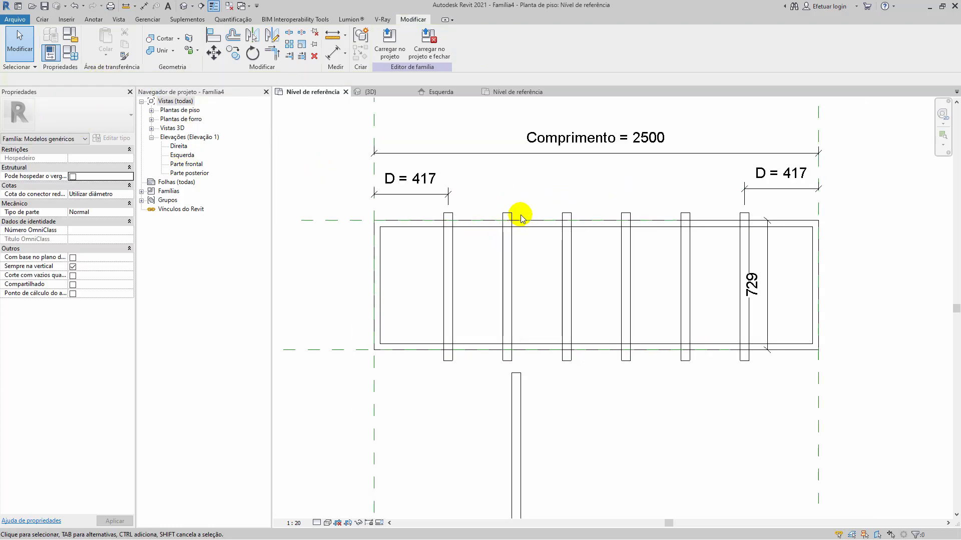
In the family types, set Comprimento to 500 and make D's formula Comprimento / Qr
{"action": "left_click", "coordinate": [70, 52]}
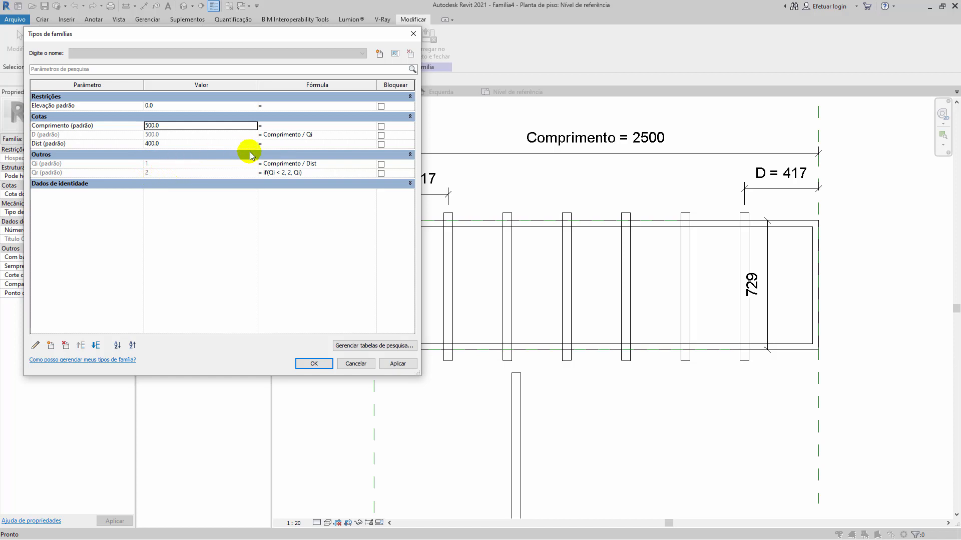
{"action": "left_click", "coordinate": [311, 134]}
{"action": "left_click", "coordinate": [311, 134]}
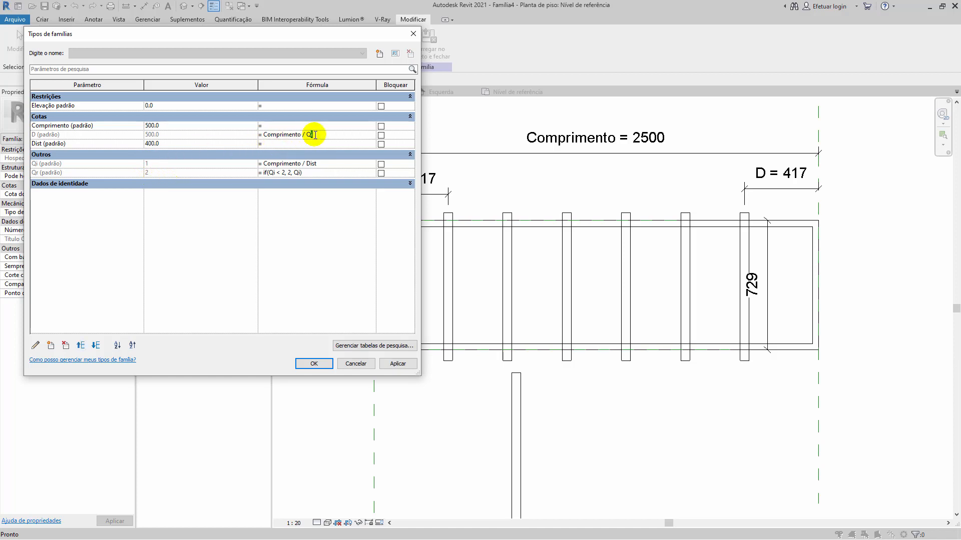
{"action": "type", "text": "r"}
{"action": "left_click", "coordinate": [312, 145]}
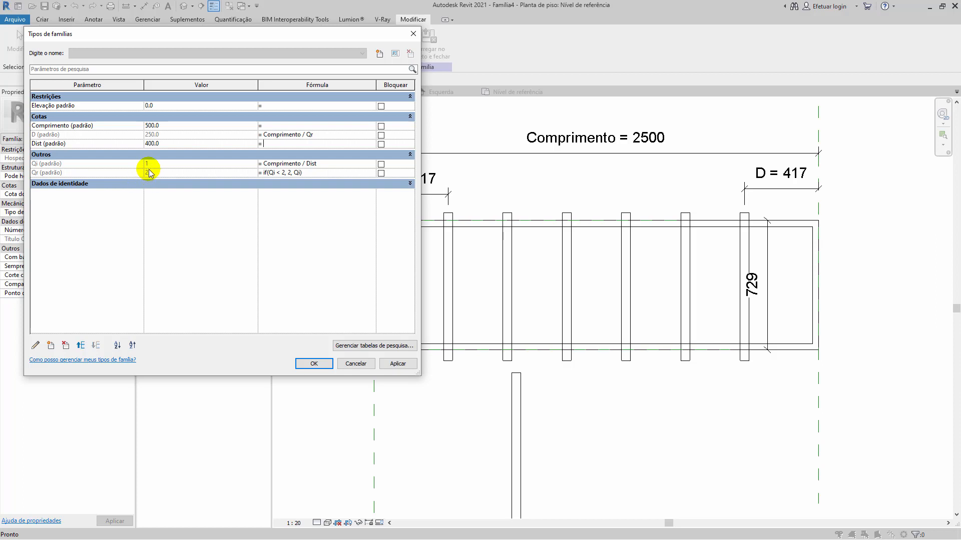
Change D's formula to Comprimento / (Qr + 1) and accept the family type changes
{"action": "left_click", "coordinate": [309, 134]}
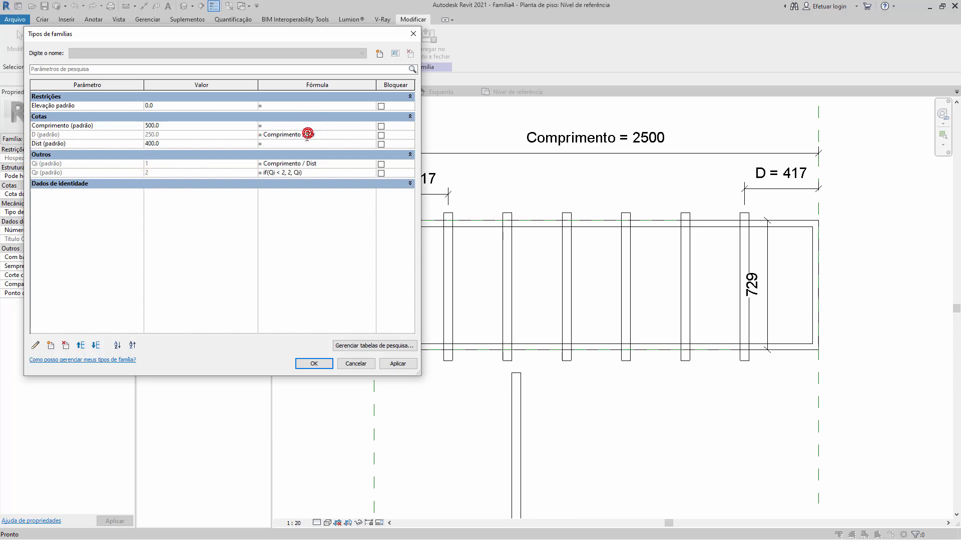
{"action": "left_click", "coordinate": [308, 135]}
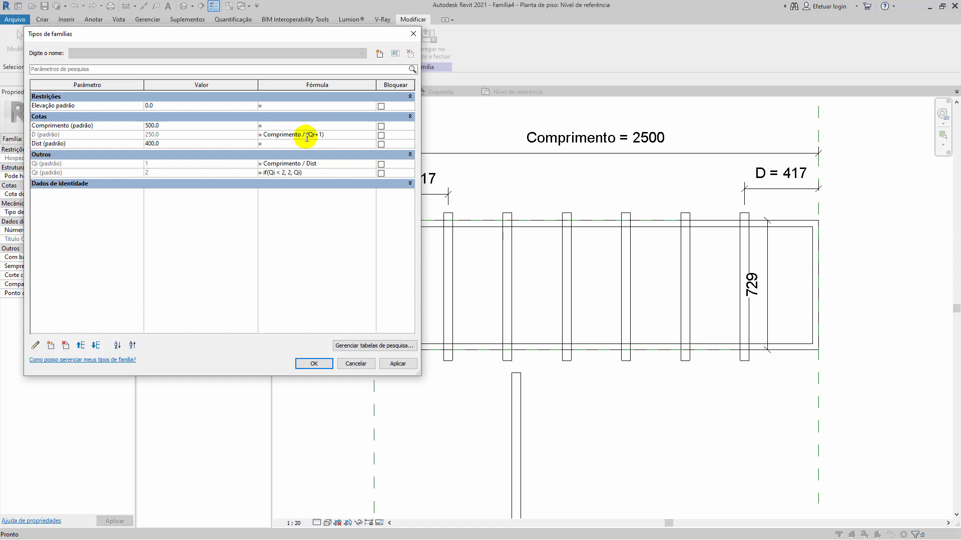
{"action": "key", "text": "Return"}
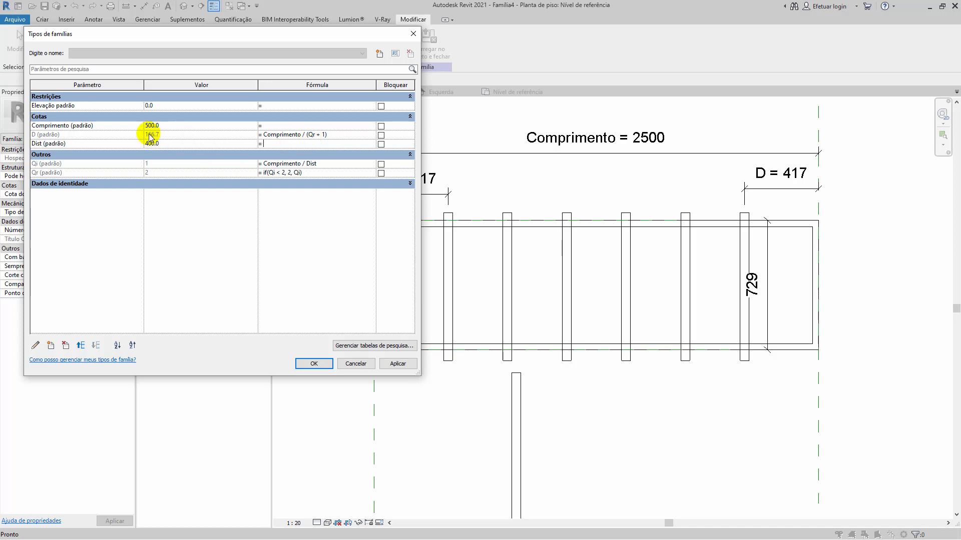
{"action": "left_click", "coordinate": [311, 365]}
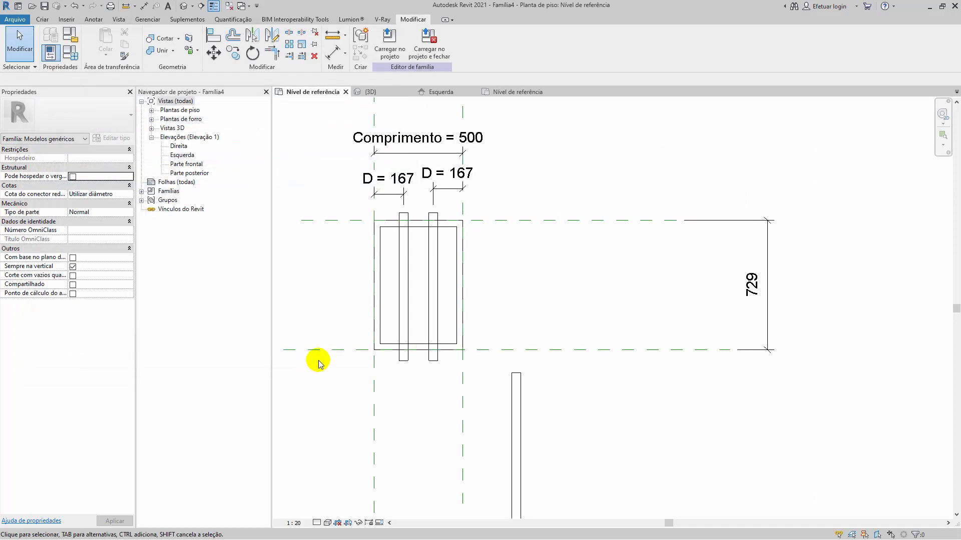
Move the loose bar from outside the frame to between the two arrayed bars
{"action": "scroll", "coordinate": [451, 260], "scroll_direction": "up", "scroll_amount": 5}
{"action": "scroll", "coordinate": [456, 207], "scroll_direction": "down", "scroll_amount": 5}
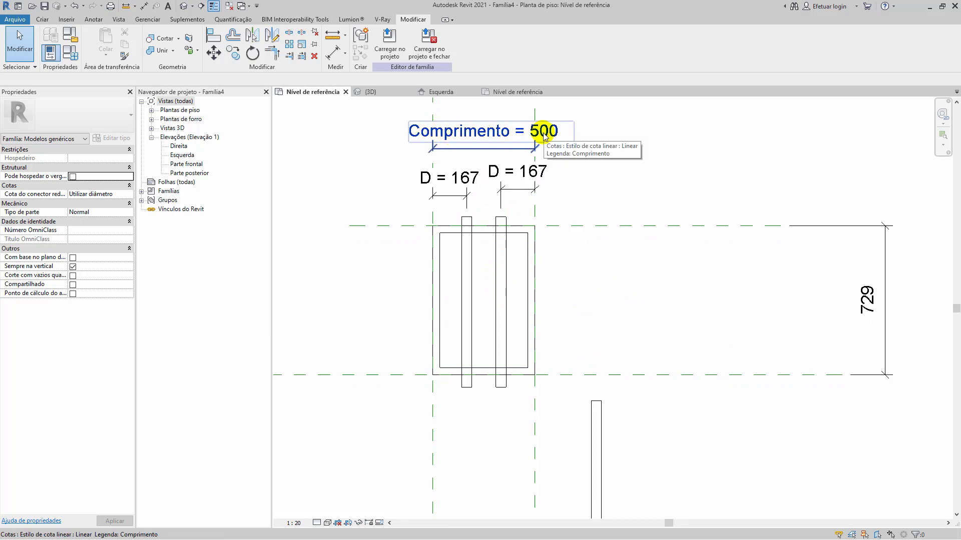
{"action": "scroll", "coordinate": [488, 236], "scroll_direction": "up", "scroll_amount": 1}
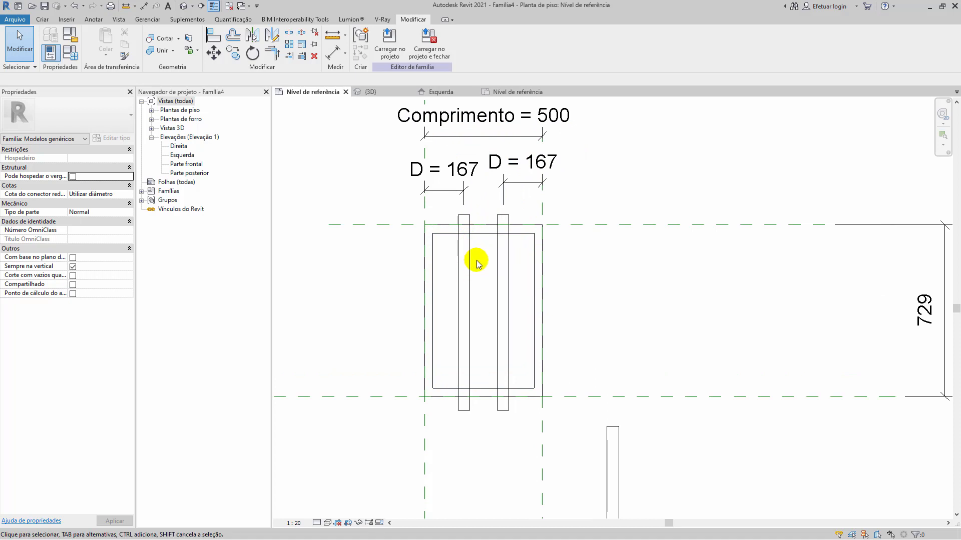
{"action": "middle_click_drag", "start_coordinate": [476, 259], "coordinate": [476, 241]}
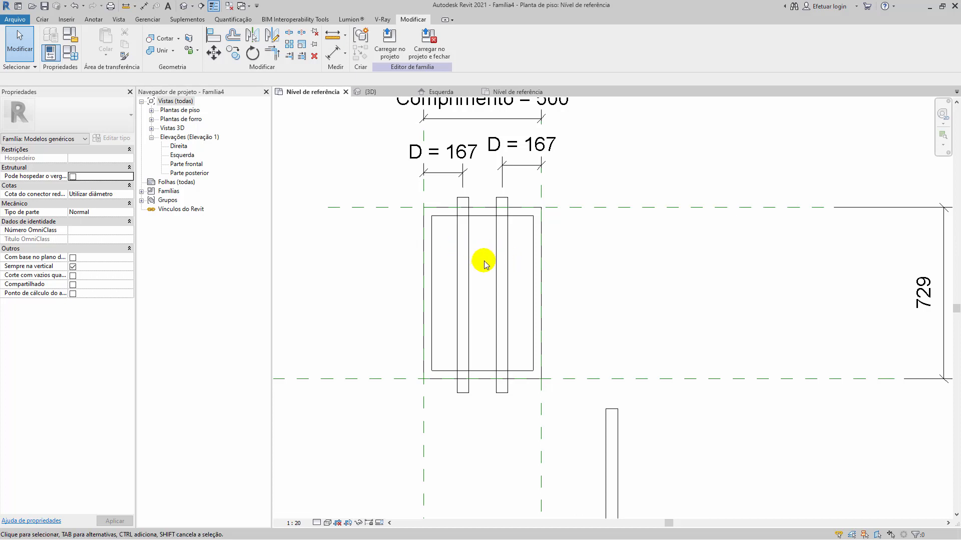
{"action": "left_click", "coordinate": [609, 412]}
{"action": "left_click_drag", "start_coordinate": [609, 408], "coordinate": [570, 264]}
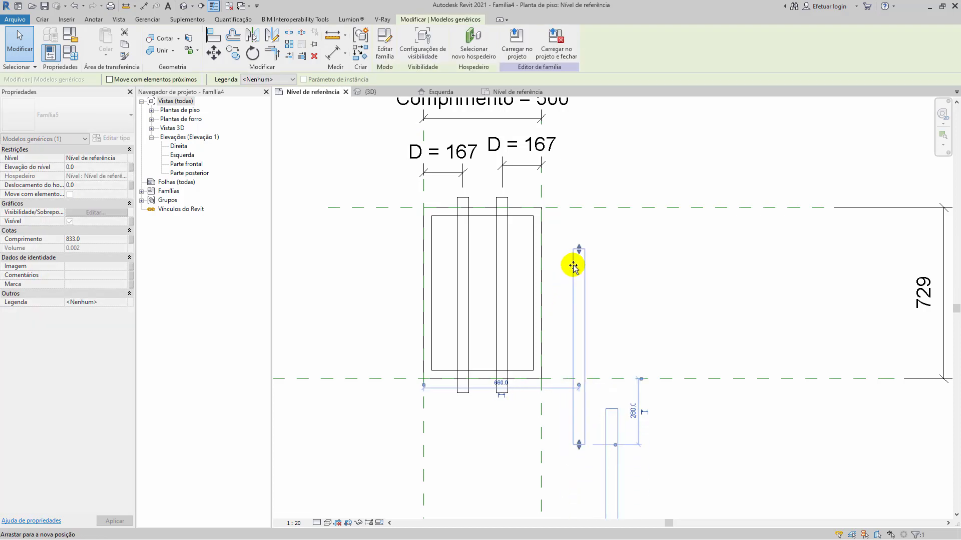
{"action": "left_click", "coordinate": [637, 277]}
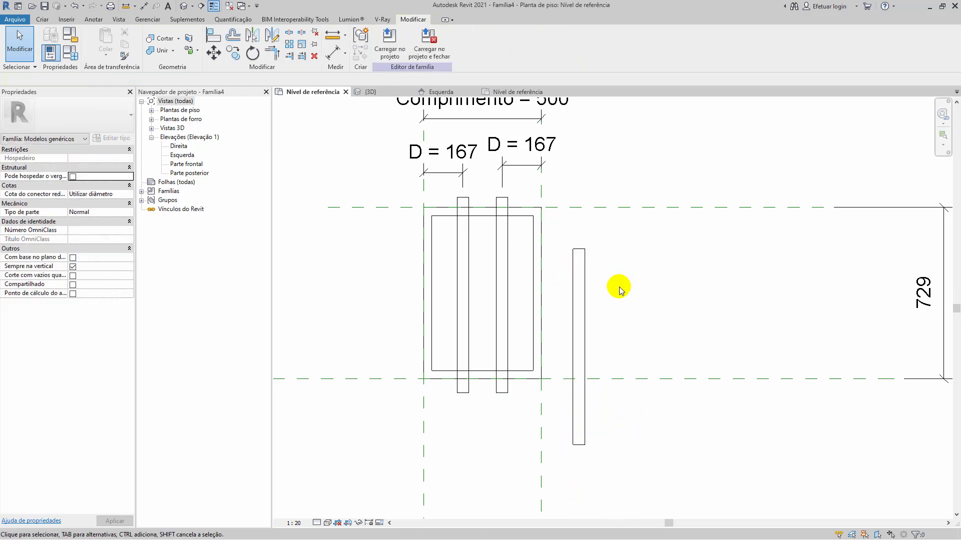
{"action": "left_click", "coordinate": [584, 291]}
{"action": "left_click_drag", "start_coordinate": [584, 291], "coordinate": [488, 251]}
{"action": "left_click", "coordinate": [648, 446]}
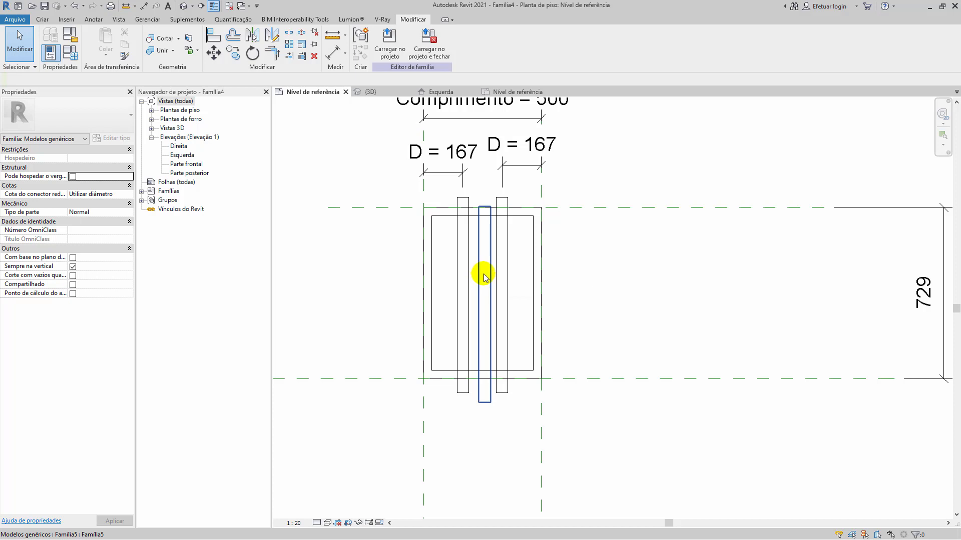
{"action": "left_click", "coordinate": [497, 264]}
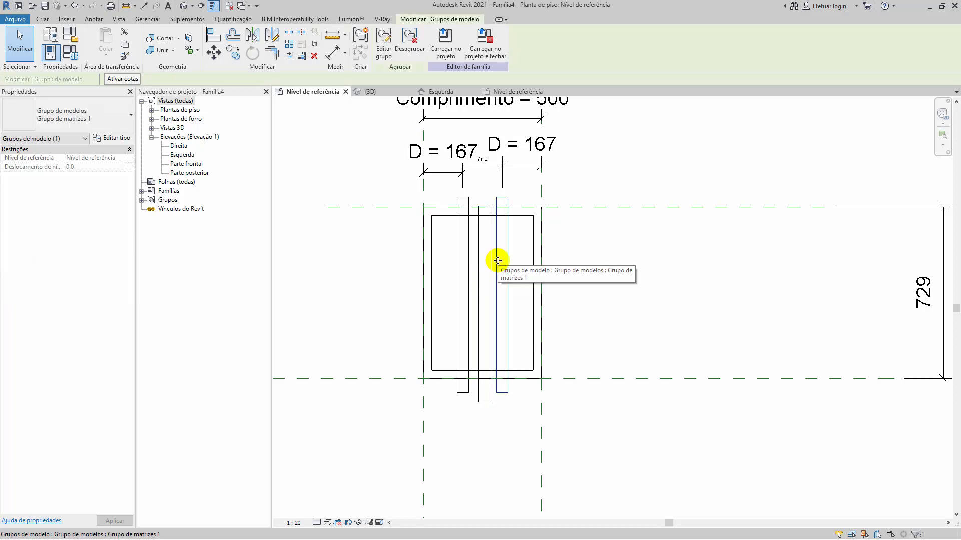
{"action": "left_click", "coordinate": [460, 199]}
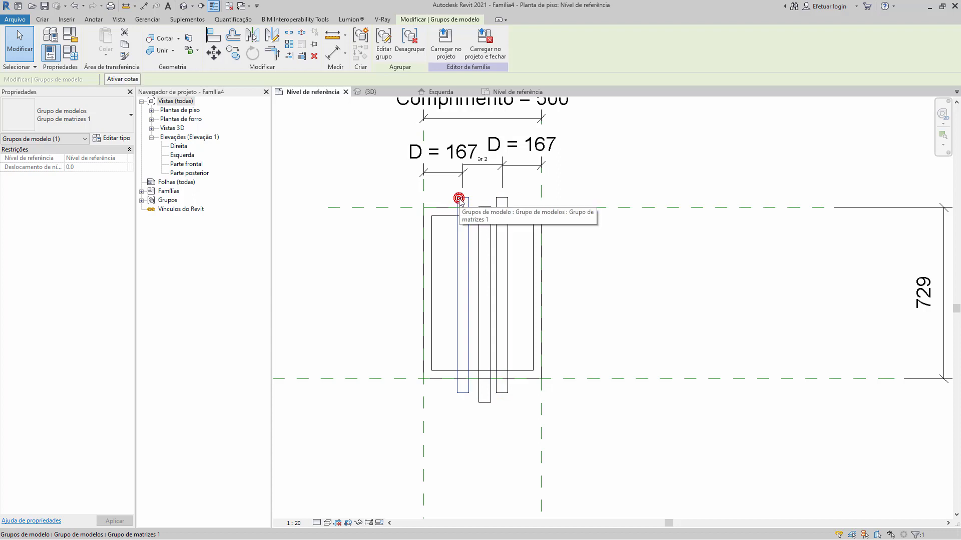
{"action": "scroll", "coordinate": [499, 123], "scroll_direction": "up", "scroll_amount": 1}
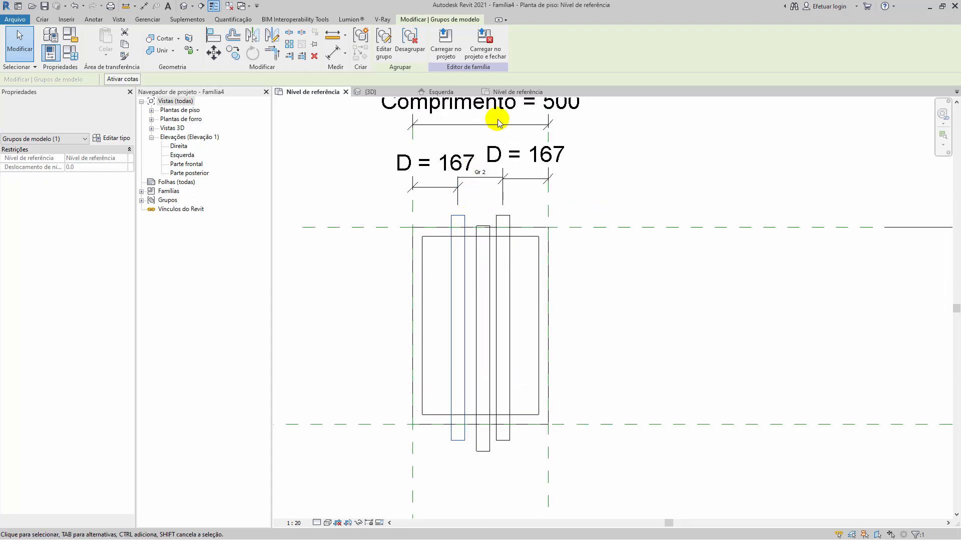
{"action": "middle_click_drag", "start_coordinate": [524, 352], "coordinate": [521, 352]}
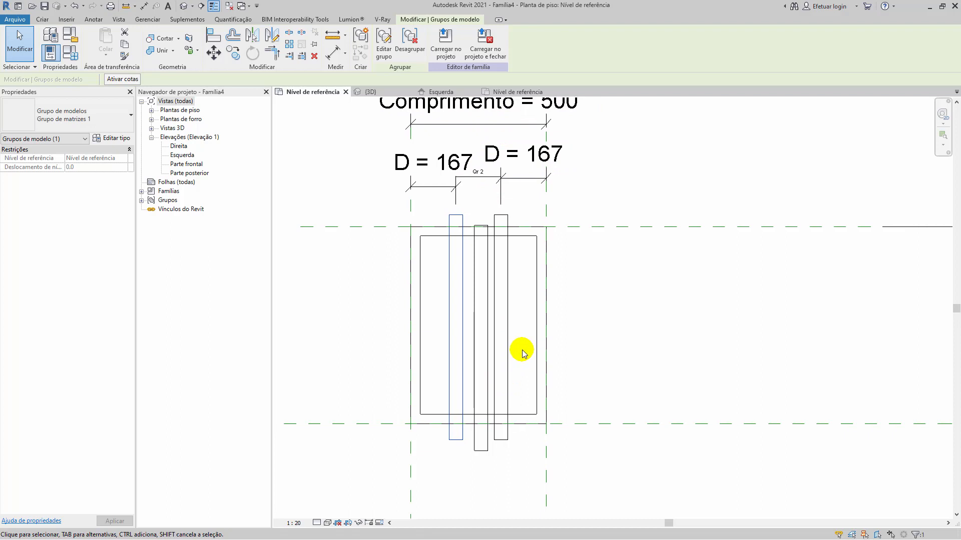
{"action": "mouse_move", "coordinate": [599, 388]}
{"action": "middle_mouse_down"}
{"action": "mouse_move", "coordinate": [622, 368]}
{"action": "mouse_move", "coordinate": [611, 376]}
{"action": "middle_mouse_up"}
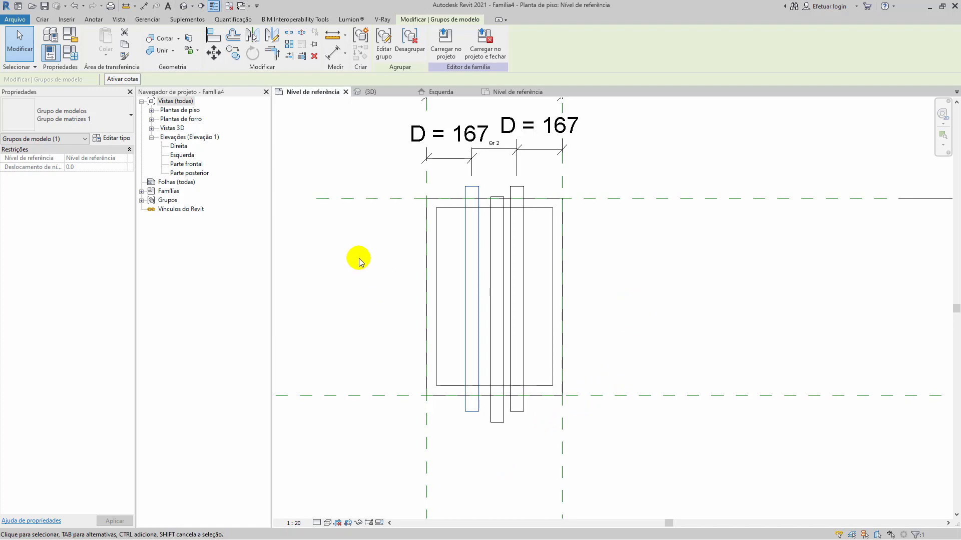
Add a Yes/No (Sim/Não) instance parameter named Nenhum to the family, grouped under Outros
{"action": "left_click", "coordinate": [70, 53]}
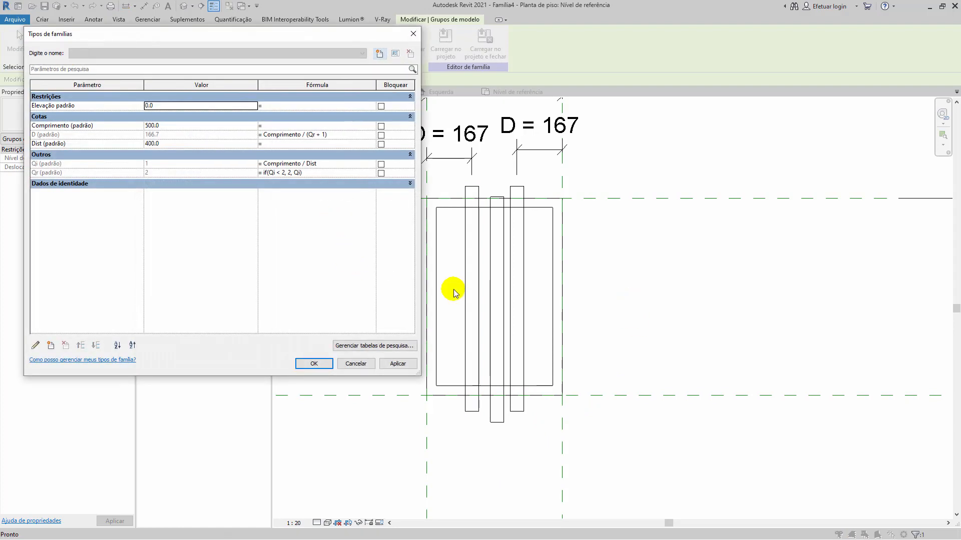
{"action": "left_click", "coordinate": [50, 345]}
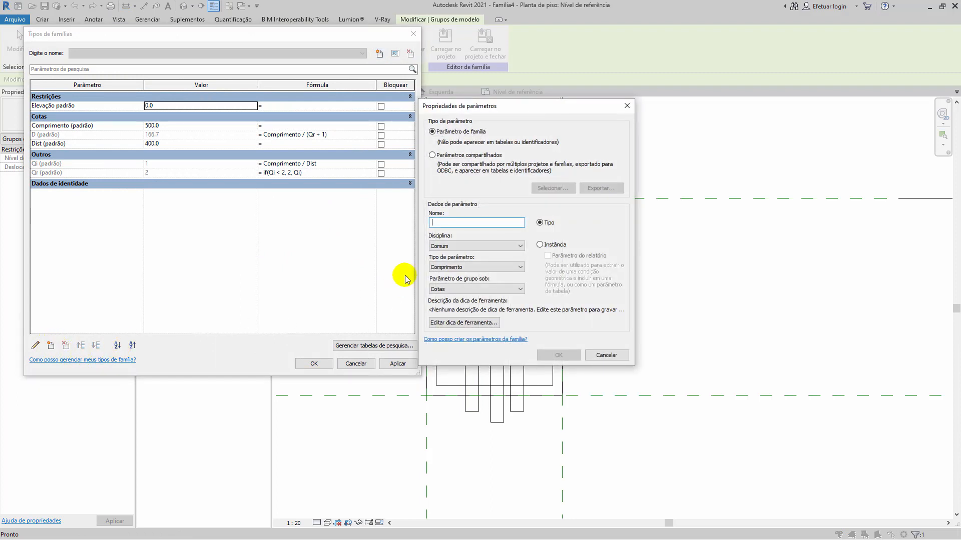
{"action": "type", "text": "Nenhum"}
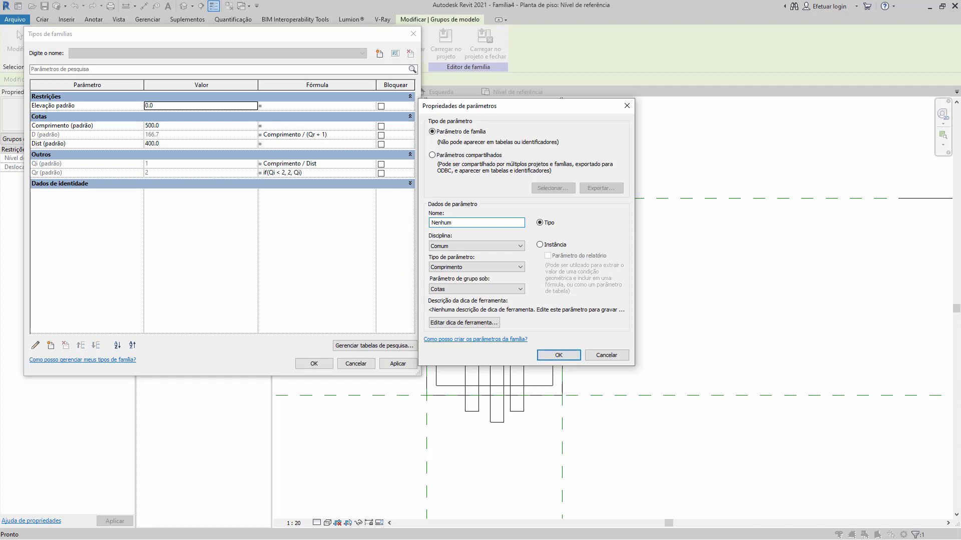
{"action": "left_click", "coordinate": [473, 267]}
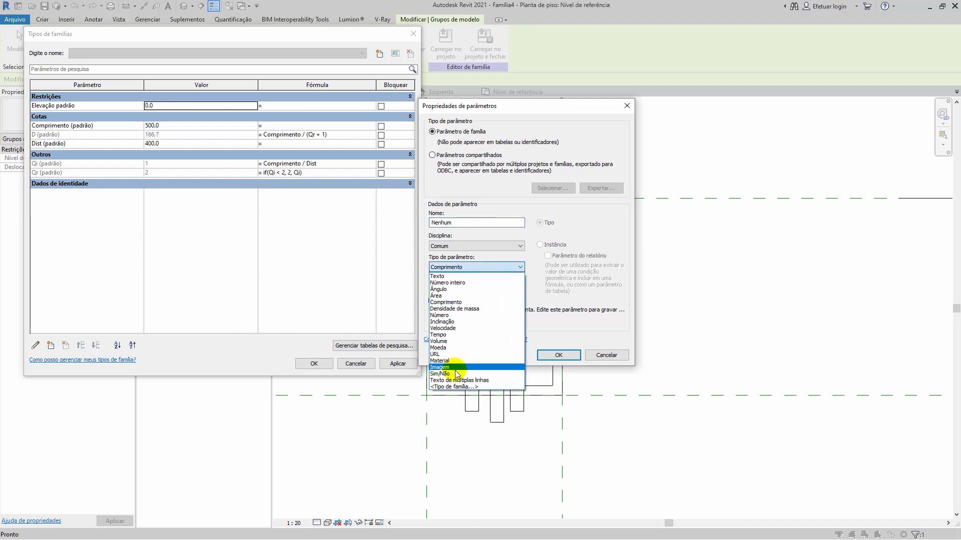
{"action": "left_click", "coordinate": [456, 374]}
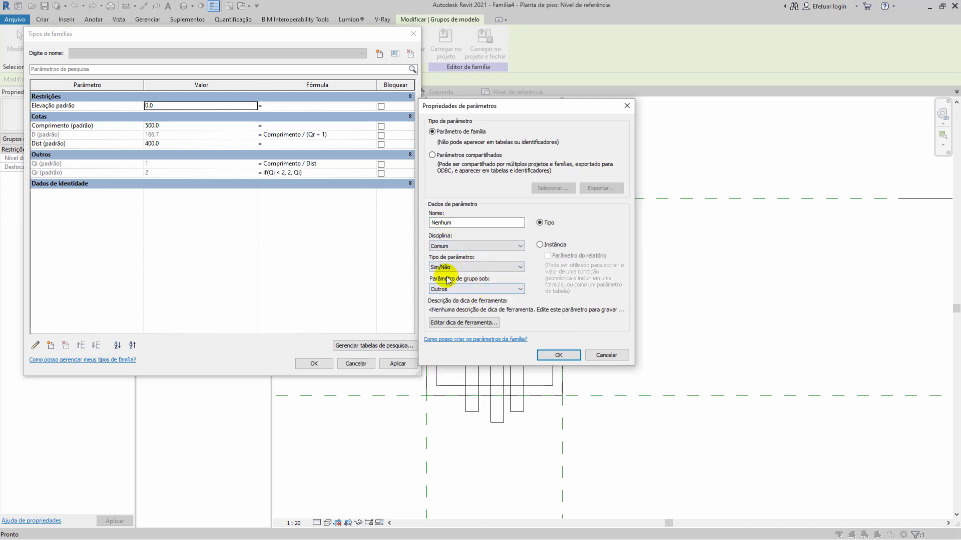
{"action": "left_click", "coordinate": [540, 245]}
{"action": "left_click", "coordinate": [557, 354]}
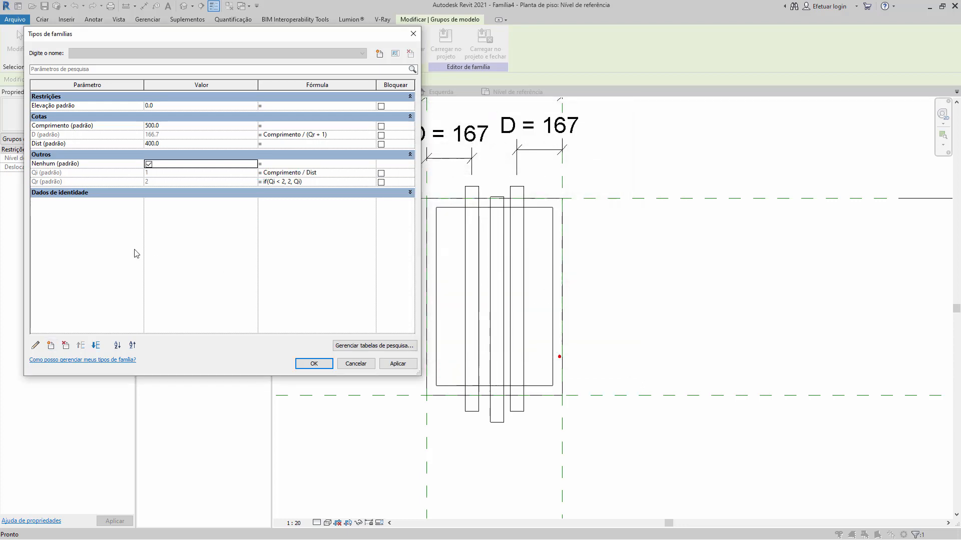
Add a Yes/No (Sim/Não) instance parameter named "1 suporte", grouped under Outros
{"action": "left_click", "coordinate": [51, 345]}
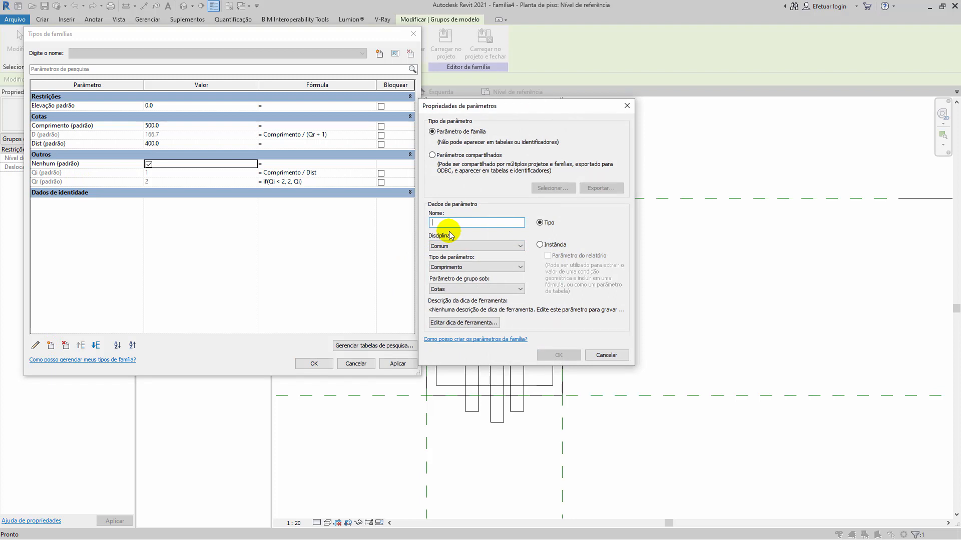
{"action": "type", "text": "!"}
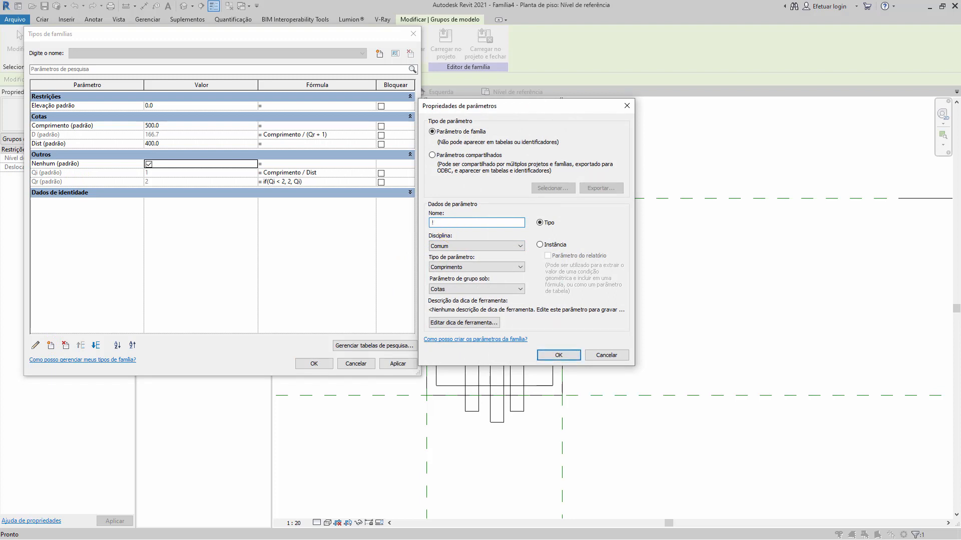
{"action": "key", "text": "BackSpace"}
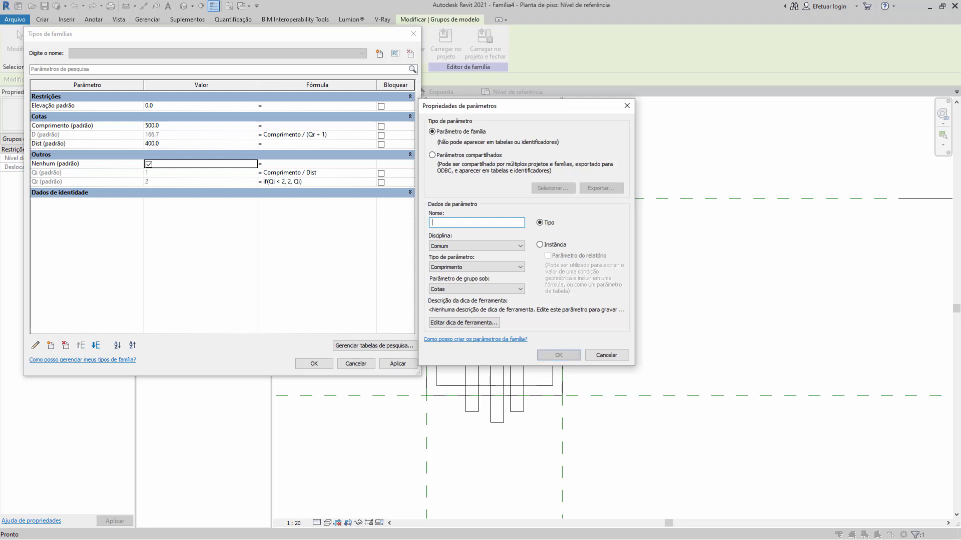
{"action": "type", "text": "1 suporte"}
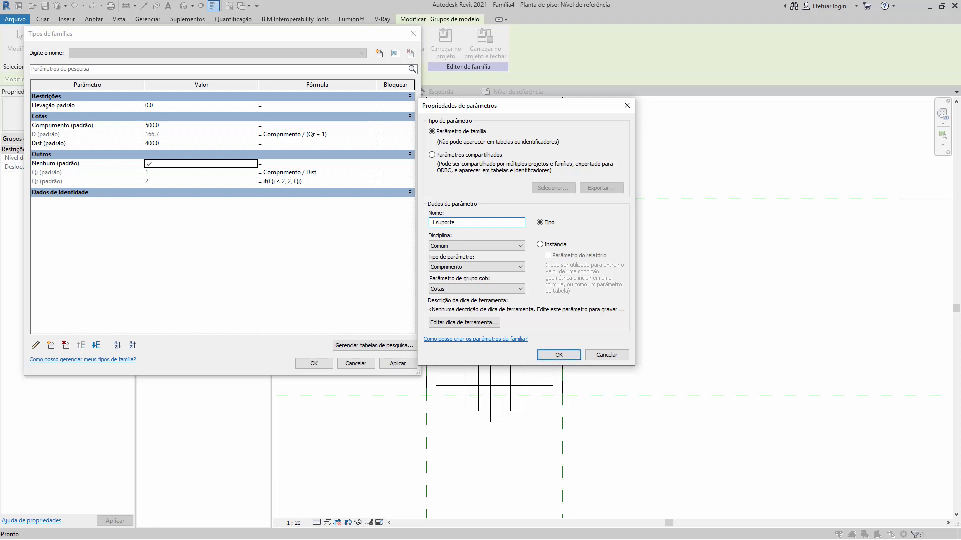
{"action": "left_click", "coordinate": [540, 245]}
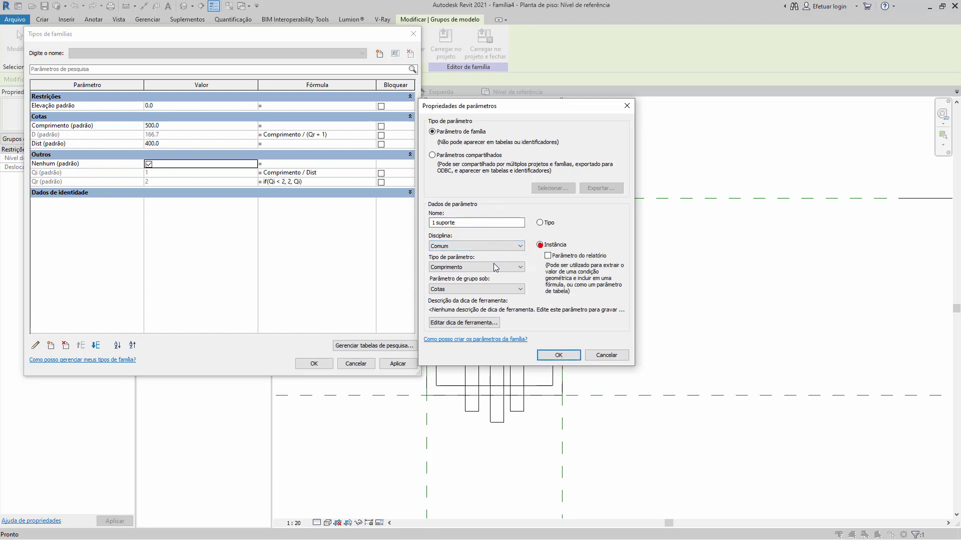
{"action": "left_click", "coordinate": [495, 266]}
{"action": "left_click", "coordinate": [456, 369]}
{"action": "left_click", "coordinate": [559, 355]}
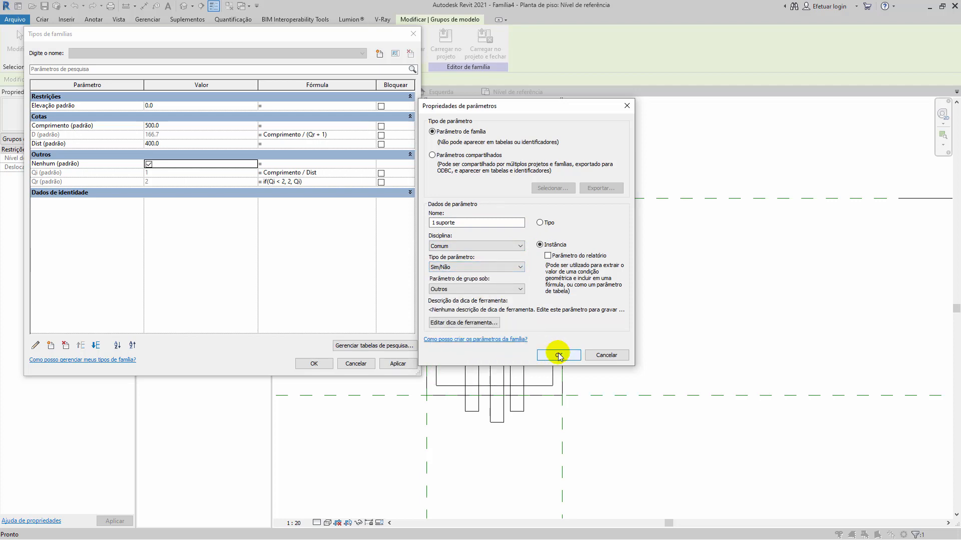
Add a Yes/No (Sim/Não) instance parameter named "Mais de 1", grouped under Outros
{"action": "left_click", "coordinate": [50, 345]}
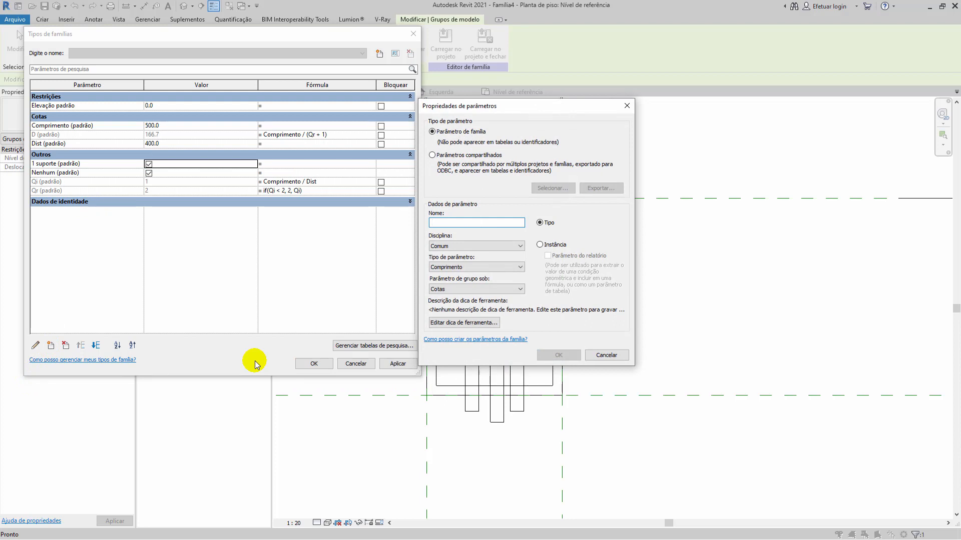
{"action": "type", "text": "M"}
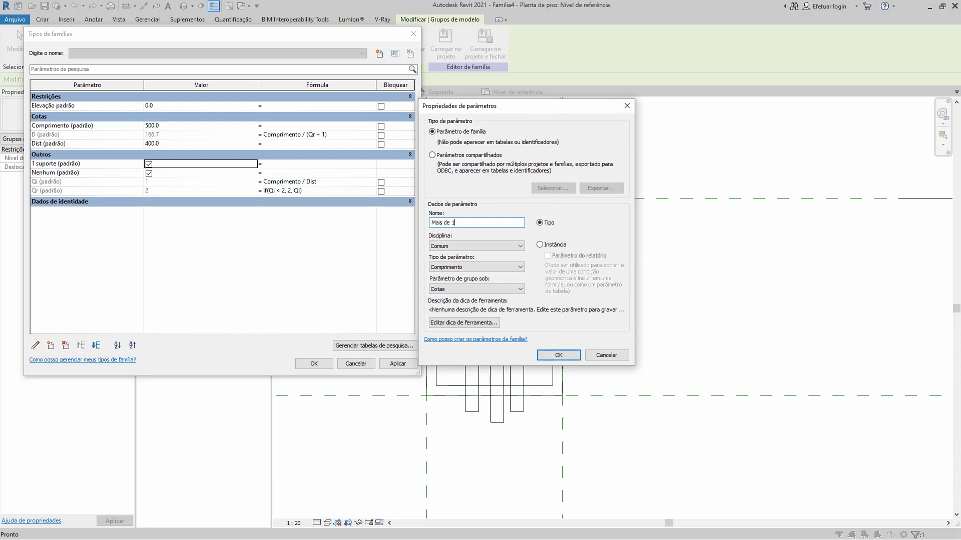
{"action": "type", "text": "ais de 1"}
{"action": "left_click", "coordinate": [539, 245]}
{"action": "left_click", "coordinate": [501, 266]}
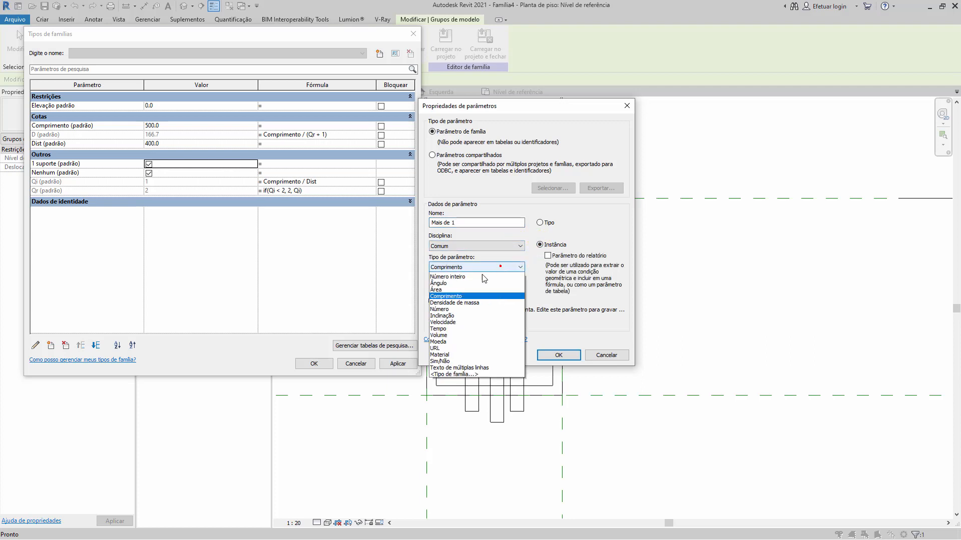
{"action": "left_click", "coordinate": [439, 362]}
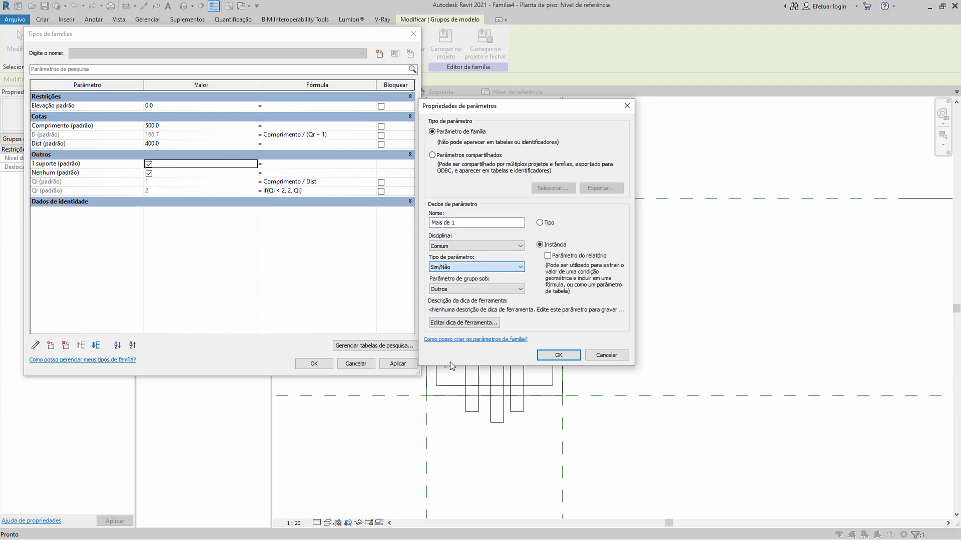
{"action": "left_click", "coordinate": [557, 355]}
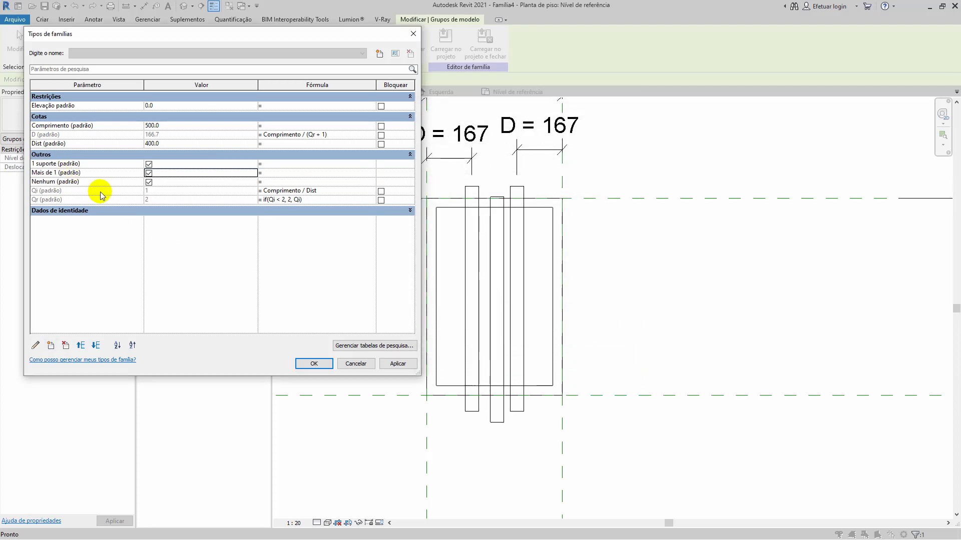
Give the Nenhum parameter the formula if(Comprimento < (Dist * 2), 1 = 0, 1 = 1)
{"action": "left_click", "coordinate": [273, 165]}
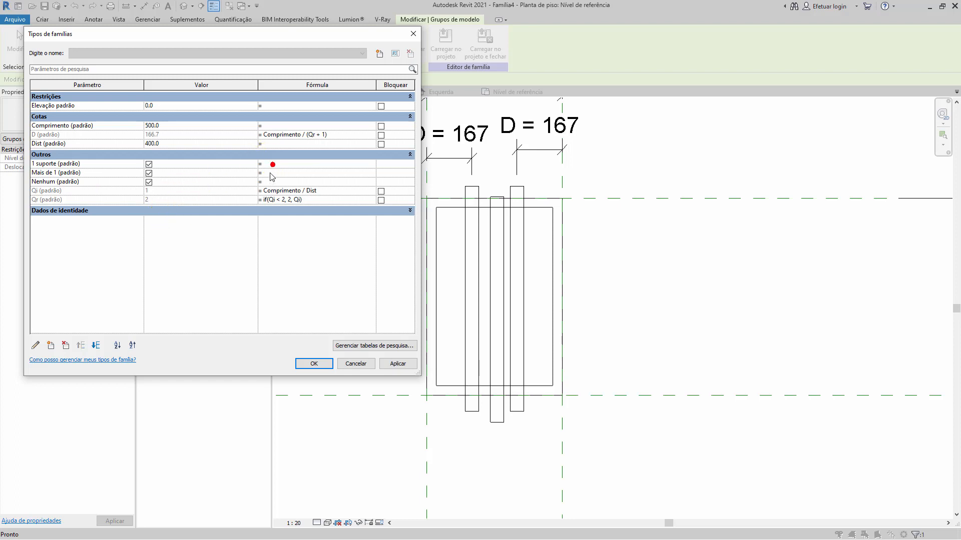
{"action": "left_click", "coordinate": [273, 182]}
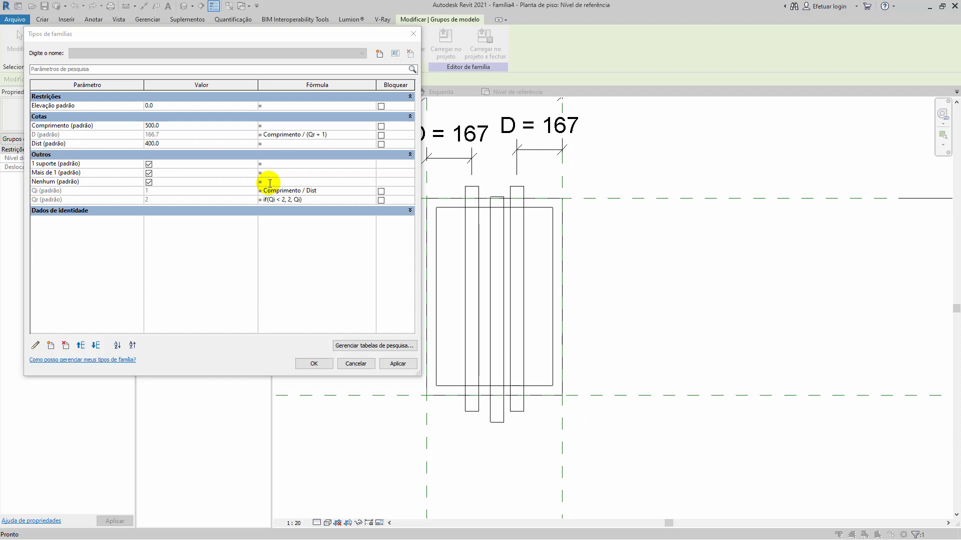
{"action": "left_click", "coordinate": [269, 183]}
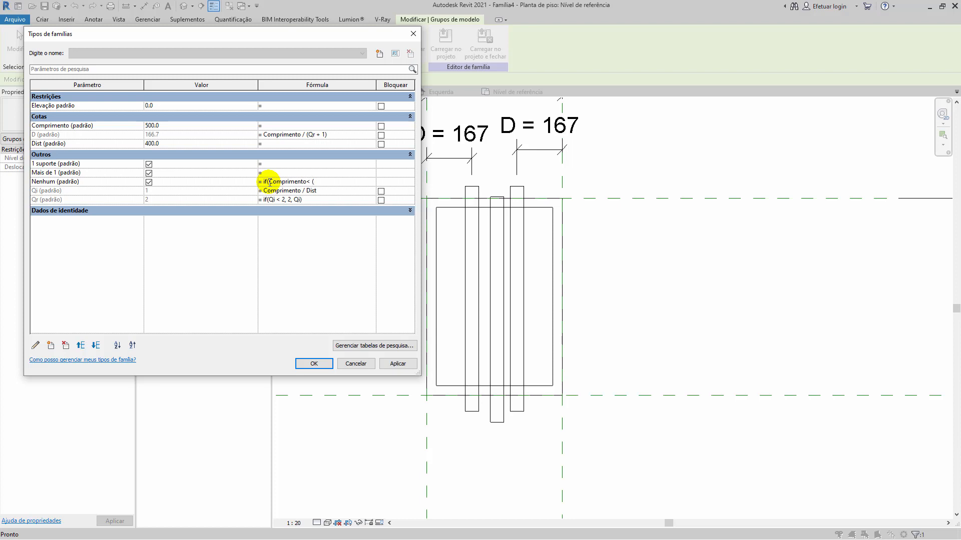
{"action": "type", "text": "(Dist *"}
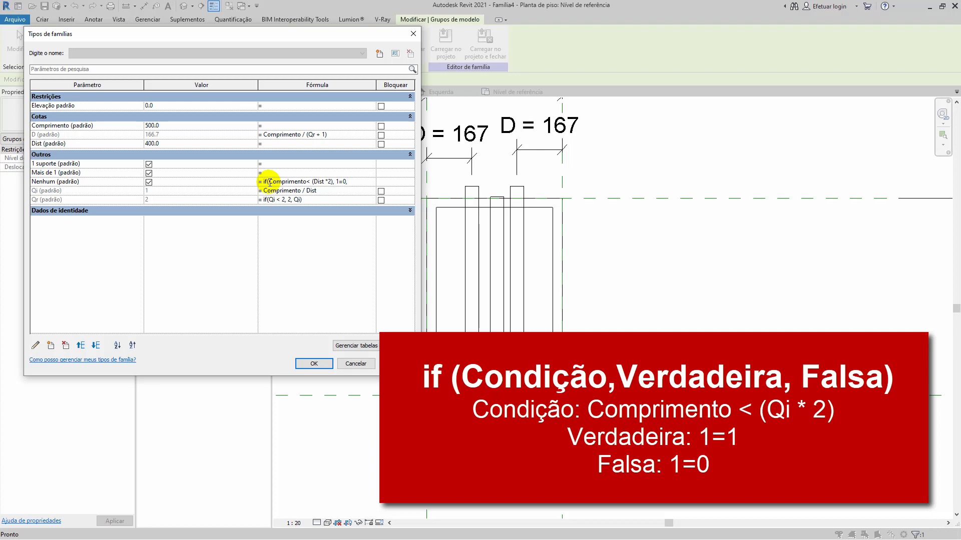
{"action": "type", "text": "1=1"}
{"action": "key", "text": "Return"}
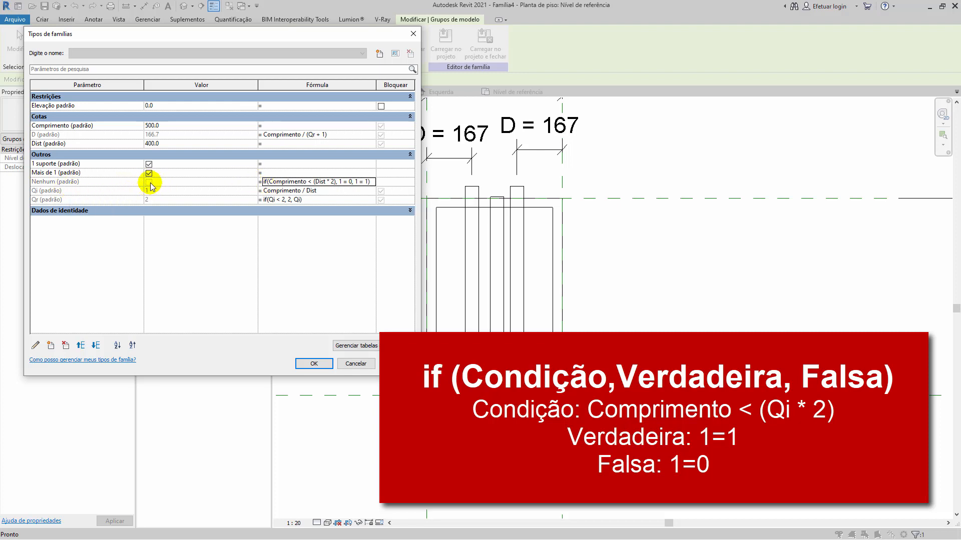
Swap the true and false results in Nenhum's formula so it reads if(Comprimento < (Dist * 2), 1 = 1, 1 = 0)
{"action": "left_click", "coordinate": [162, 126]}
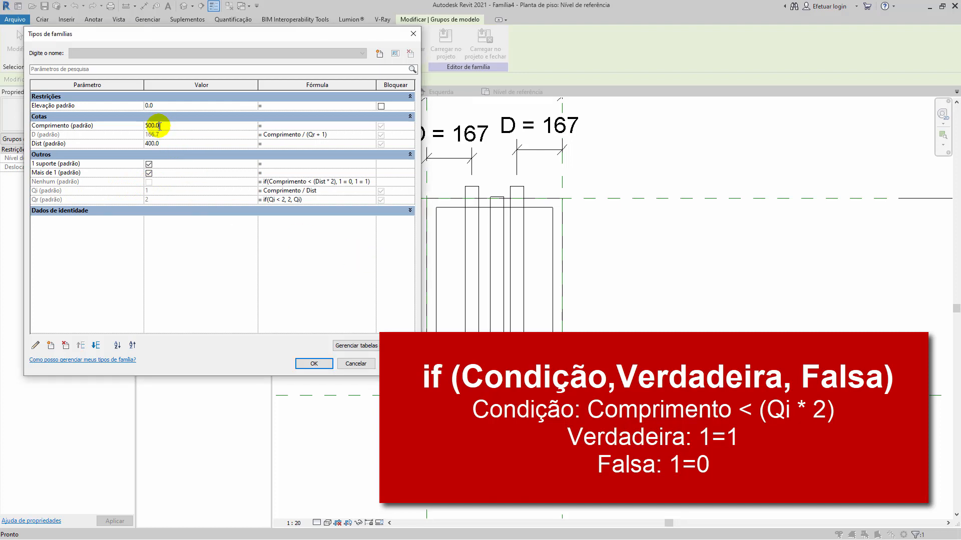
{"action": "left_click", "coordinate": [350, 181]}
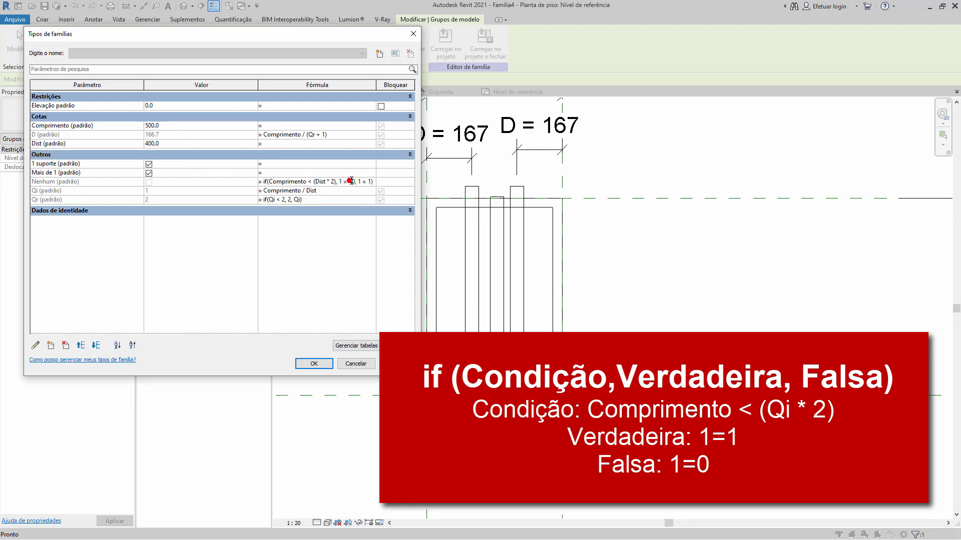
{"action": "double_click", "coordinate": [350, 181]}
{"action": "type", "text": "1"}
{"action": "key", "text": "Delete"}
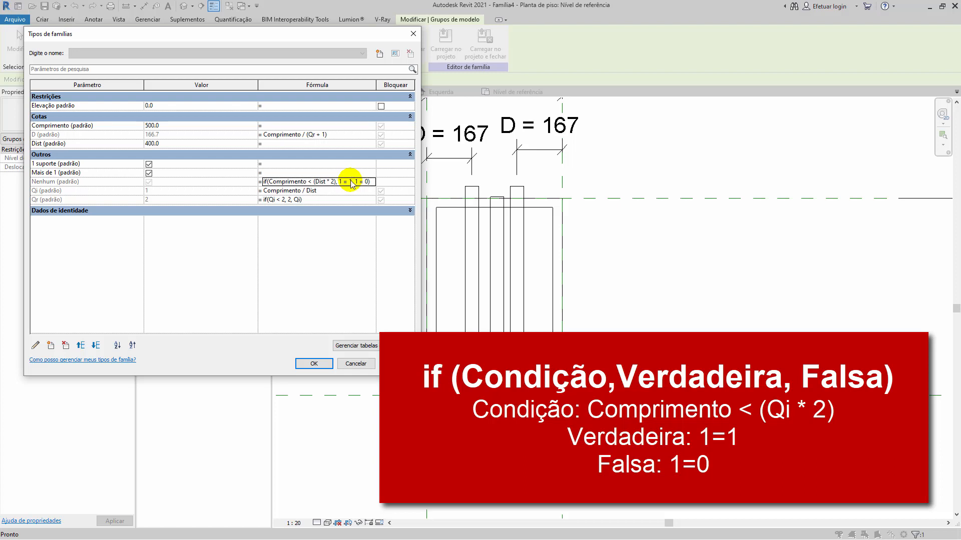
{"action": "left_click", "coordinate": [168, 174]}
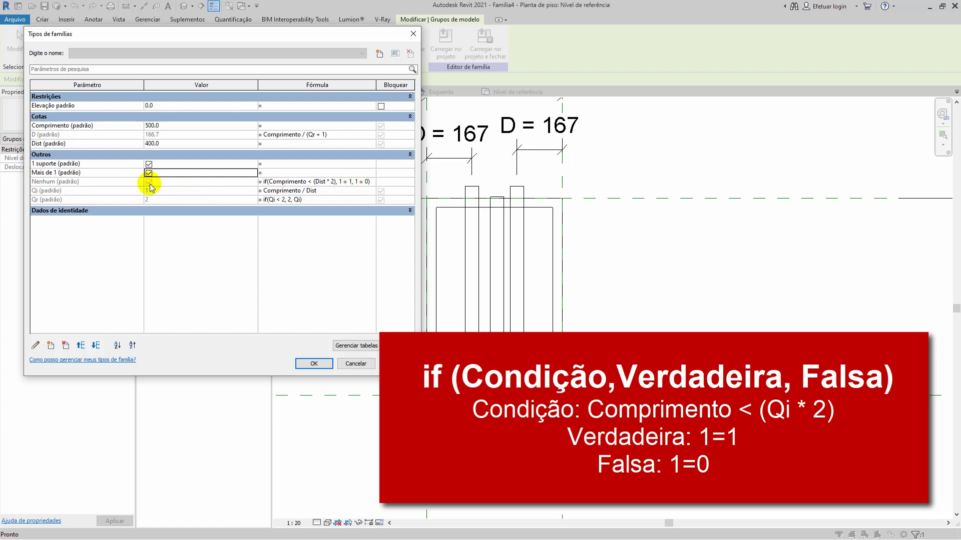
Test the Nenhum condition at its limit by setting Comprimento first to 799 and finally to 800
{"action": "left_click", "coordinate": [167, 125]}
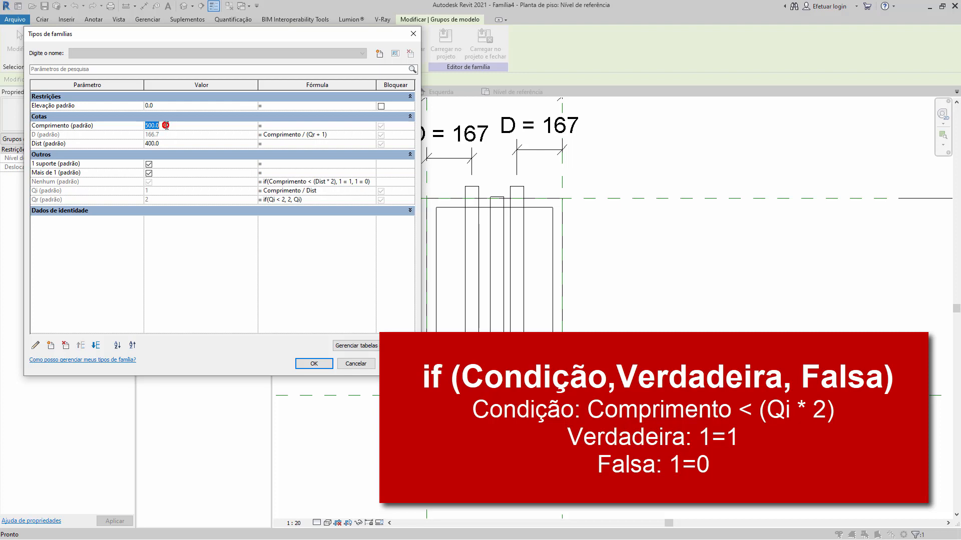
{"action": "type", "text": "799"}
{"action": "key", "text": "Tab"}
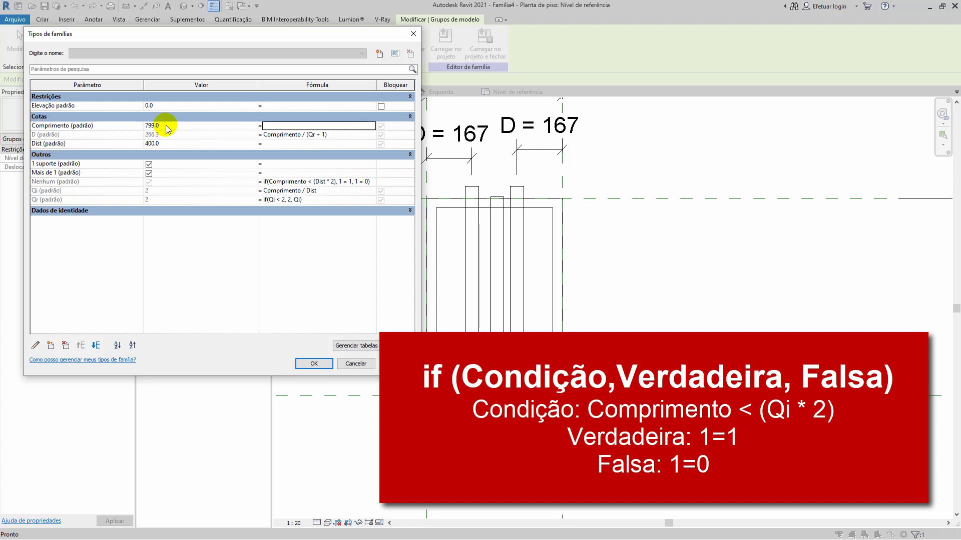
{"action": "left_click", "coordinate": [164, 125]}
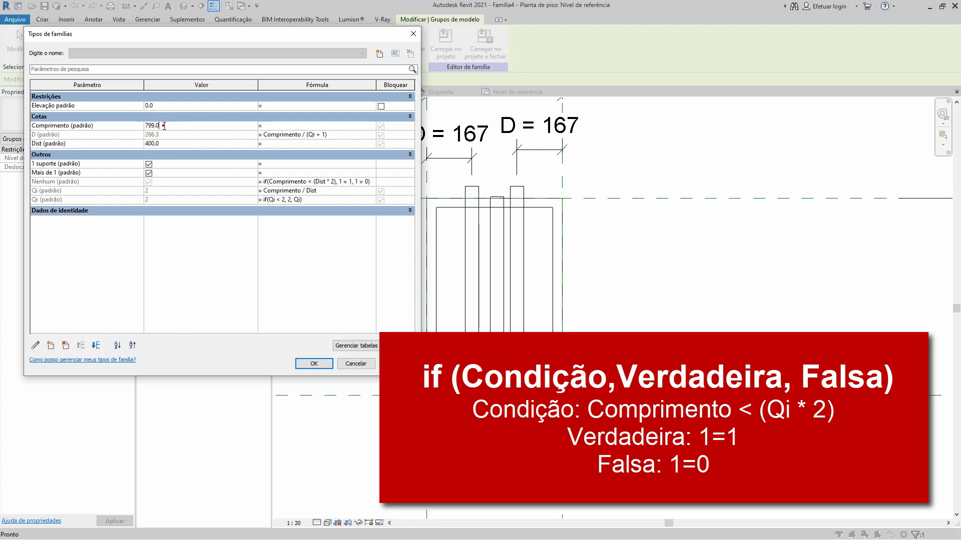
{"action": "left_click_drag", "start_coordinate": [164, 126], "coordinate": [134, 128]}
{"action": "type", "text": "800"}
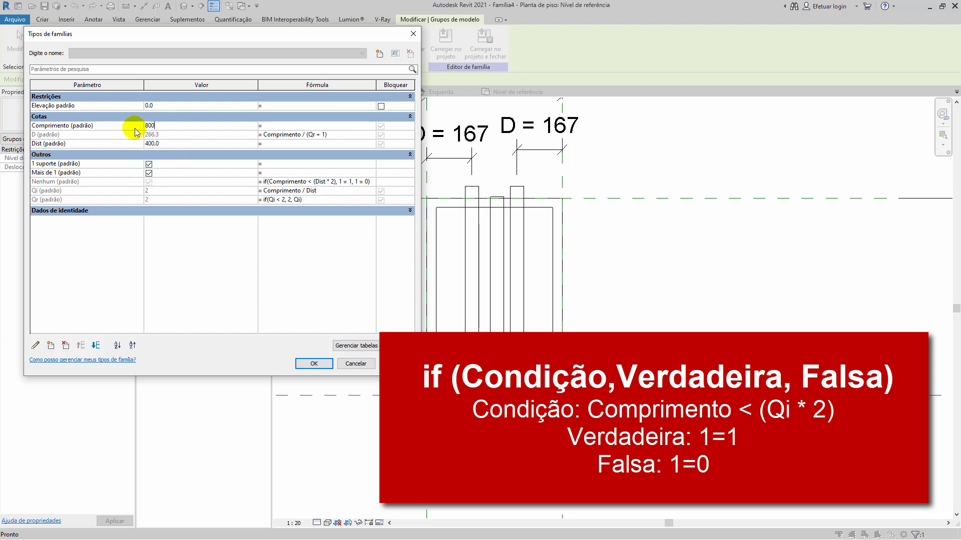
{"action": "left_click", "coordinate": [153, 144]}
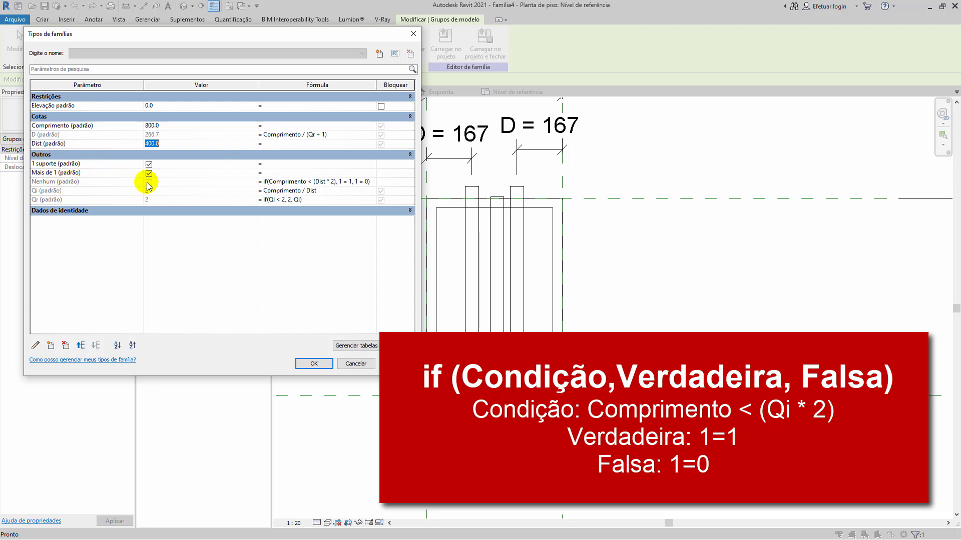
Copy Nenhum's formula if(Comprimento < (Dist * 2), 1 = 1, 1 = 0) into the formula of "1 suporte"
{"action": "left_click", "coordinate": [285, 165]}
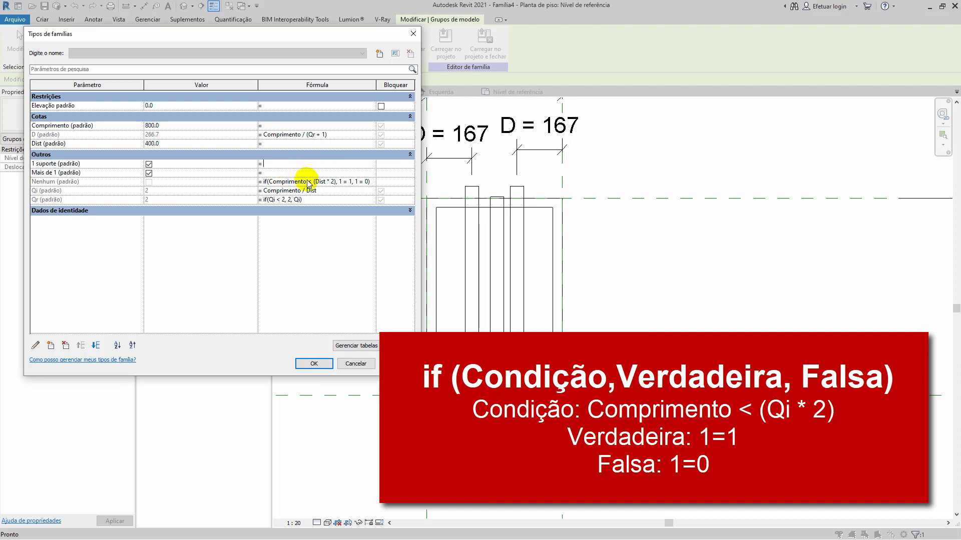
{"action": "left_click", "coordinate": [333, 181]}
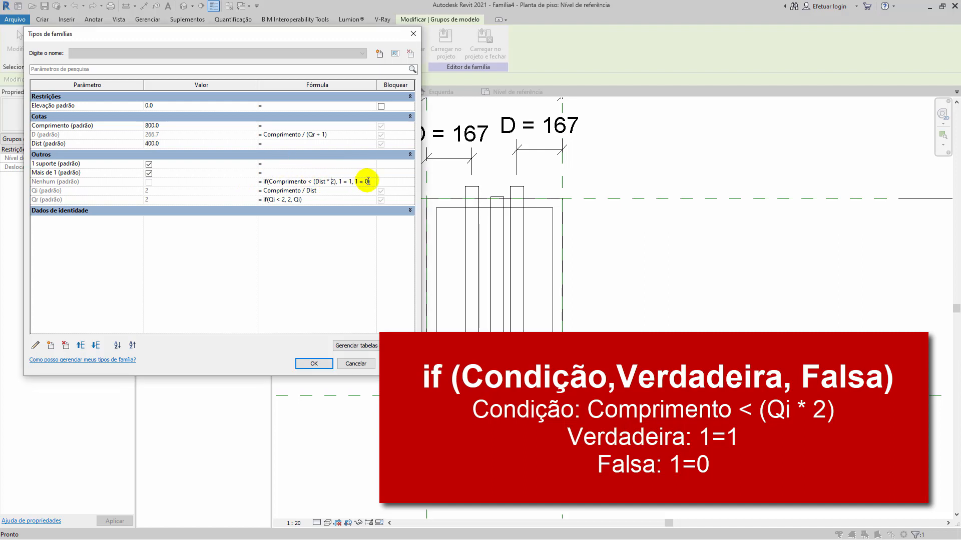
{"action": "left_click_drag", "start_coordinate": [373, 182], "coordinate": [250, 184]}
{"action": "key", "text": "ctrl+c"}
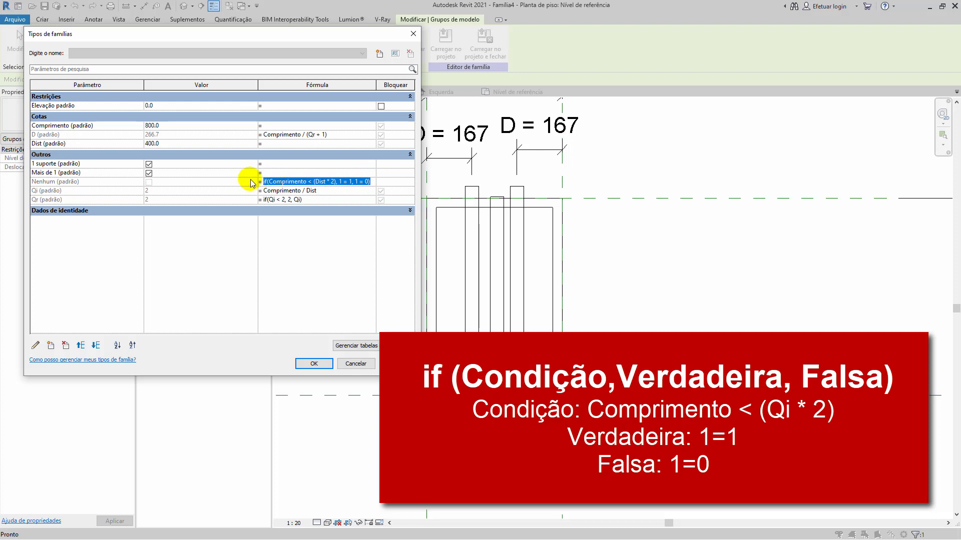
{"action": "left_click", "coordinate": [311, 163]}
{"action": "key", "text": "ctrl+v"}
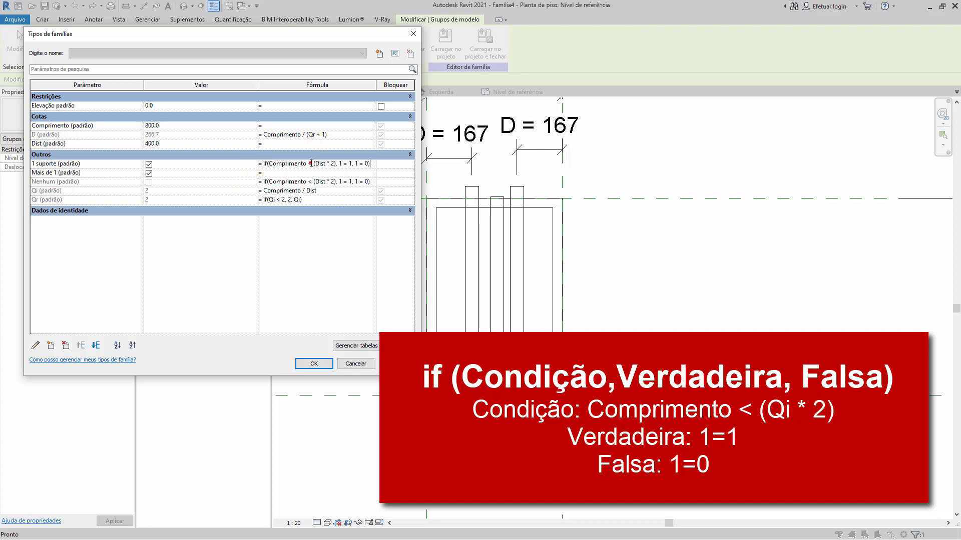
Change the Dist multiplier in the "1 suporte" formula to 3 and test its limit by setting Comprimento first to 1199 and finally to 1200
{"action": "type", "text": "3"}
{"action": "left_click", "coordinate": [328, 171]}
{"action": "left_click", "coordinate": [163, 126]}
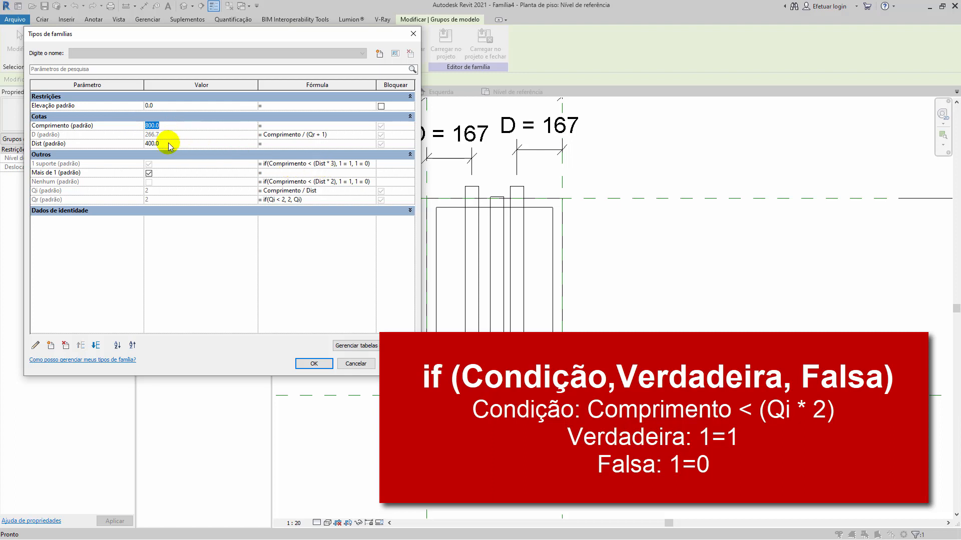
{"action": "left_click", "coordinate": [149, 172]}
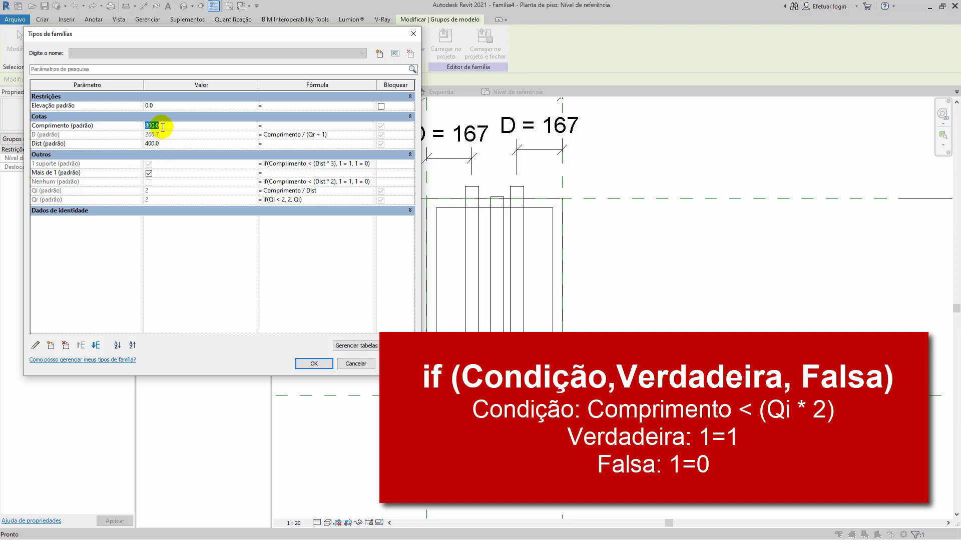
{"action": "type", "text": "1199"}
{"action": "key", "text": "Tab"}
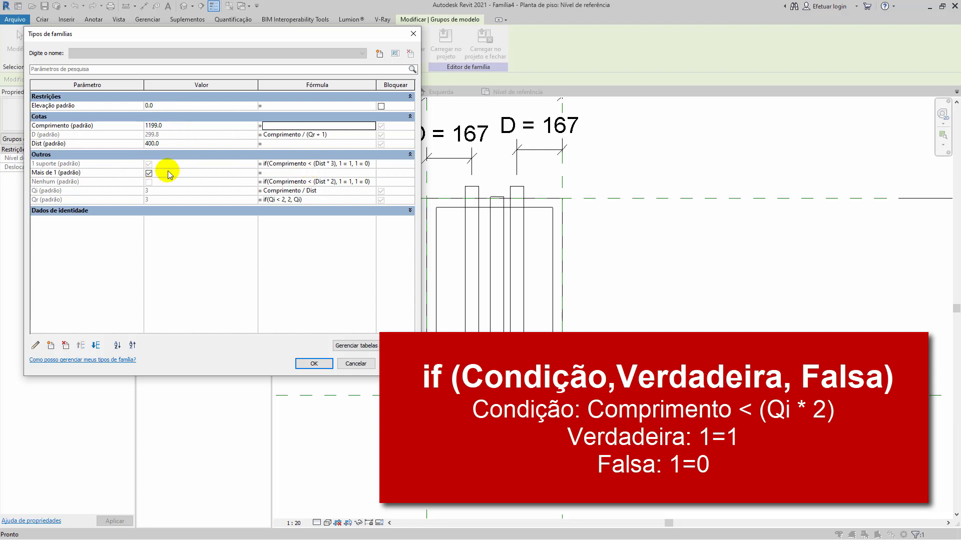
{"action": "left_click", "coordinate": [169, 125]}
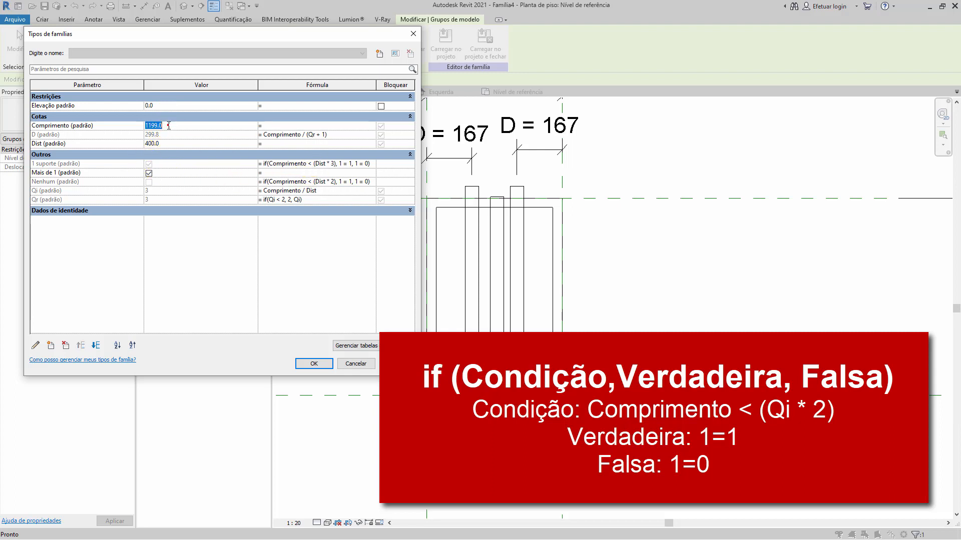
{"action": "type", "text": "1200"}
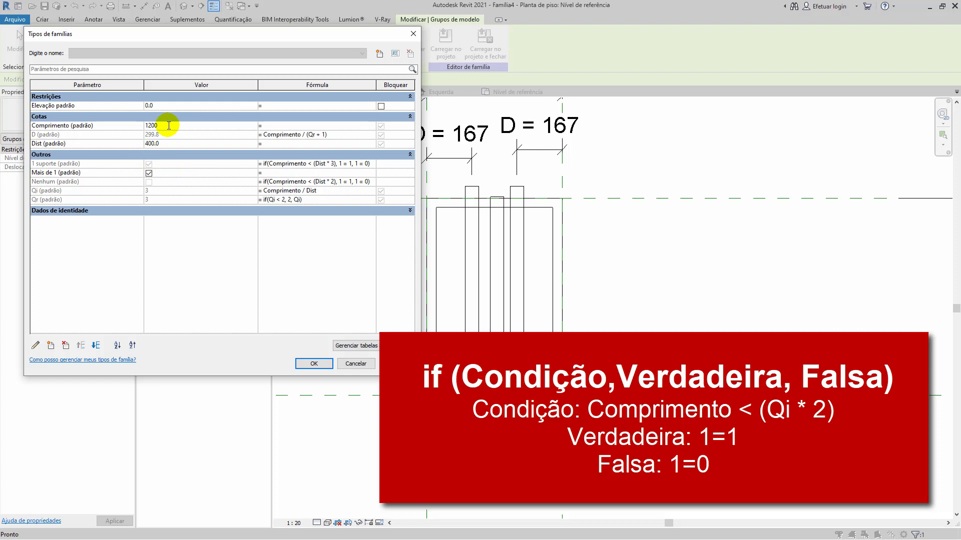
{"action": "left_click", "coordinate": [177, 136]}
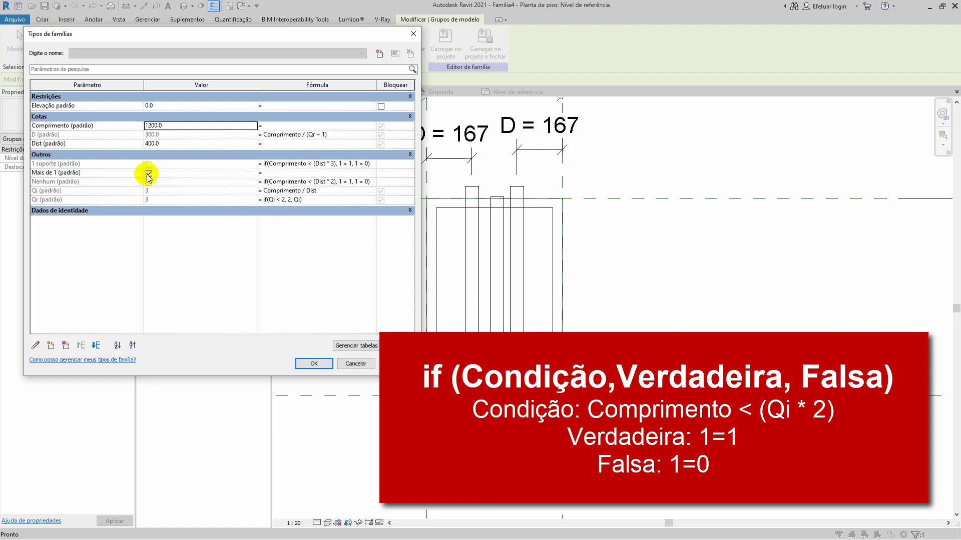
Give the "Mais de 1" parameter the formula not([1 suporte])
{"action": "left_click", "coordinate": [272, 174]}
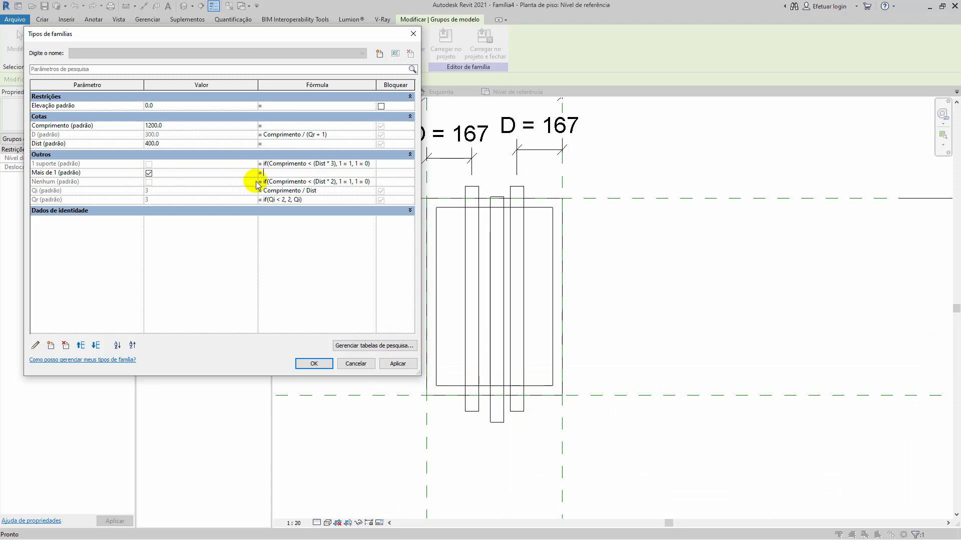
{"action": "type", "text": "not((1 suporte"}
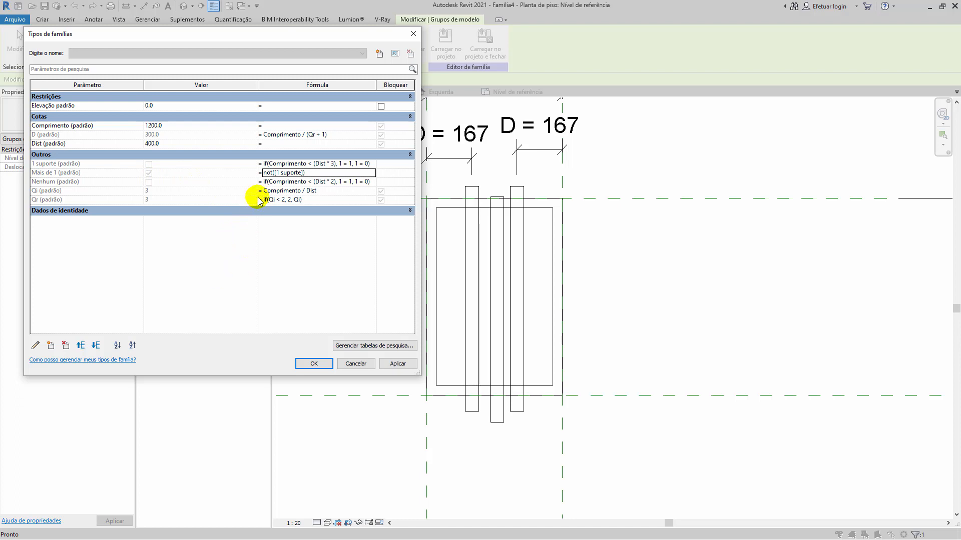
{"action": "left_click", "coordinate": [185, 126]}
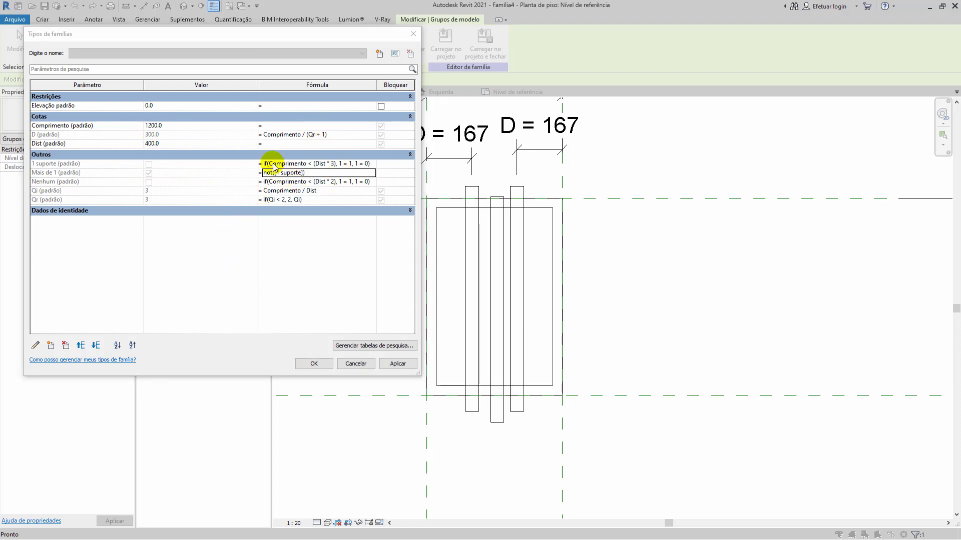
{"action": "left_click", "coordinate": [280, 190]}
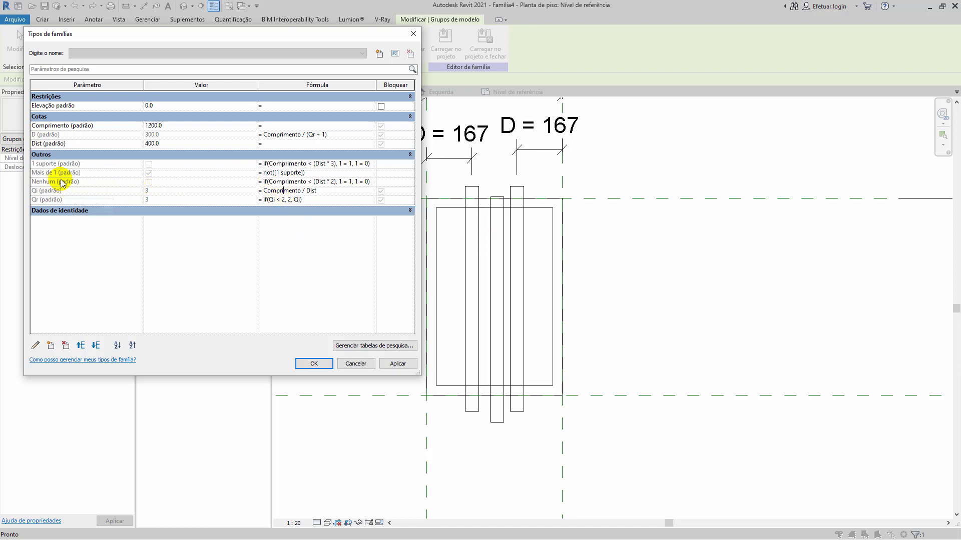
Test the three Yes/No conditions with a short length by setting Comprimento to 600
{"action": "left_click", "coordinate": [171, 126]}
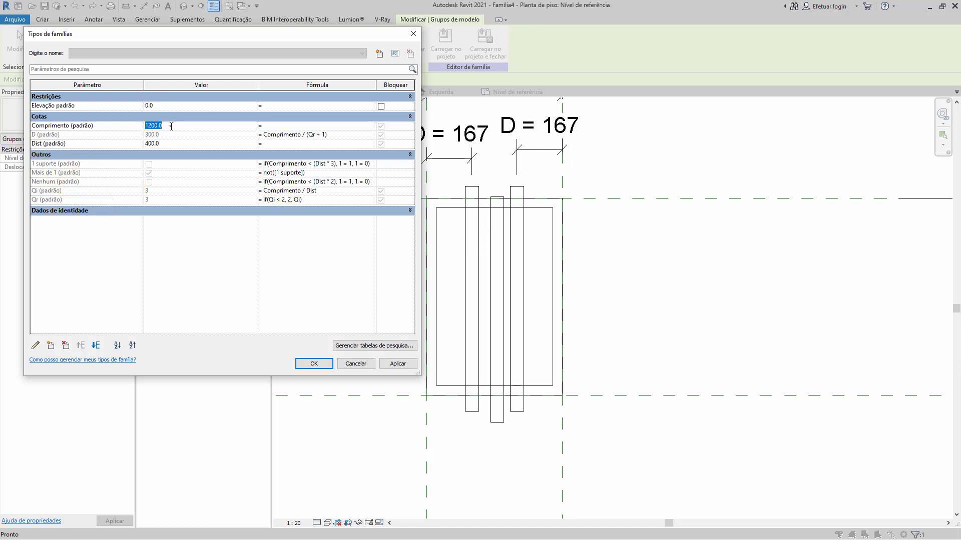
{"action": "type", "text": "60"}
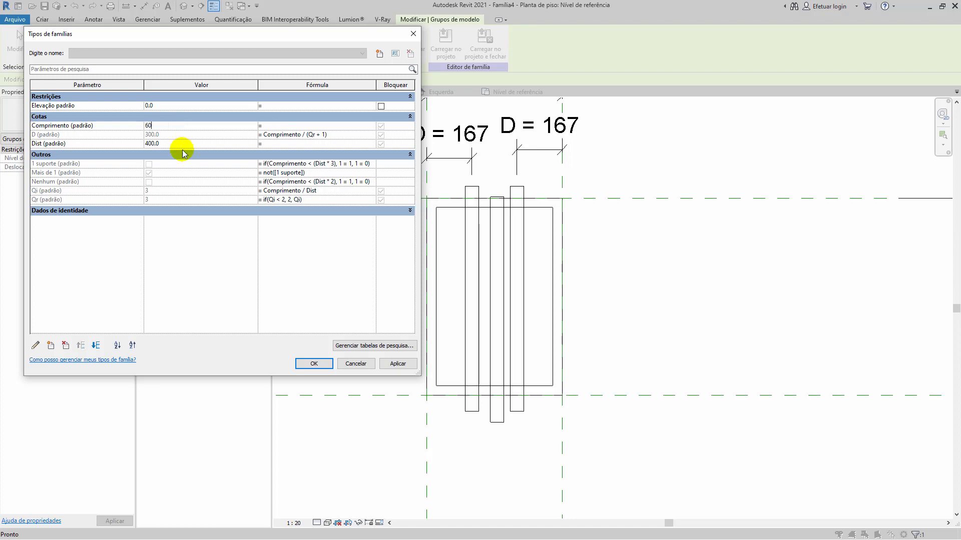
{"action": "type", "text": "0"}
{"action": "left_click", "coordinate": [182, 145]}
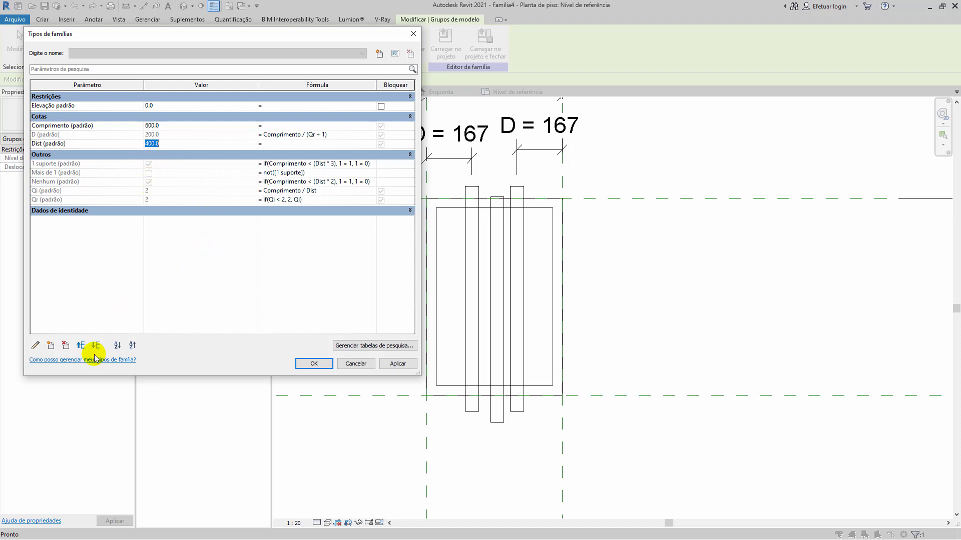
Create an instance family parameter named Mostrar1 of type Sim/Não
{"action": "left_click", "coordinate": [50, 345]}
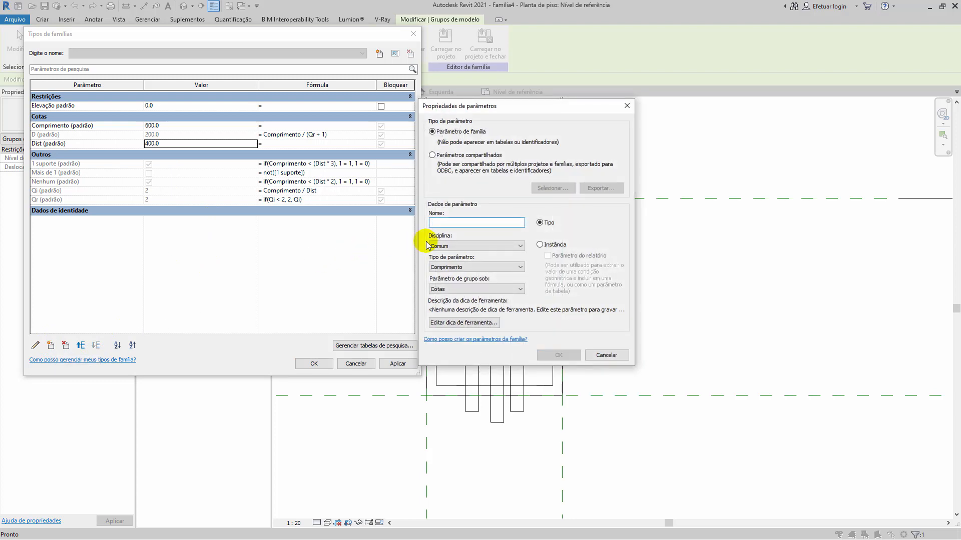
{"action": "type", "text": "Mostrar 1"}
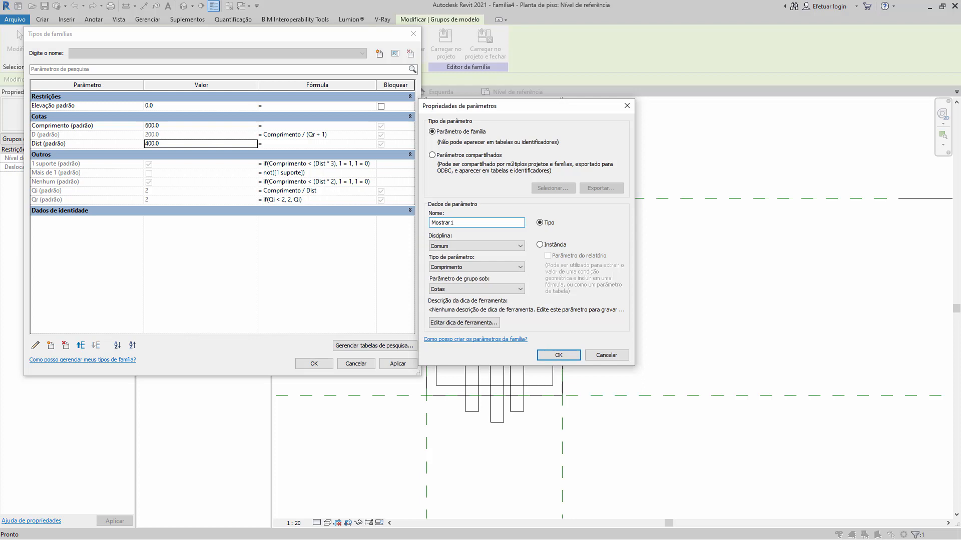
{"action": "left_click", "coordinate": [453, 268]}
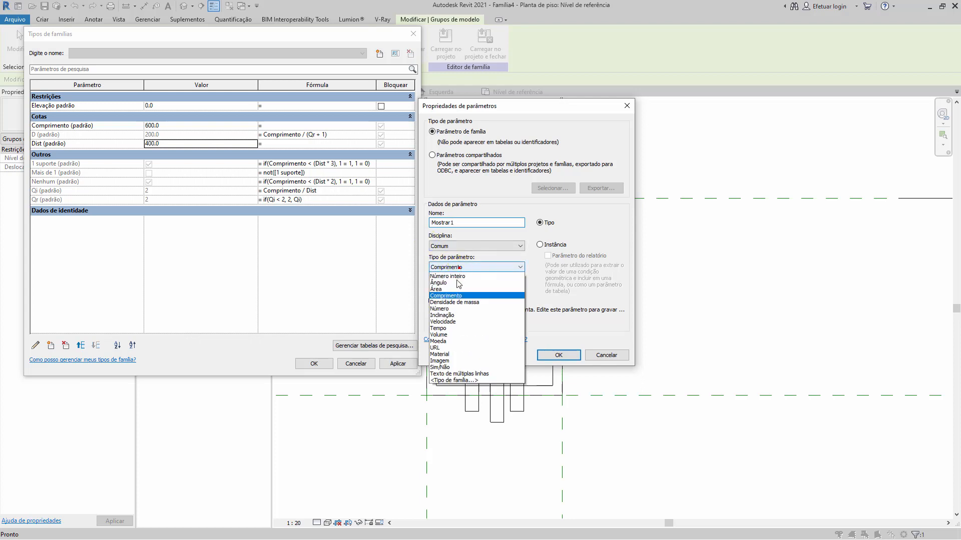
{"action": "left_click", "coordinate": [456, 373]}
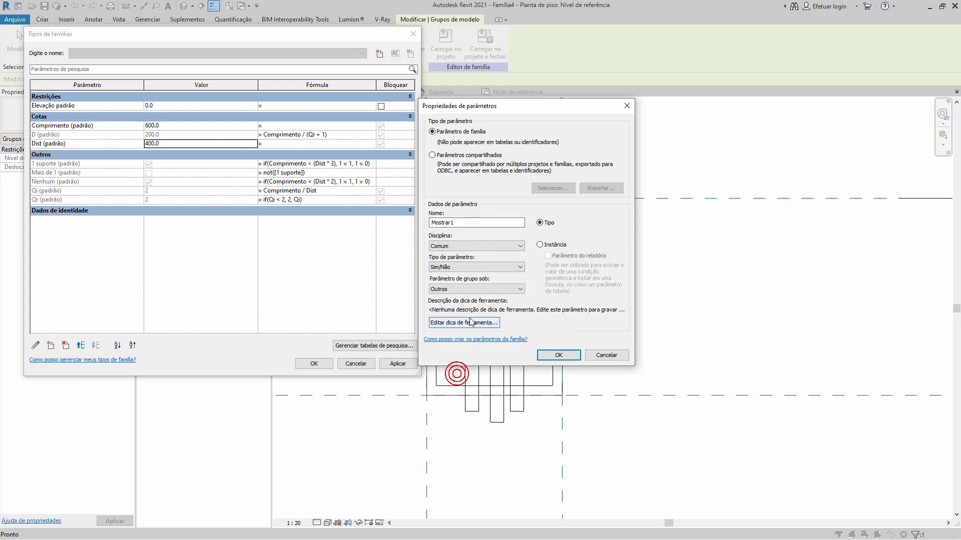
{"action": "left_click", "coordinate": [540, 245]}
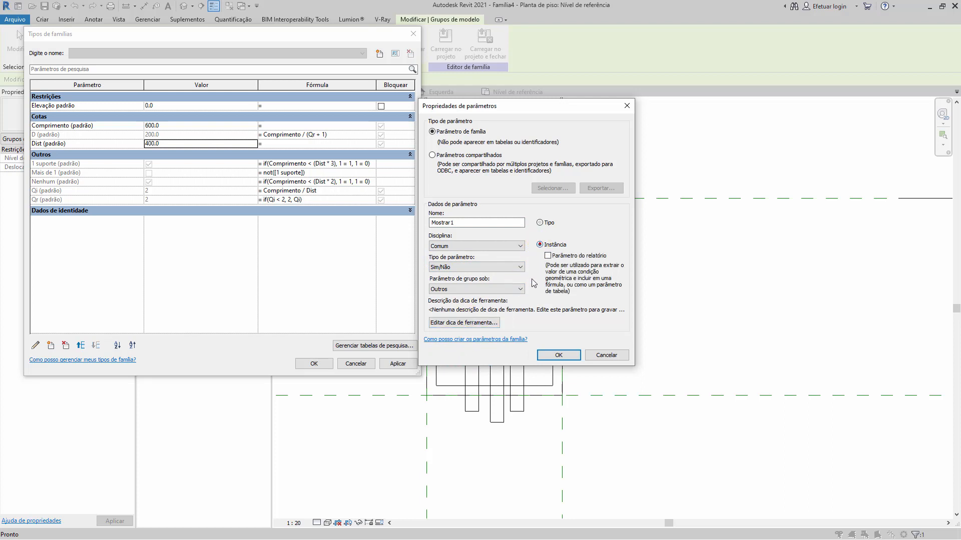
{"action": "left_click", "coordinate": [558, 355]}
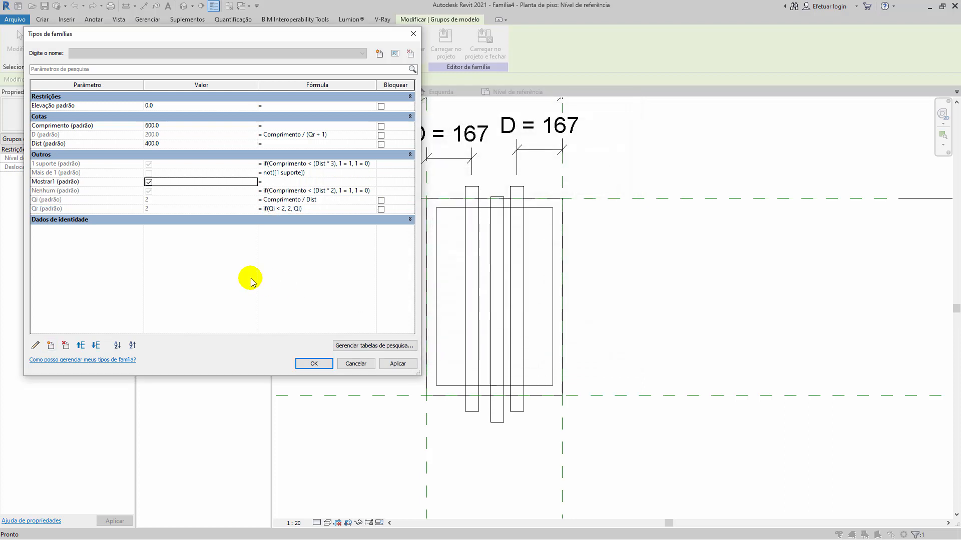
Add a second Sim/Não family parameter named Mostrar2, also as an instance parameter
{"action": "left_click", "coordinate": [51, 345]}
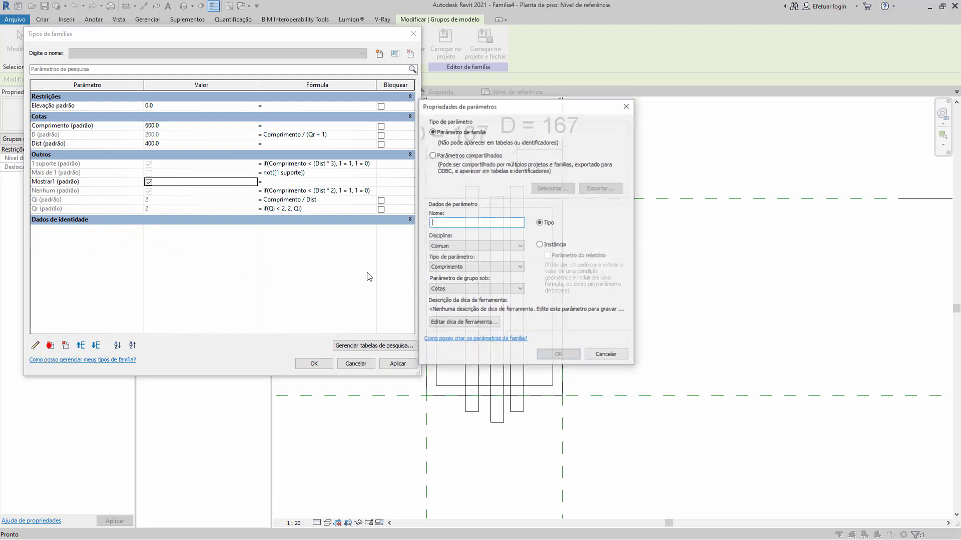
{"action": "type", "text": "Mostrar2"}
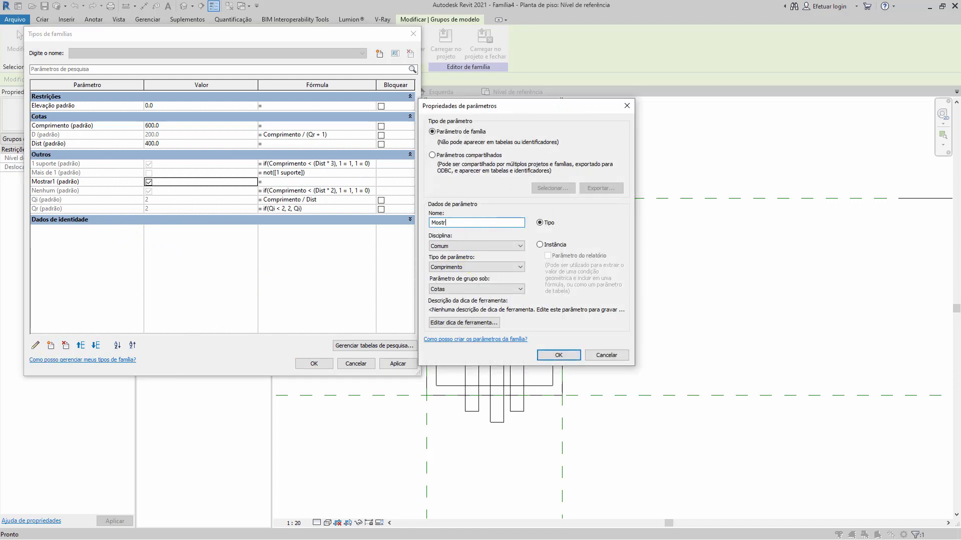
{"action": "left_click", "coordinate": [539, 244]}
{"action": "left_click", "coordinate": [488, 265]}
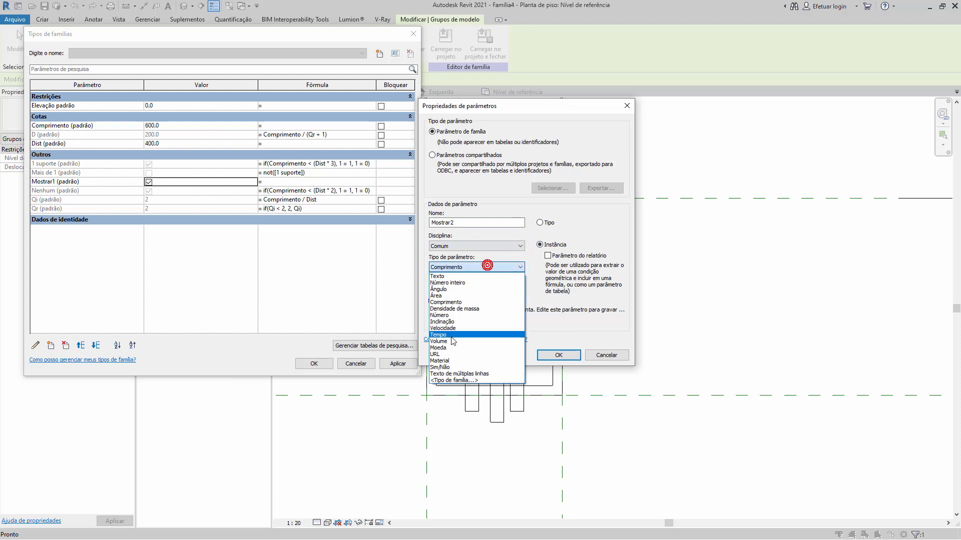
{"action": "left_click", "coordinate": [440, 367]}
{"action": "left_click", "coordinate": [556, 355]}
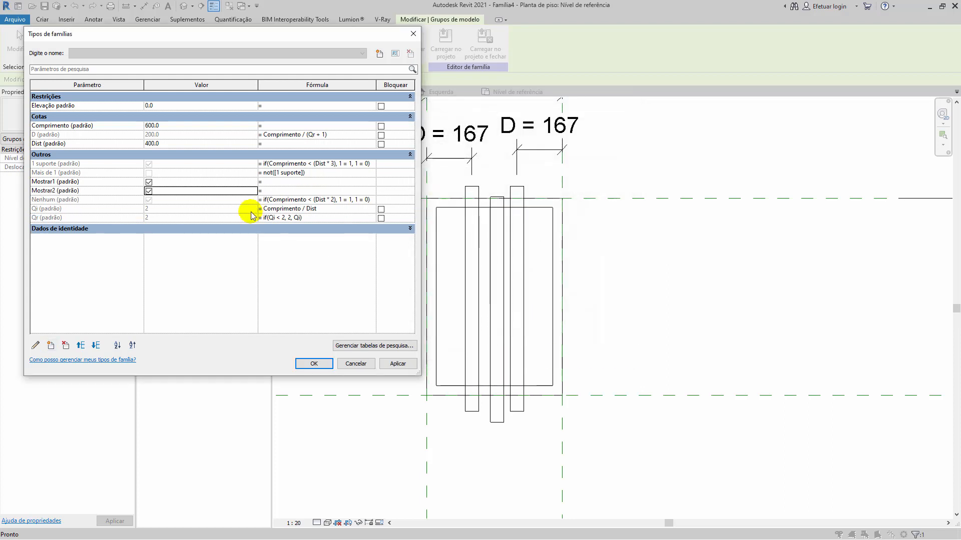
Reorder the parameter list so that Nenhum sits directly above Mostrar1
{"action": "left_click", "coordinate": [85, 199]}
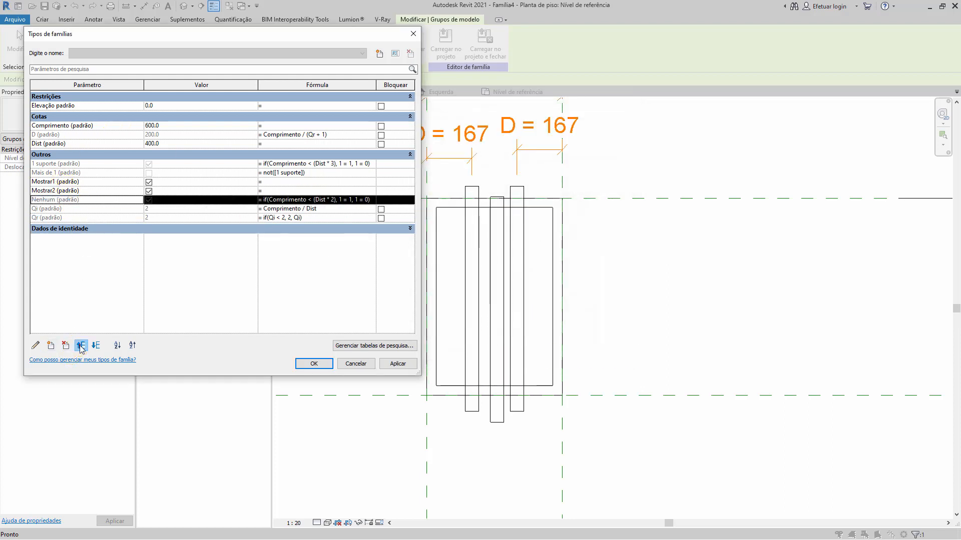
{"action": "left_click", "coordinate": [80, 345]}
{"action": "left_click", "coordinate": [80, 345]}
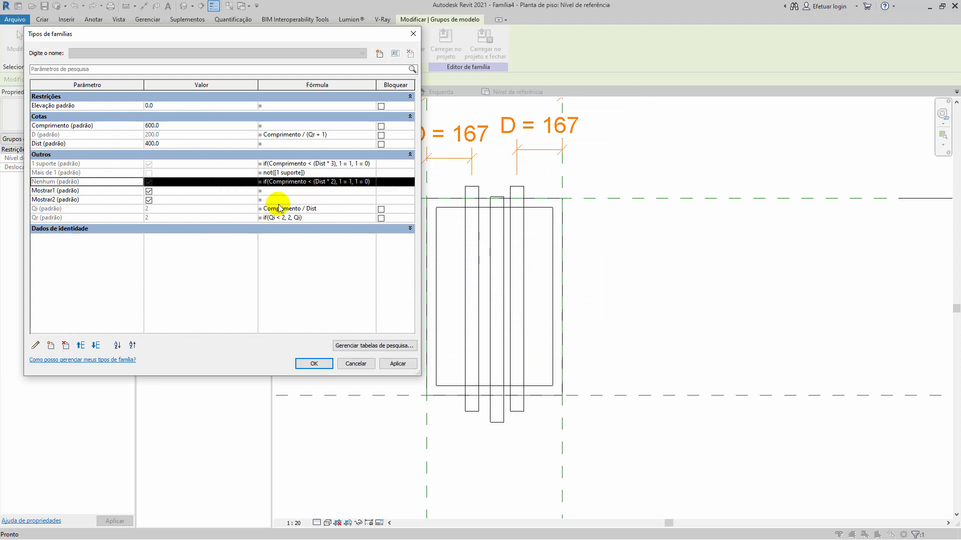
Set Comprimento to 800 to check the conditions for a single support
{"action": "left_click", "coordinate": [284, 191]}
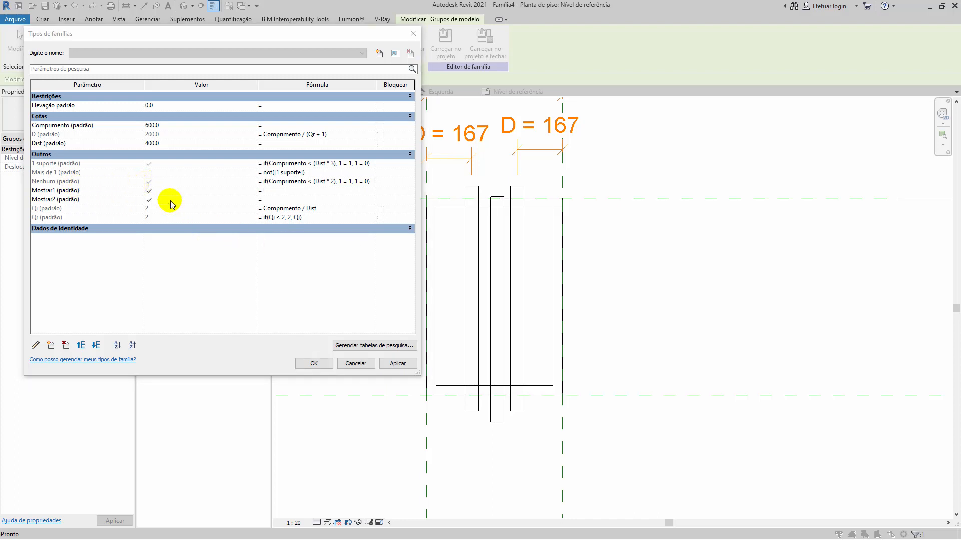
{"action": "left_click", "coordinate": [169, 126]}
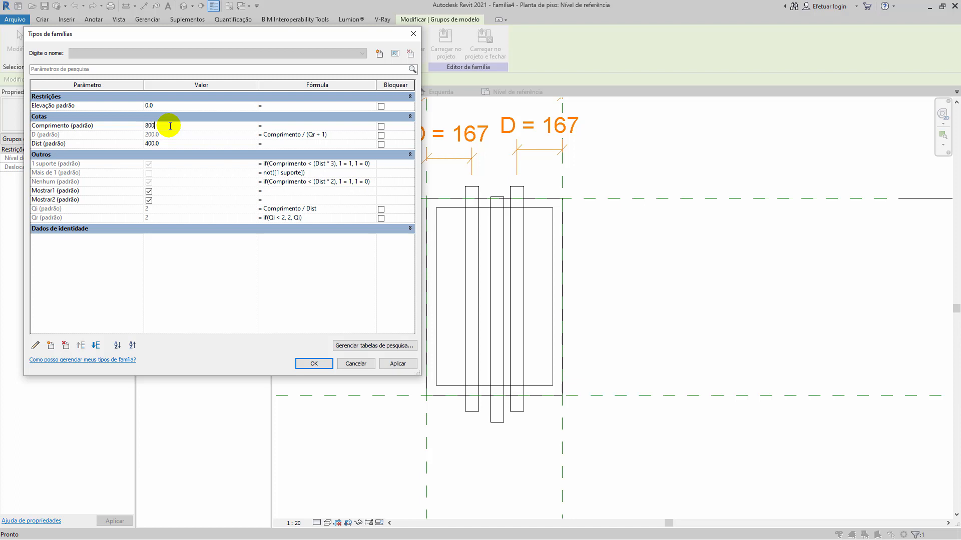
{"action": "key", "text": "Tab"}
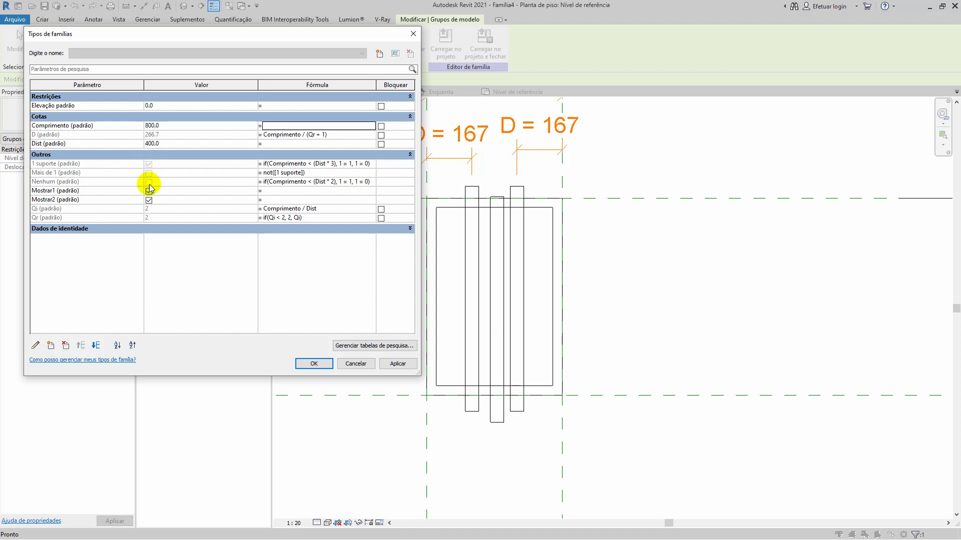
Try to give Mostrar1 the formula if(1 suporte, not(Nenhum))
{"action": "left_click", "coordinate": [273, 192]}
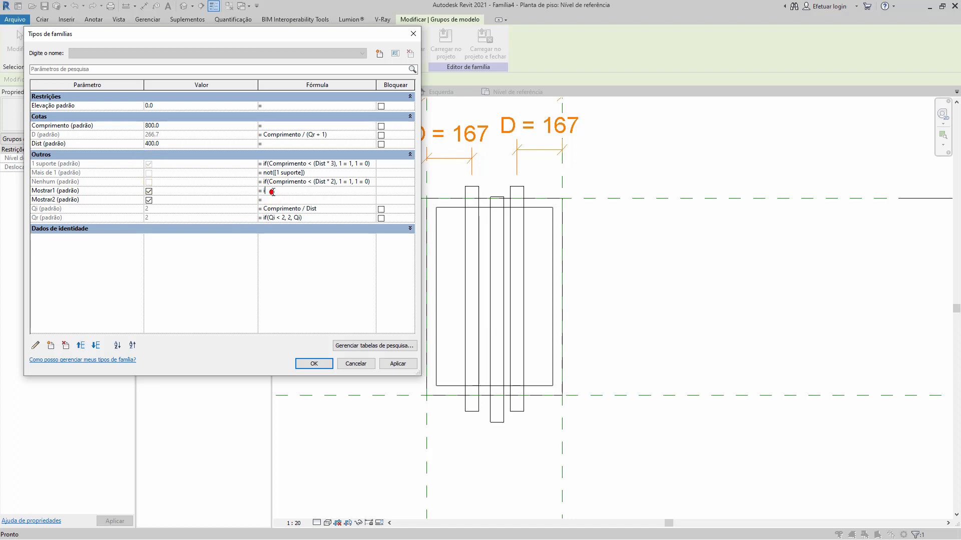
{"action": "type", "text": "if(1 suporte, not(Nenhum"}
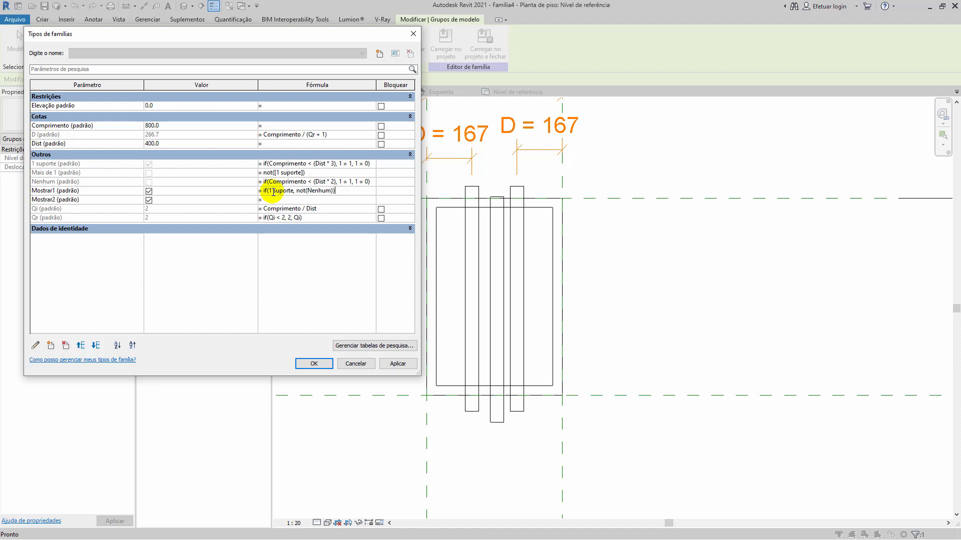
{"action": "key", "text": "Return"}
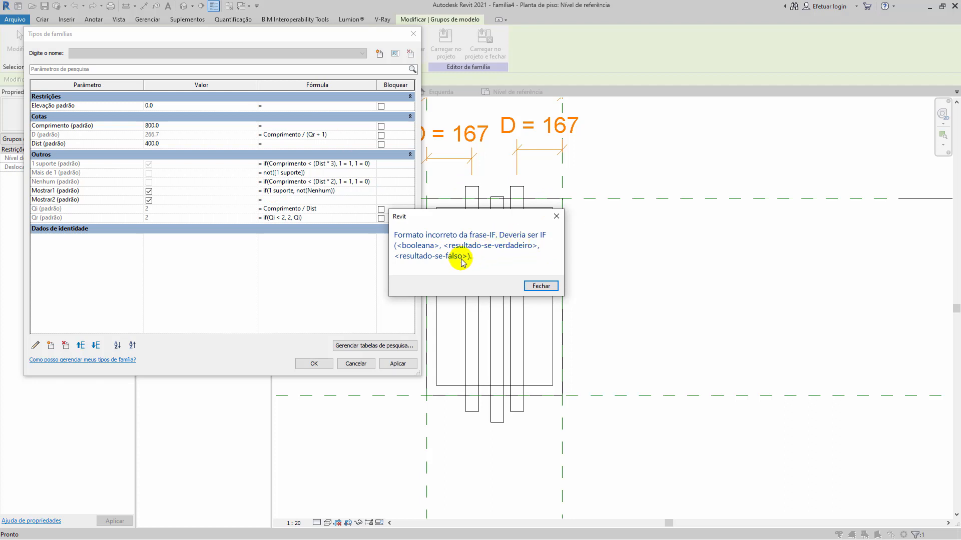
{"action": "left_click", "coordinate": [537, 286]}
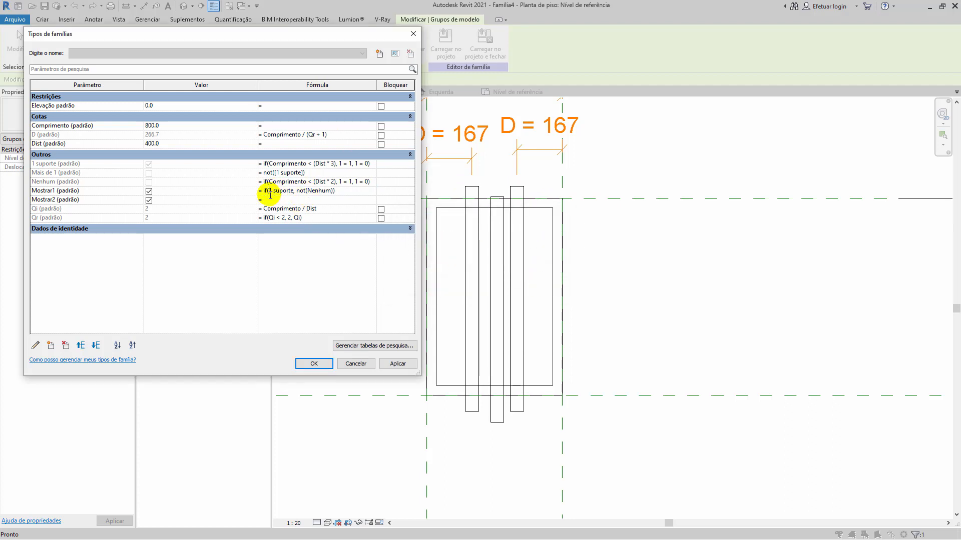
Complete Mostrar1's formula so it reads if(and(1 suporte, not(Nenhum)), 1=1, 1=0)
{"action": "type", "text": "and("}
{"action": "type", "text": ")"}
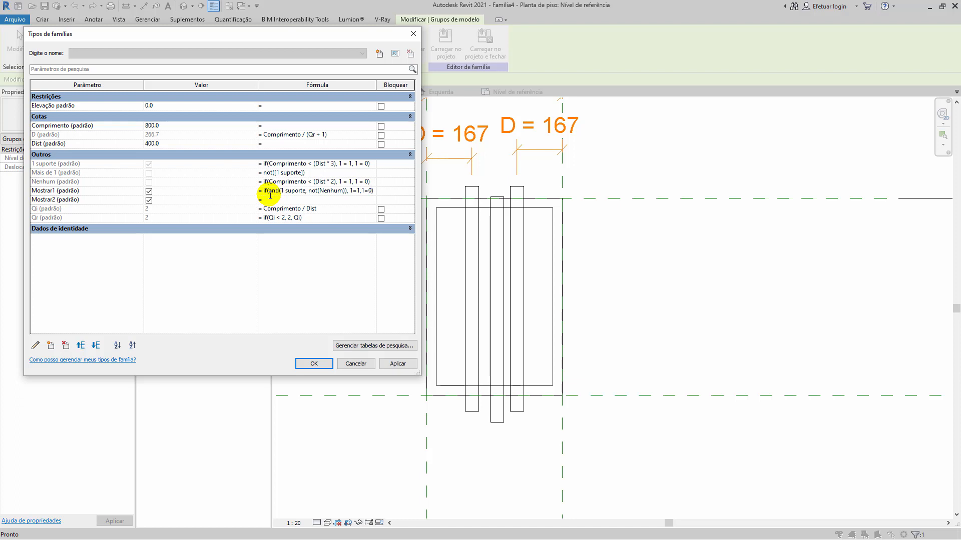
{"action": "key", "text": "Return"}
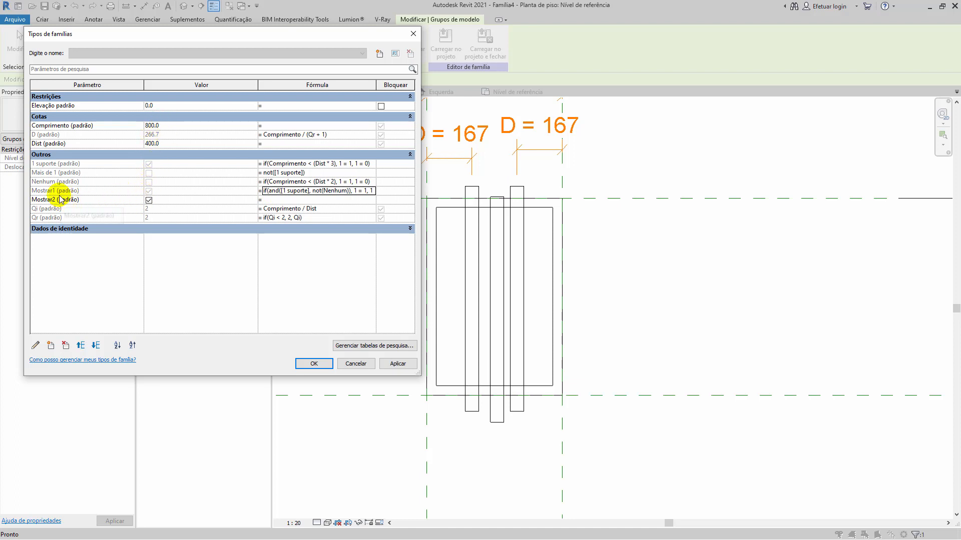
Set Comprimento to 799 to check the condition for no supports
{"action": "left_click", "coordinate": [161, 126]}
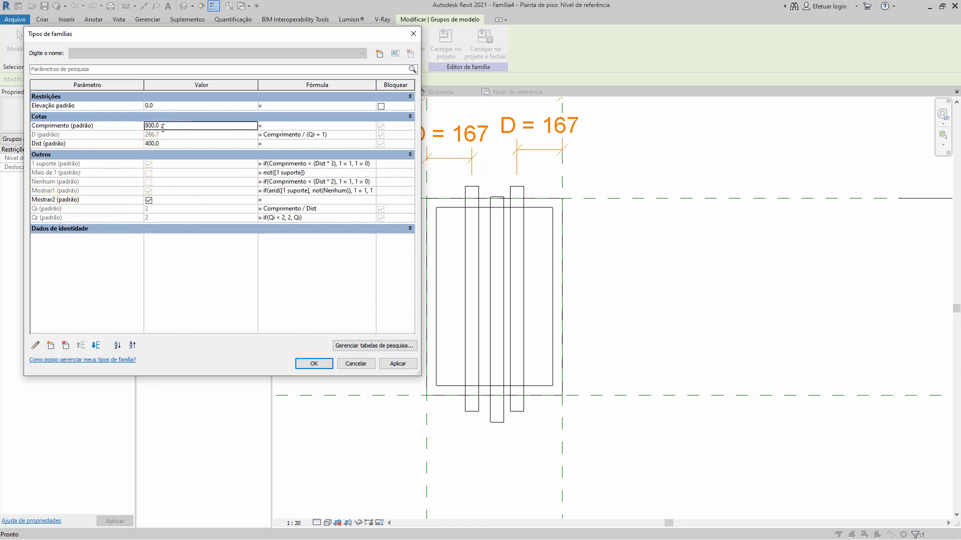
{"action": "left_click_drag", "start_coordinate": [161, 126], "coordinate": [141, 126]}
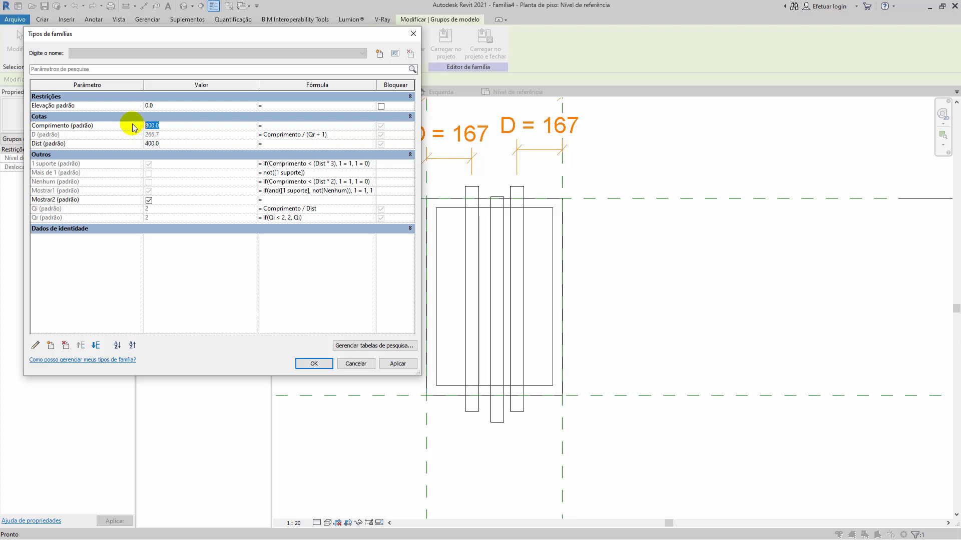
{"action": "type", "text": "799"}
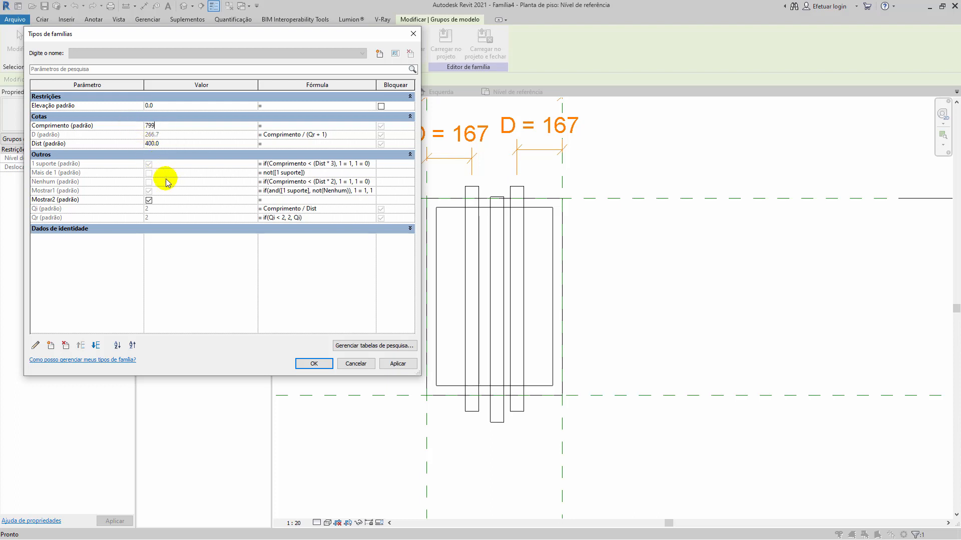
{"action": "key", "text": "Return"}
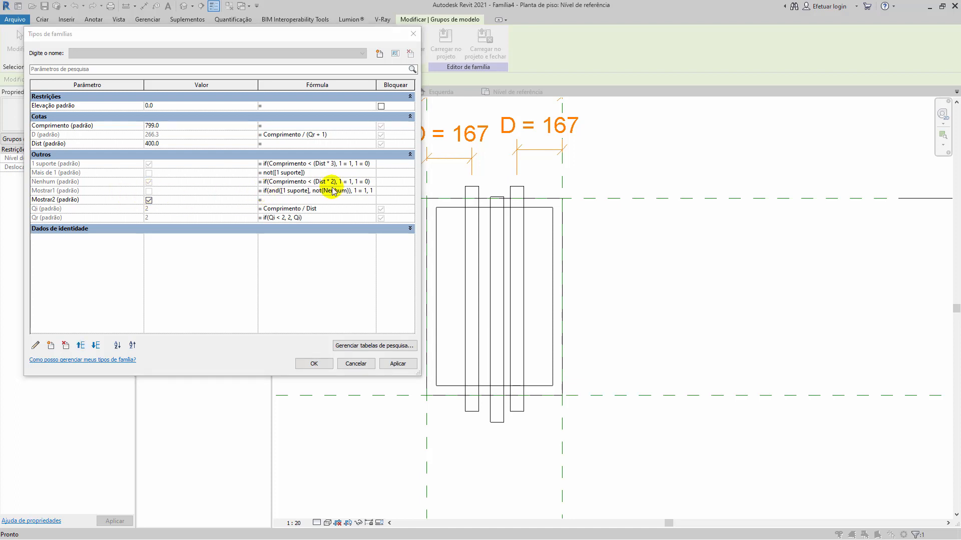
Give Mostrar2 the formula if(and(Mais de 1, not(Nenhum)), 1 = 1, 1 = 0), based on Mostrar1's formula
{"action": "left_click_drag", "start_coordinate": [422, 162], "coordinate": [530, 161]}
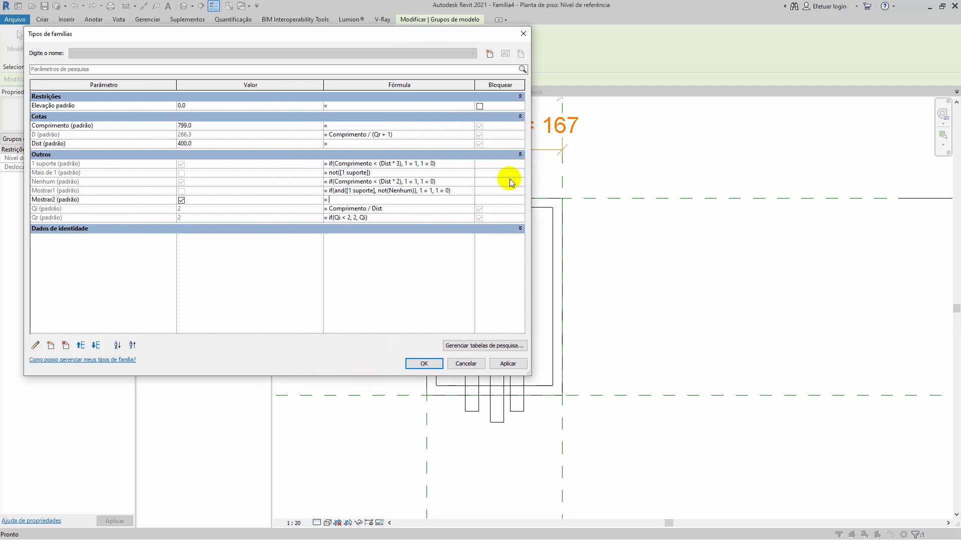
{"action": "left_click", "coordinate": [456, 191]}
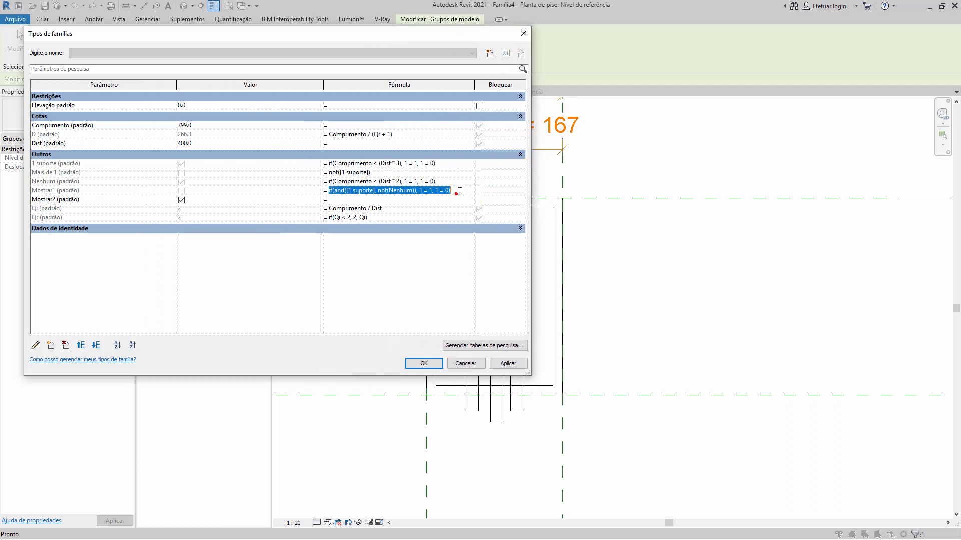
{"action": "key", "text": "ctrl+c"}
{"action": "left_click", "coordinate": [439, 200]}
{"action": "key", "text": "ctrl+v"}
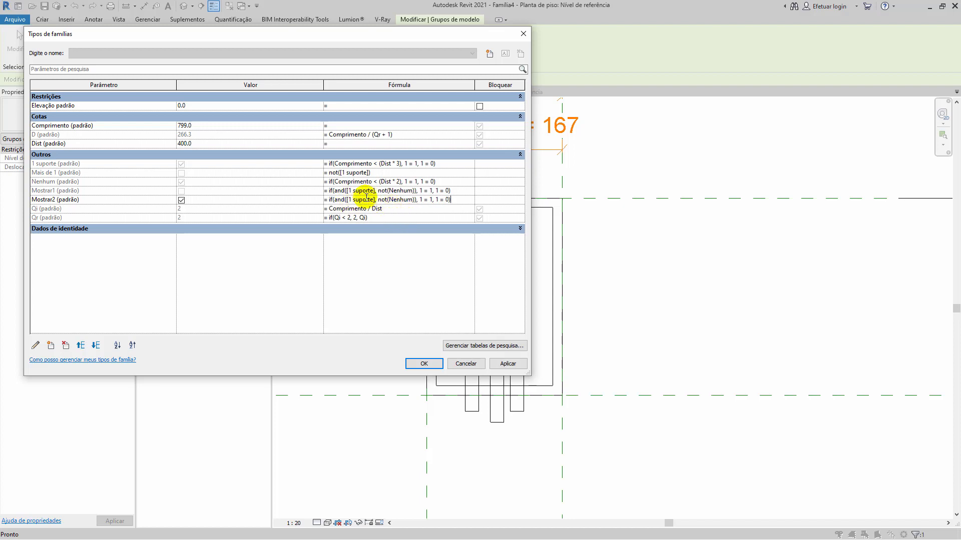
{"action": "left_click_drag", "start_coordinate": [348, 199], "coordinate": [373, 197]}
{"action": "type", "text": "Mais de 1"}
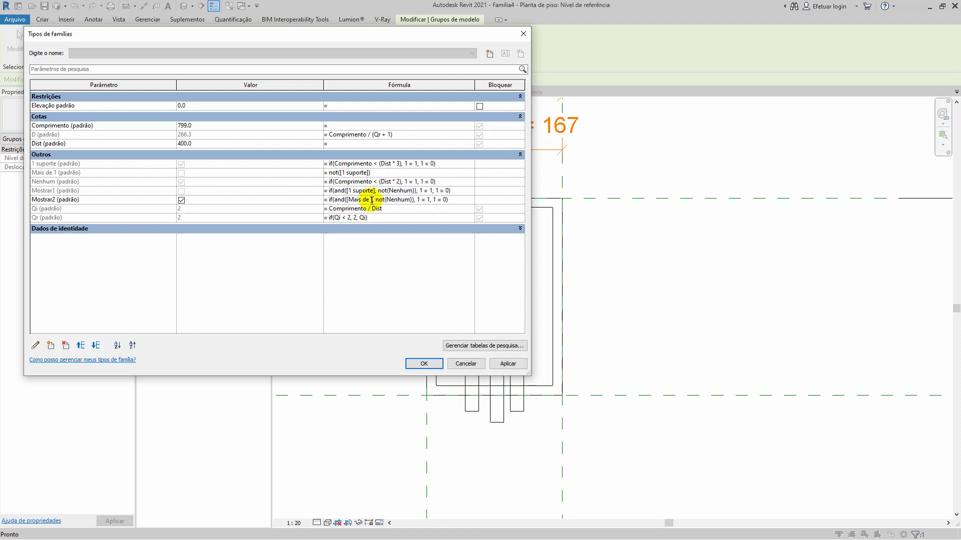
{"action": "type", "text": "]"}
{"action": "left_click", "coordinate": [361, 209]}
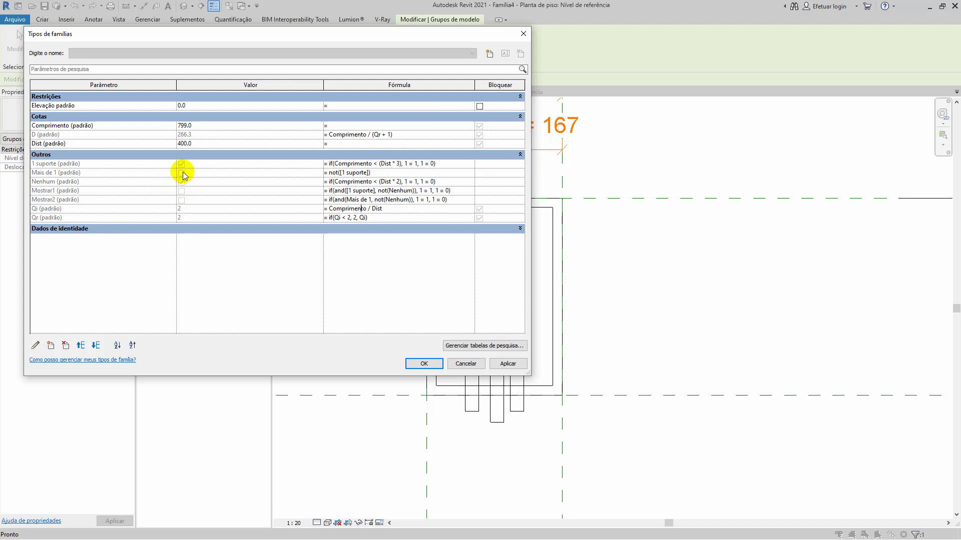
Test the visibility conditions by setting Comprimento to 800, 1199 and 1200 in turn
{"action": "left_click", "coordinate": [196, 125]}
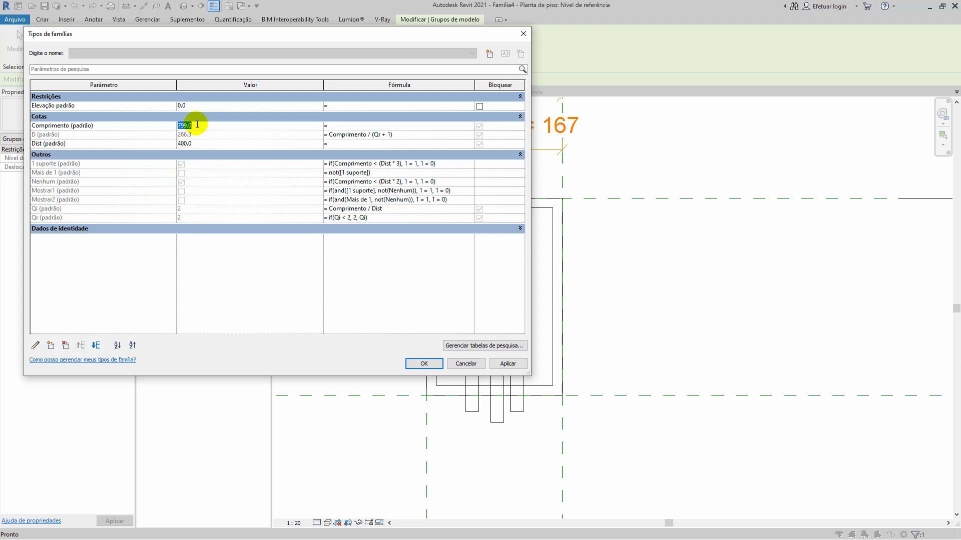
{"action": "type", "text": "800"}
{"action": "left_click", "coordinate": [216, 135]}
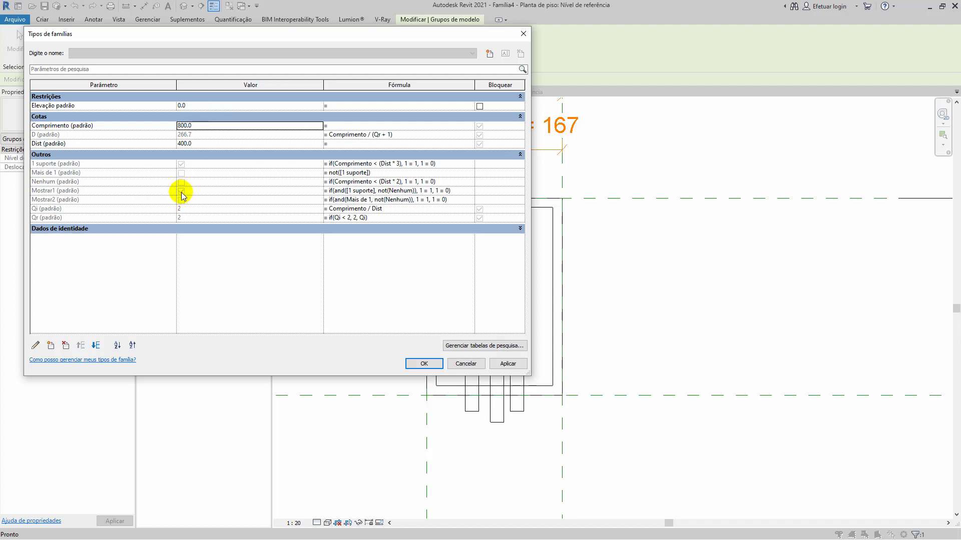
{"action": "left_click", "coordinate": [201, 126]}
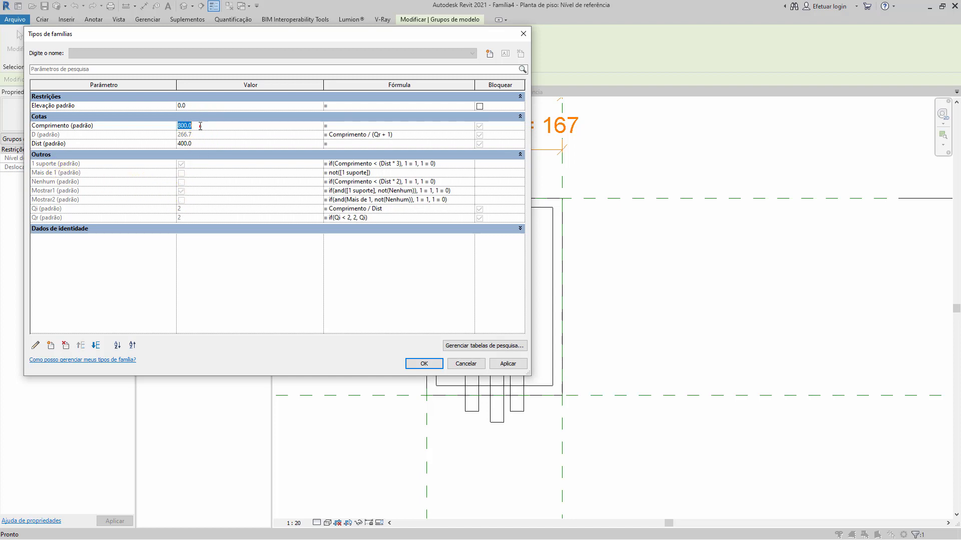
{"action": "type", "text": "1199"}
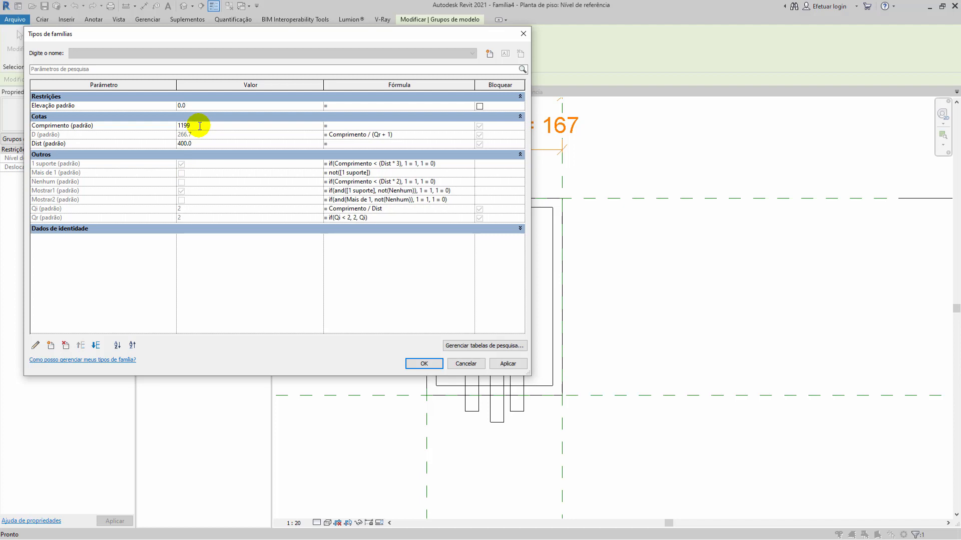
{"action": "key", "text": "Return"}
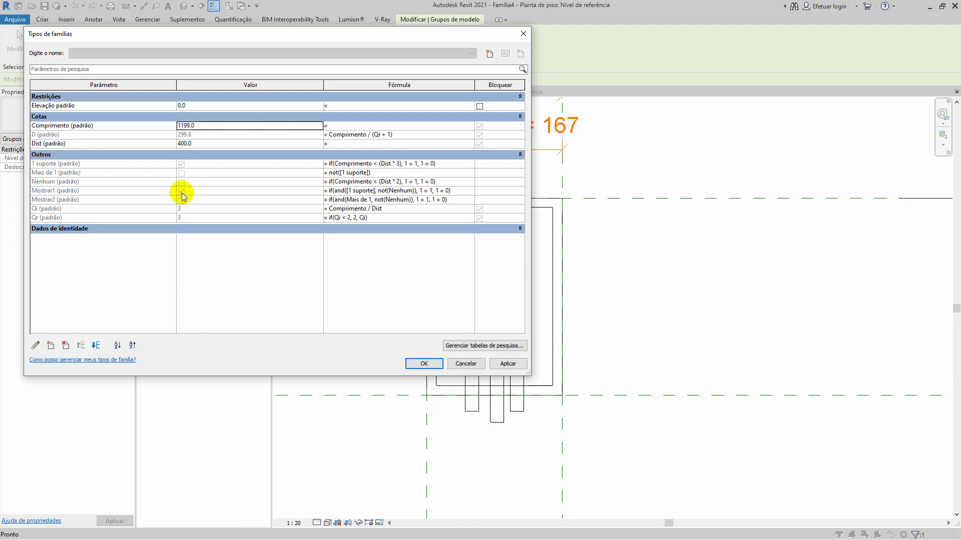
{"action": "left_click", "coordinate": [201, 125]}
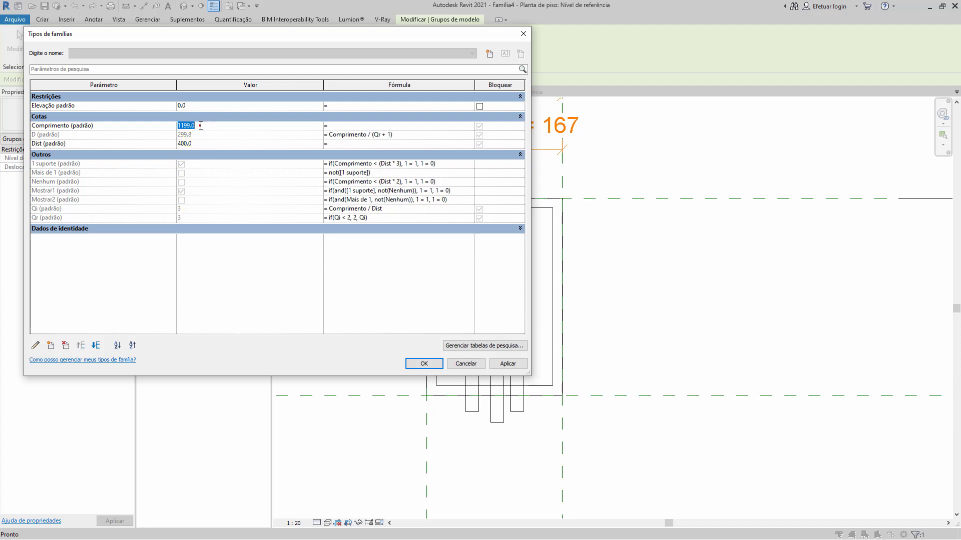
{"action": "type", "text": "1200"}
{"action": "left_click", "coordinate": [198, 125]}
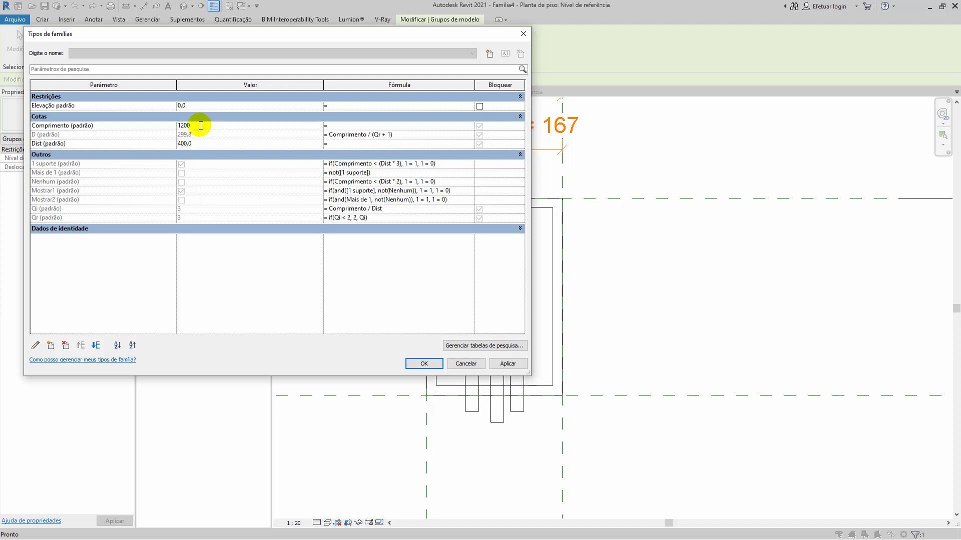
{"action": "key", "text": "Return"}
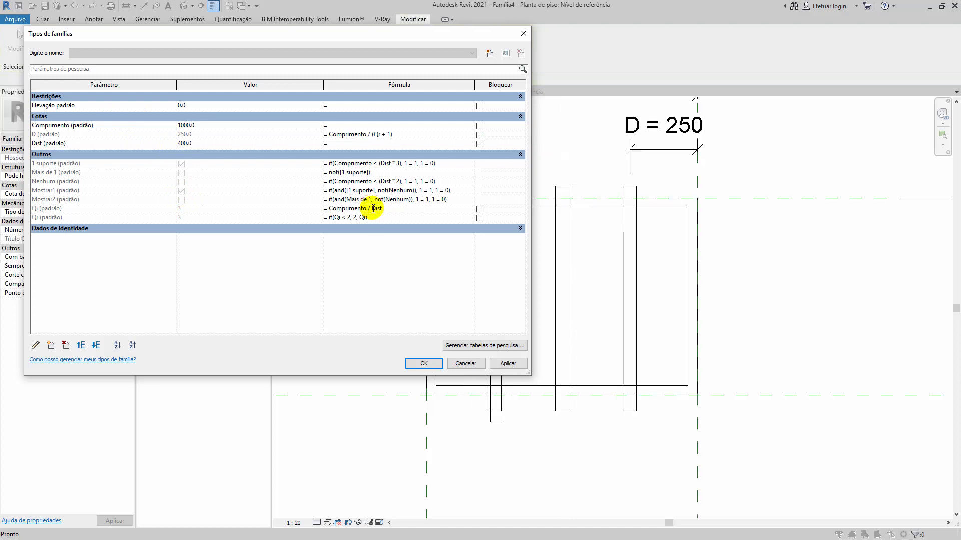
Change Qi's formula to rounddown(Comprimento / Dist) so the support count is rounded down
{"action": "type", "text": "rounddonw("}
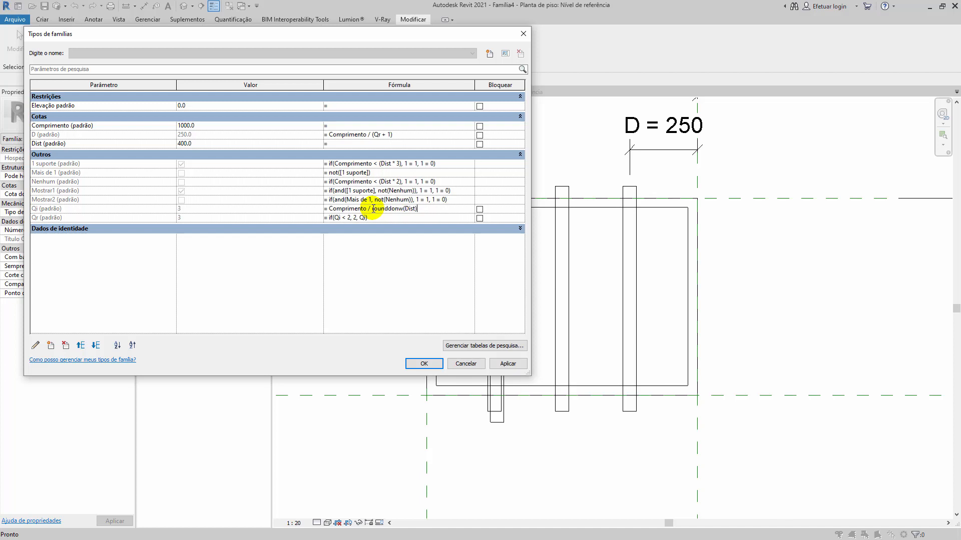
{"action": "key", "text": "Return"}
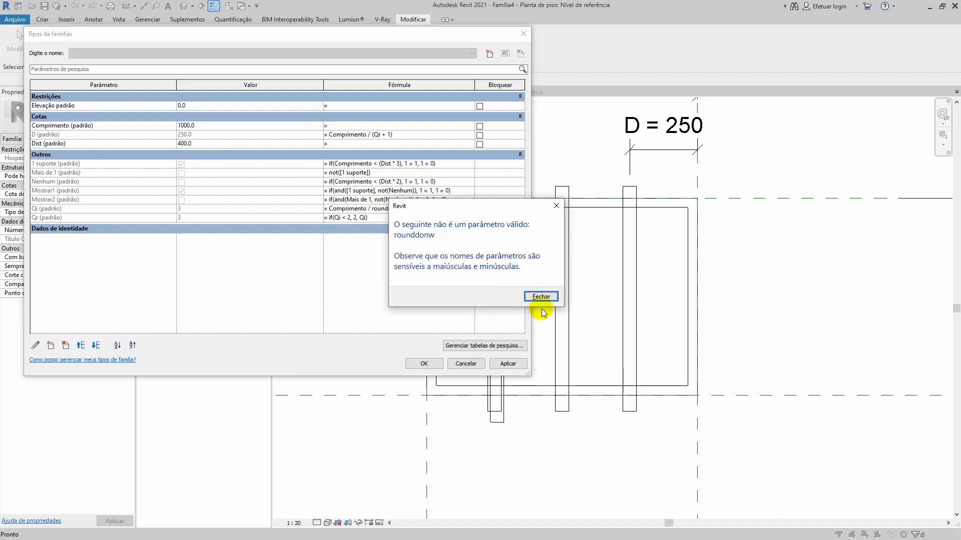
{"action": "left_click", "coordinate": [541, 297]}
{"action": "left_click", "coordinate": [413, 209]}
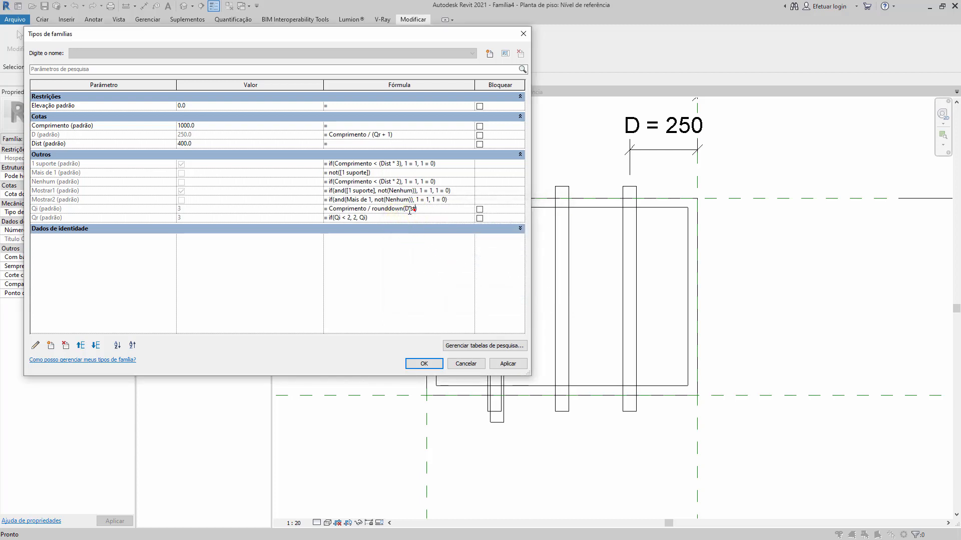
{"action": "left_click_drag", "start_coordinate": [371, 208], "coordinate": [403, 209]}
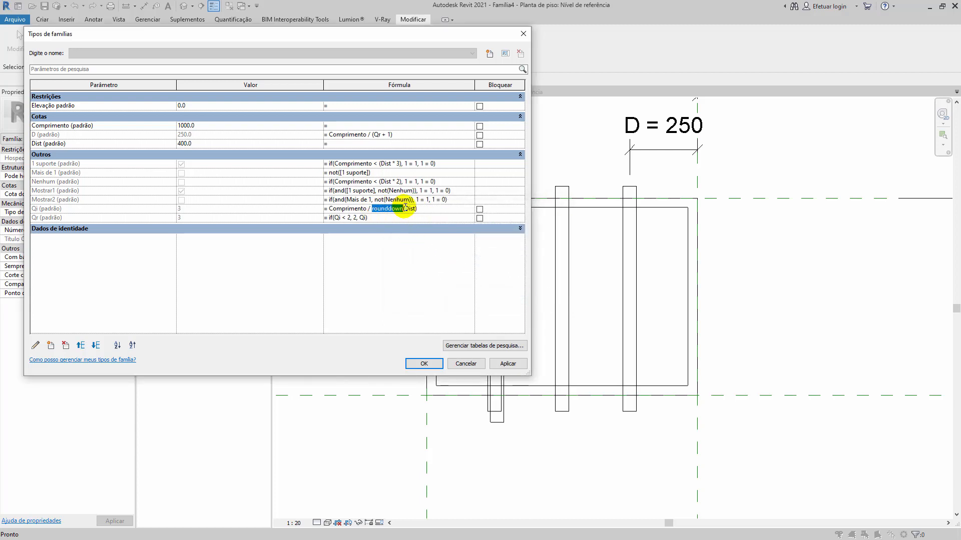
{"action": "key", "text": "Delete"}
{"action": "key", "text": "Delete"}
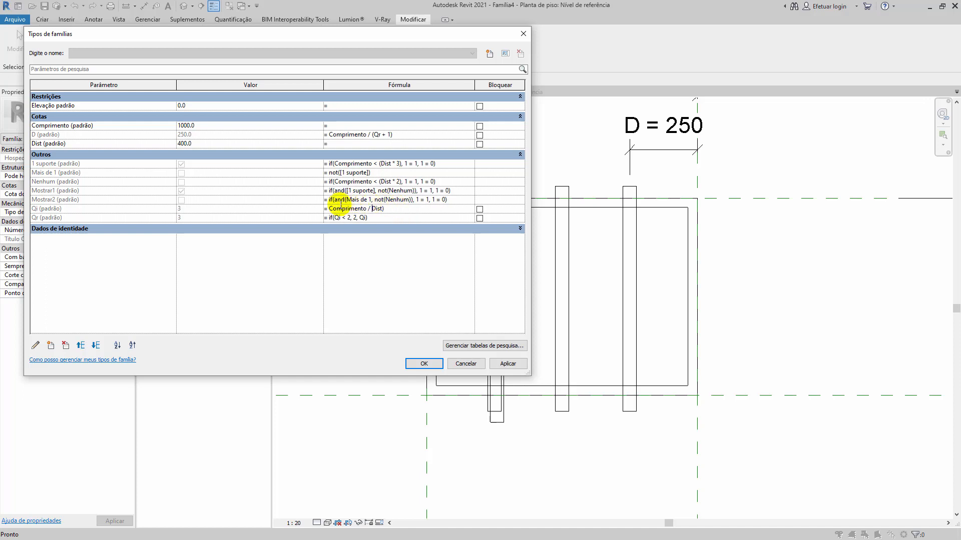
{"action": "left_click", "coordinate": [331, 208]}
{"action": "key", "text": "ctrl+v"}
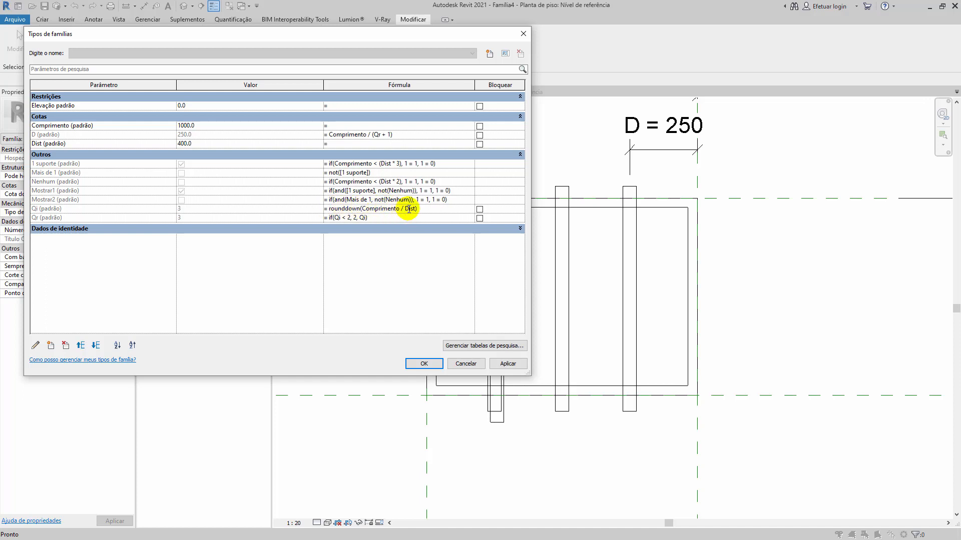
{"action": "left_click", "coordinate": [426, 210]}
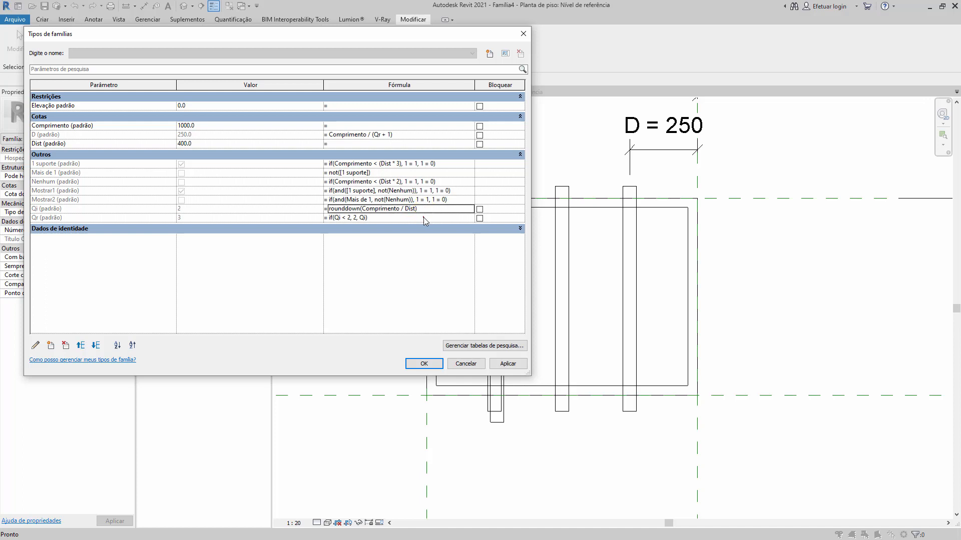
{"action": "left_click", "coordinate": [424, 217]}
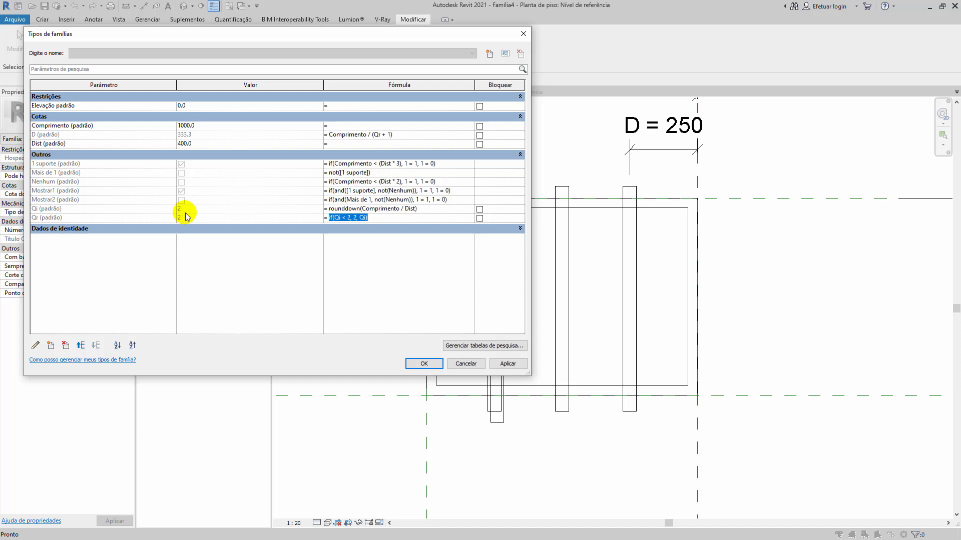
Set Comprimento to 799 and apply the family type changes to the model
{"action": "left_click", "coordinate": [199, 125]}
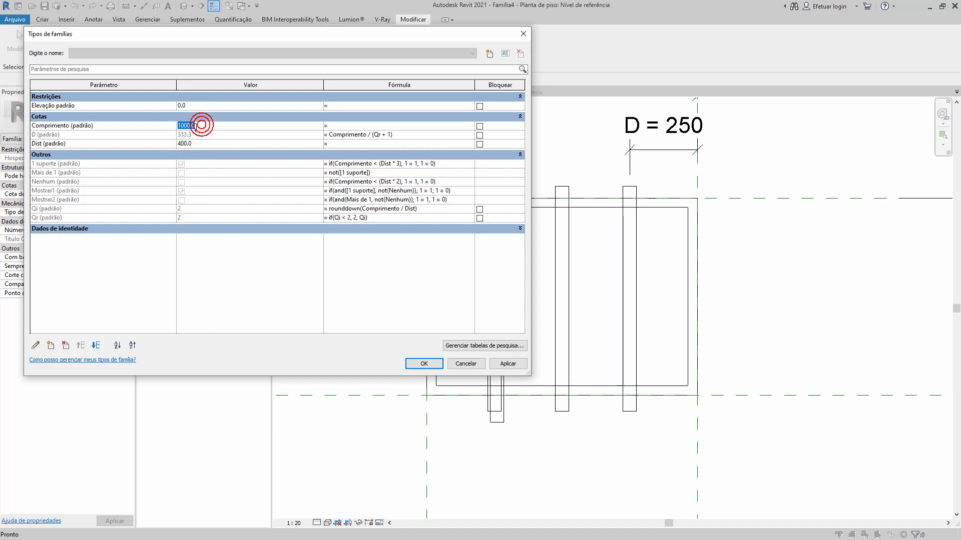
{"action": "type", "text": "799"}
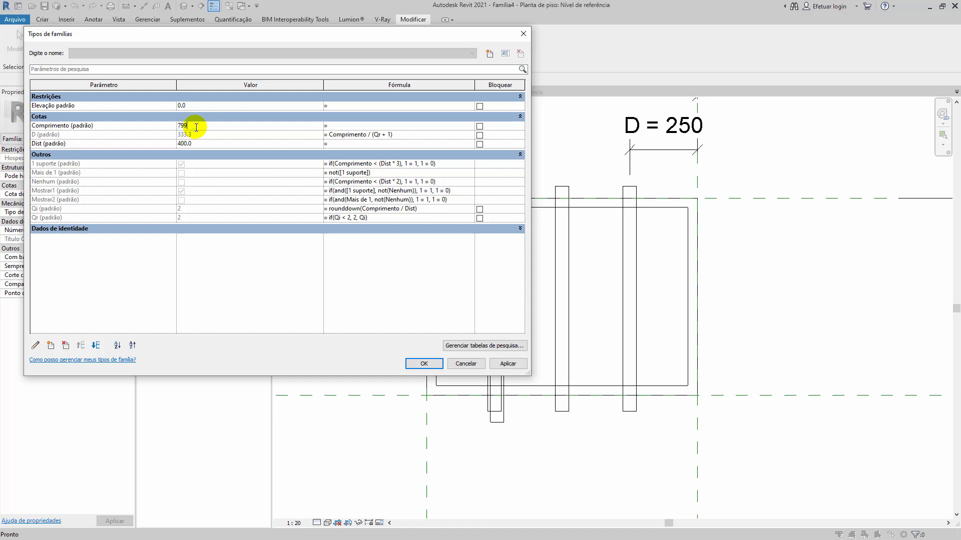
{"action": "key", "text": "Tab"}
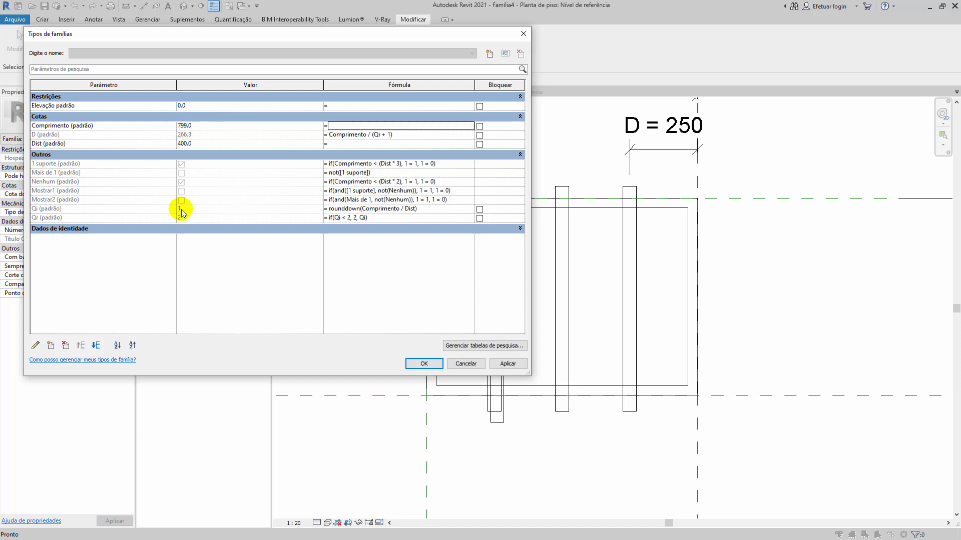
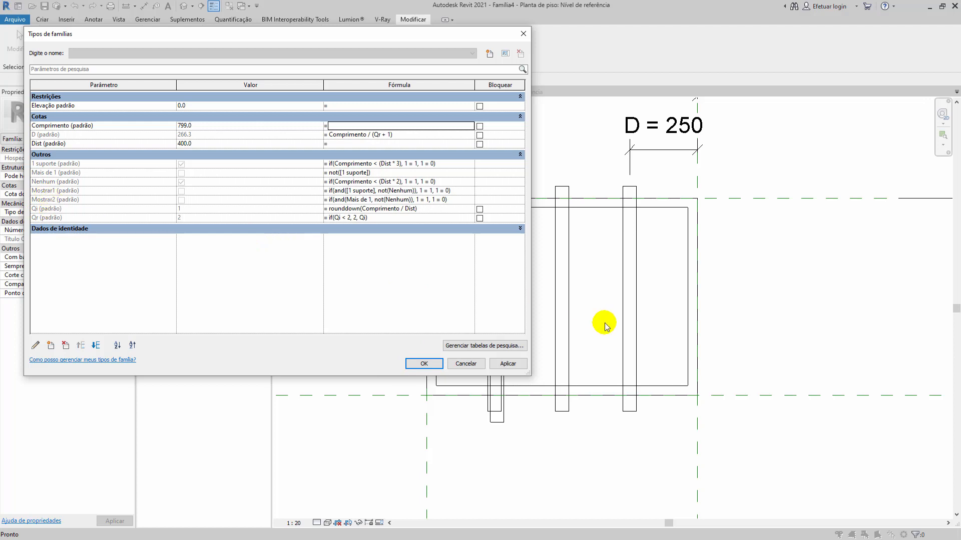
{"action": "left_click", "coordinate": [426, 368]}
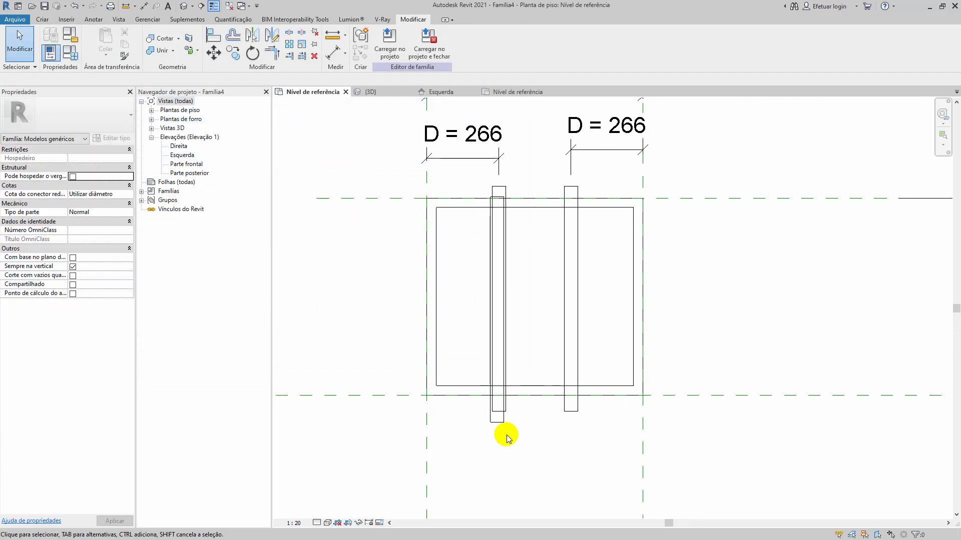
Move the standalone bar between the two arrayed bars, about 400 mm from the right vertical reference plane
{"action": "middle_click_drag", "start_coordinate": [533, 372], "coordinate": [519, 339]}
{"action": "left_click", "coordinate": [482, 395]}
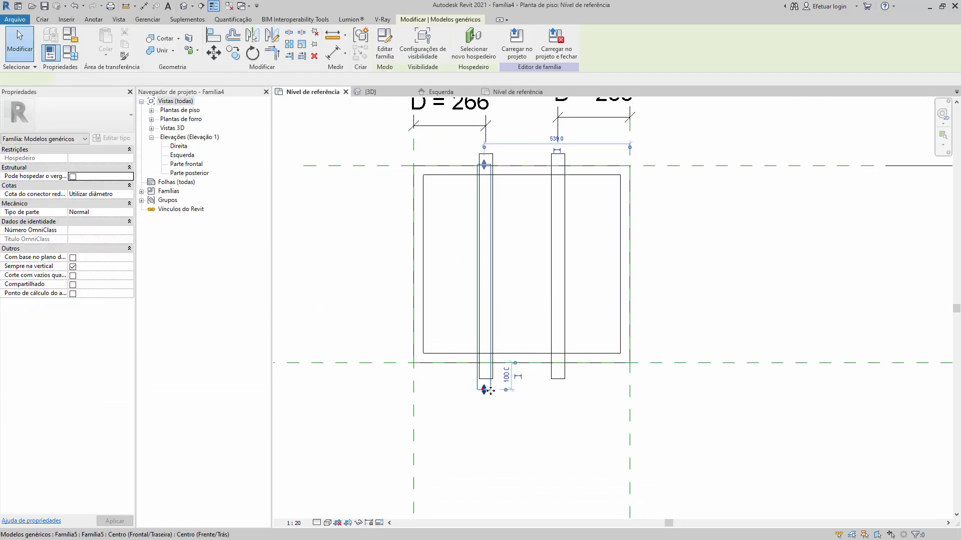
{"action": "left_click_drag", "start_coordinate": [485, 387], "coordinate": [523, 383]}
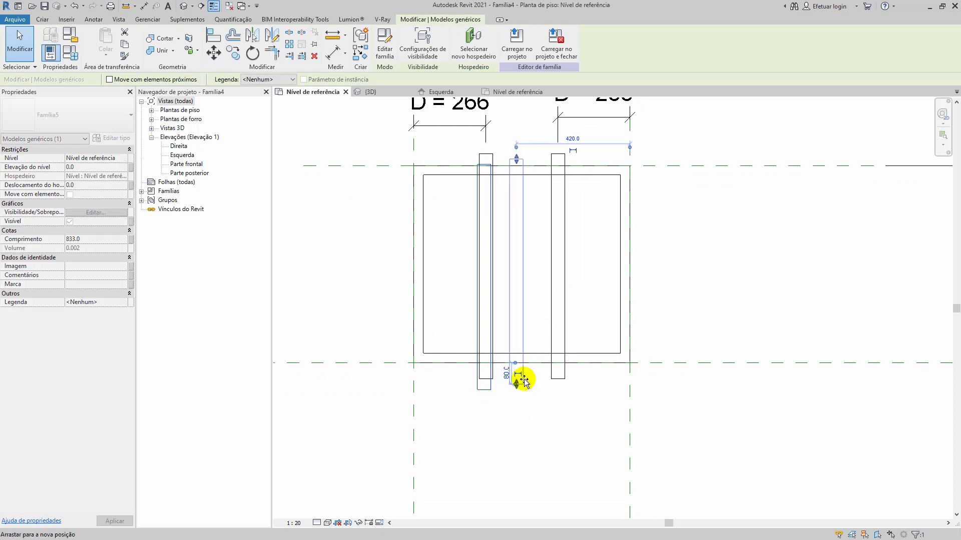
{"action": "left_click", "coordinate": [554, 435]}
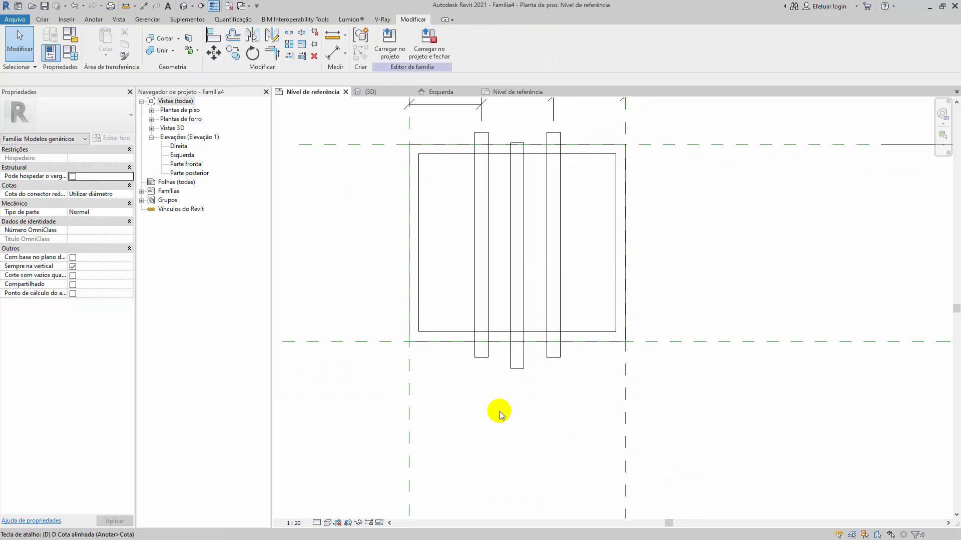
Add a continuous aligned dimension from the left reference plane through the middle bar's centreline to the right reference plane
{"action": "key", "text": "d"}
{"action": "key", "text": "i"}
{"action": "left_click", "coordinate": [409, 373]}
{"action": "left_click", "coordinate": [517, 281]}
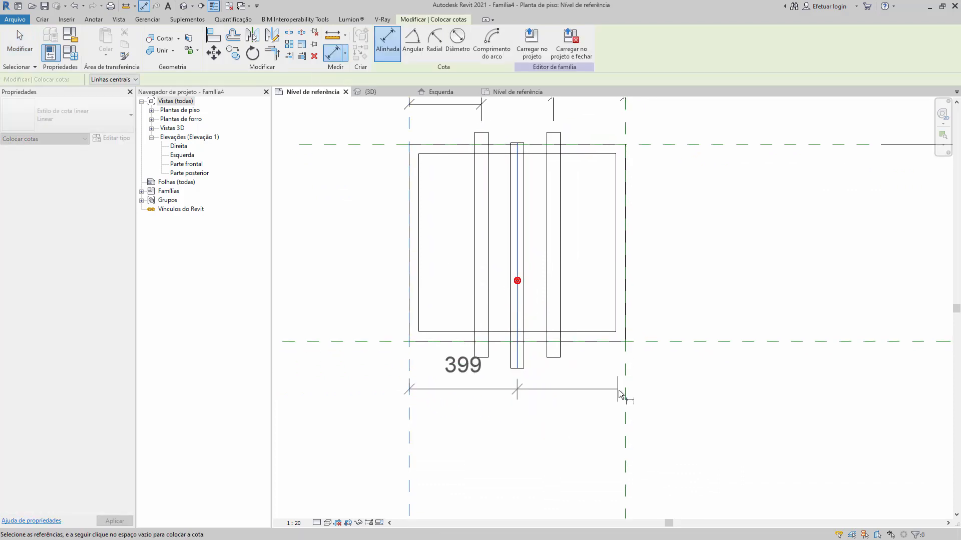
{"action": "left_click", "coordinate": [625, 395]}
{"action": "left_click", "coordinate": [623, 445]}
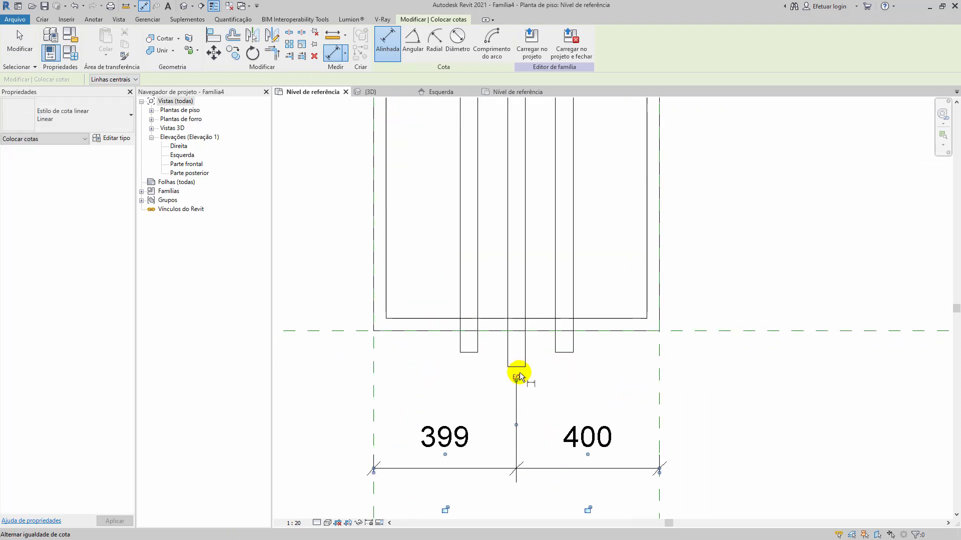
Make both segments of the dimension across the middle bar equal so the bar stays centred, and end dimensioning
{"action": "left_click", "coordinate": [518, 377]}
{"action": "scroll", "coordinate": [531, 381], "scroll_direction": "down", "scroll_amount": 2}
{"action": "scroll", "coordinate": [561, 294], "scroll_direction": "up", "scroll_amount": 2}
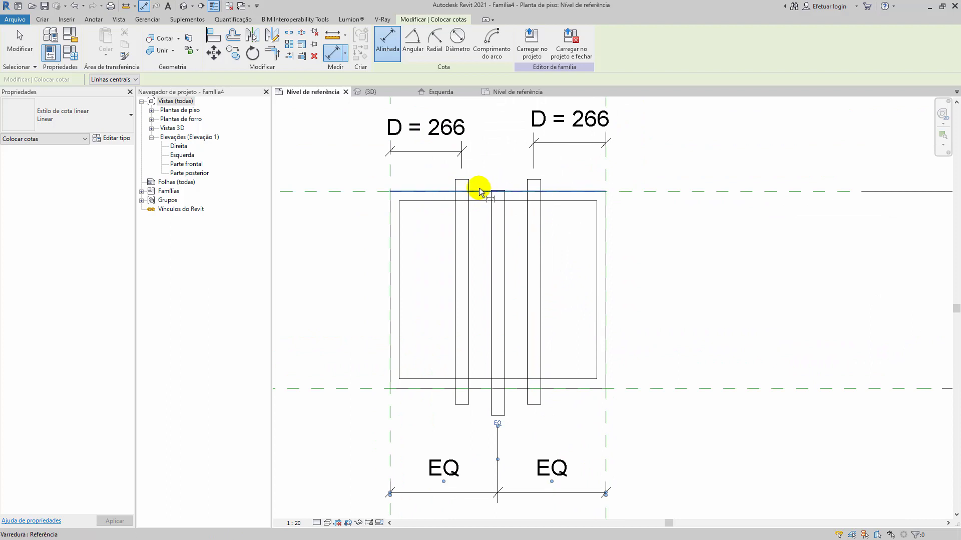
{"action": "middle_click_drag", "start_coordinate": [431, 341], "coordinate": [429, 318]}
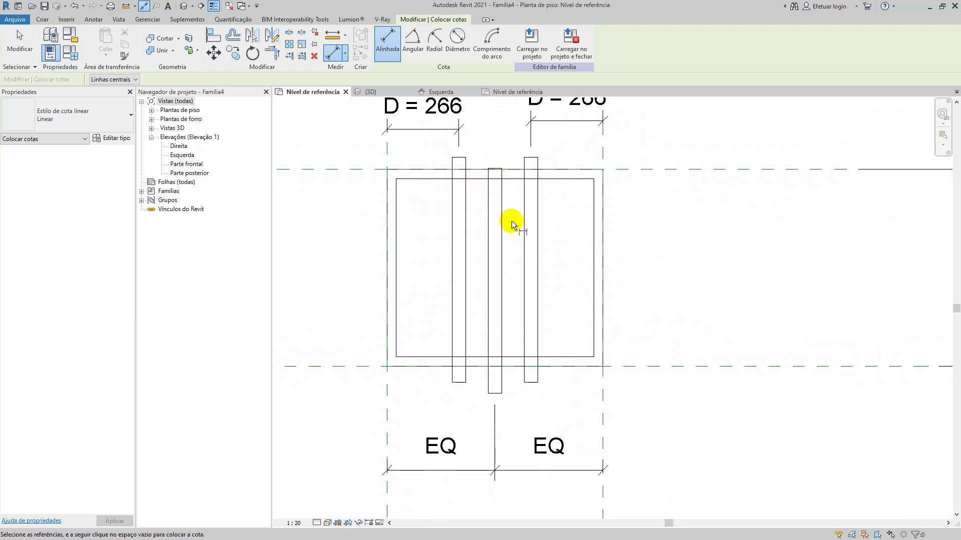
{"action": "key", "text": "Escape"}
{"action": "middle_click_drag", "start_coordinate": [504, 243], "coordinate": [493, 250]}
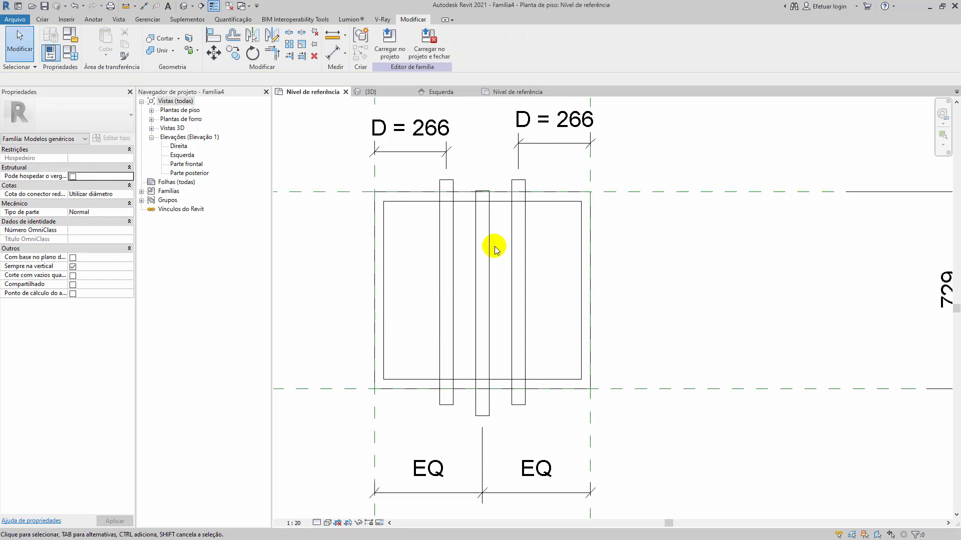
Associate the centred middle bar's Visível property with the Mostrar1 family parameter
{"action": "left_click", "coordinate": [486, 248]}
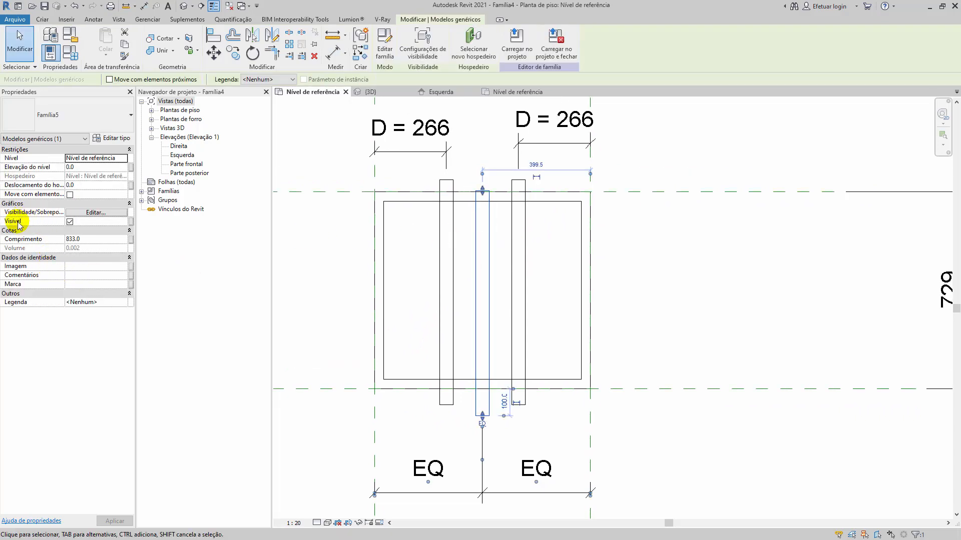
{"action": "left_click", "coordinate": [131, 222]}
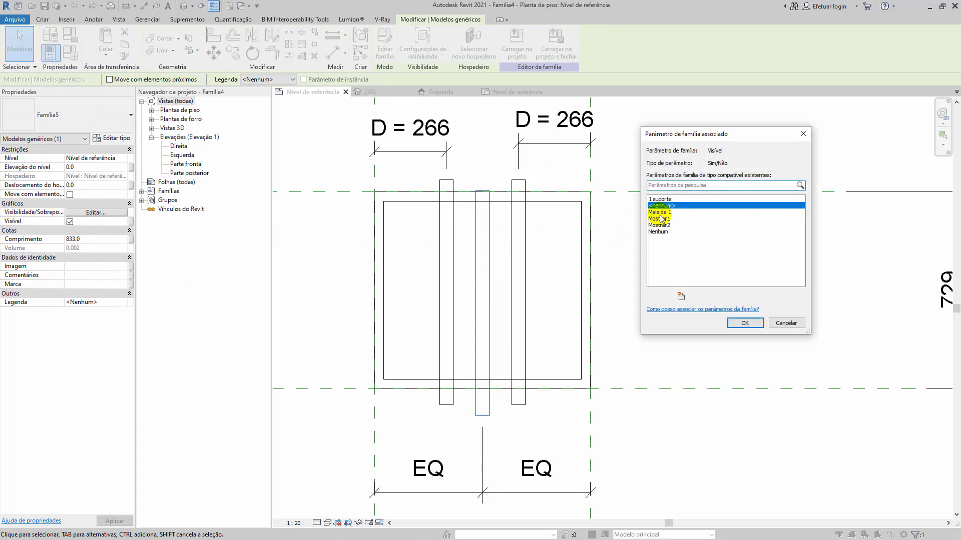
{"action": "left_click", "coordinate": [661, 219]}
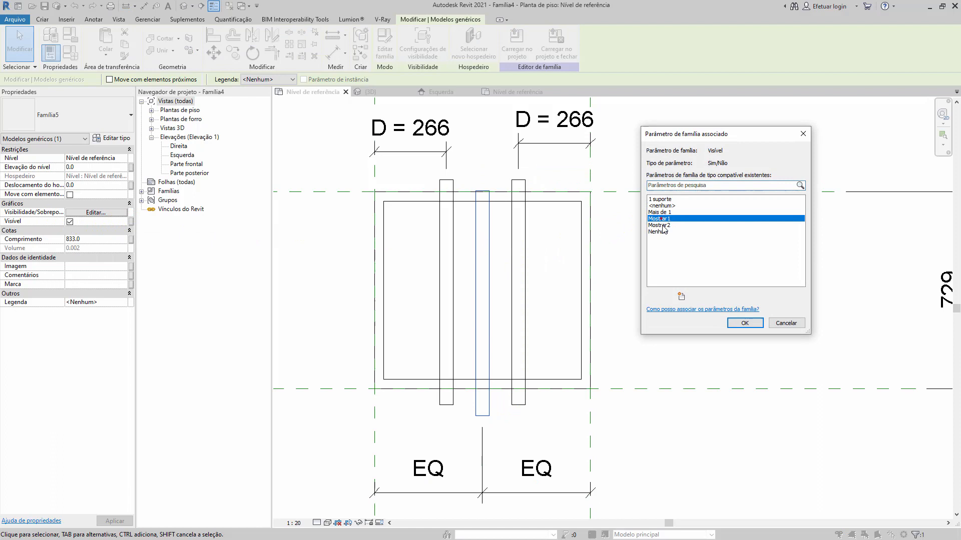
{"action": "left_click", "coordinate": [745, 323]}
{"action": "left_click", "coordinate": [724, 338]}
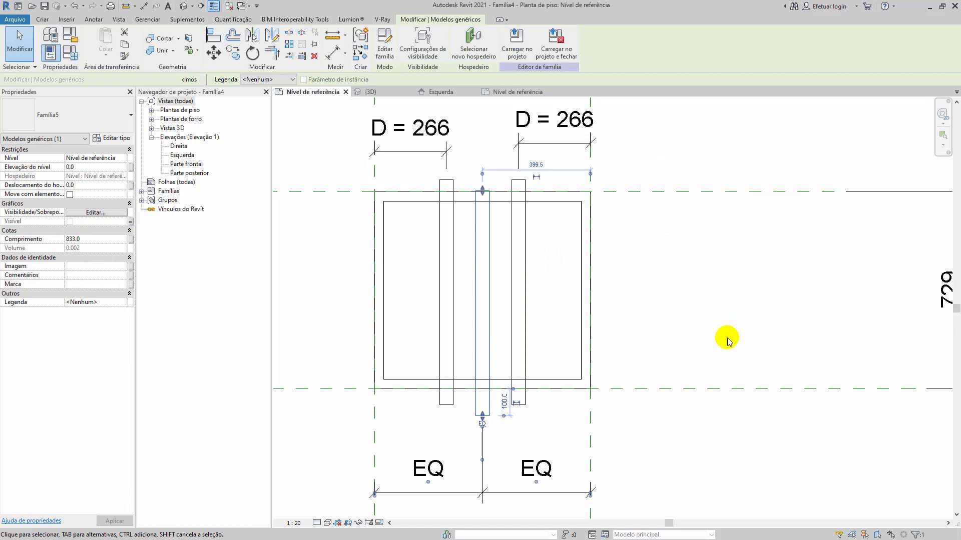
Edit the array group of the left bar, associate the bar's Visível property with Mostrar2, and finish the group edit
{"action": "left_click", "coordinate": [444, 267]}
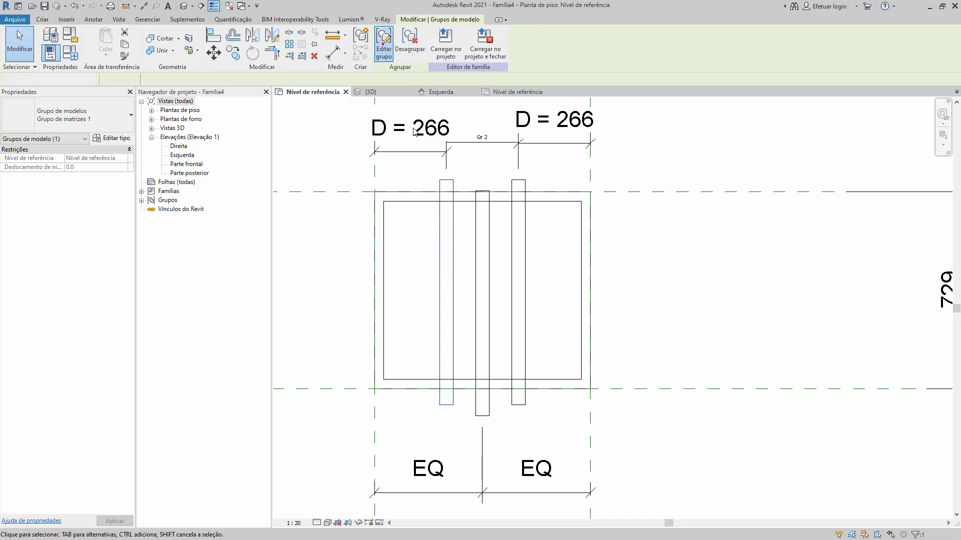
{"action": "left_click", "coordinate": [444, 235]}
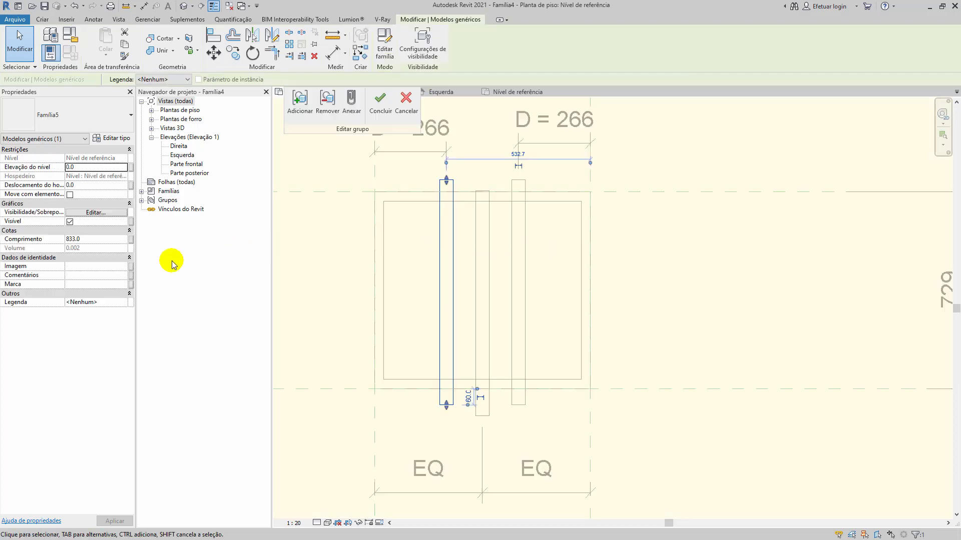
{"action": "left_click", "coordinate": [131, 223]}
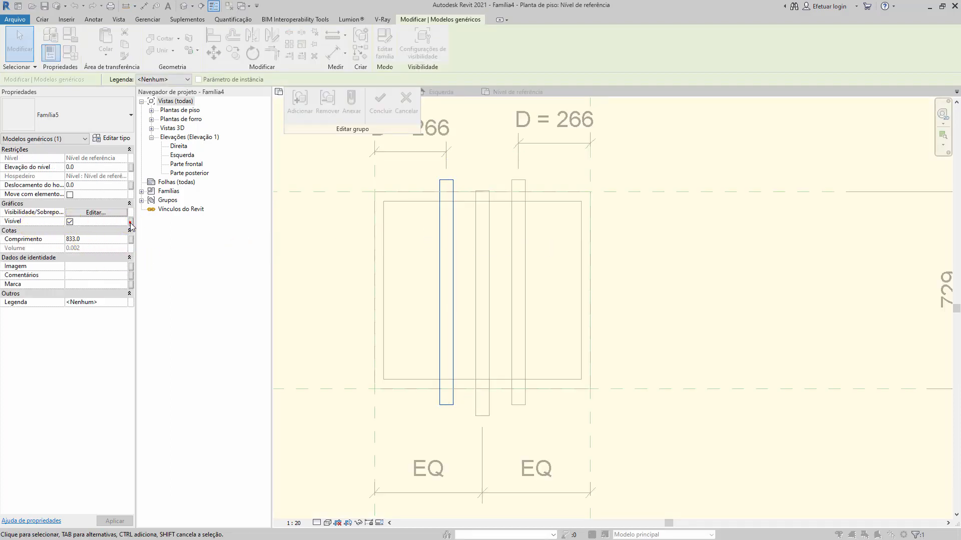
{"action": "left_click", "coordinate": [668, 225]}
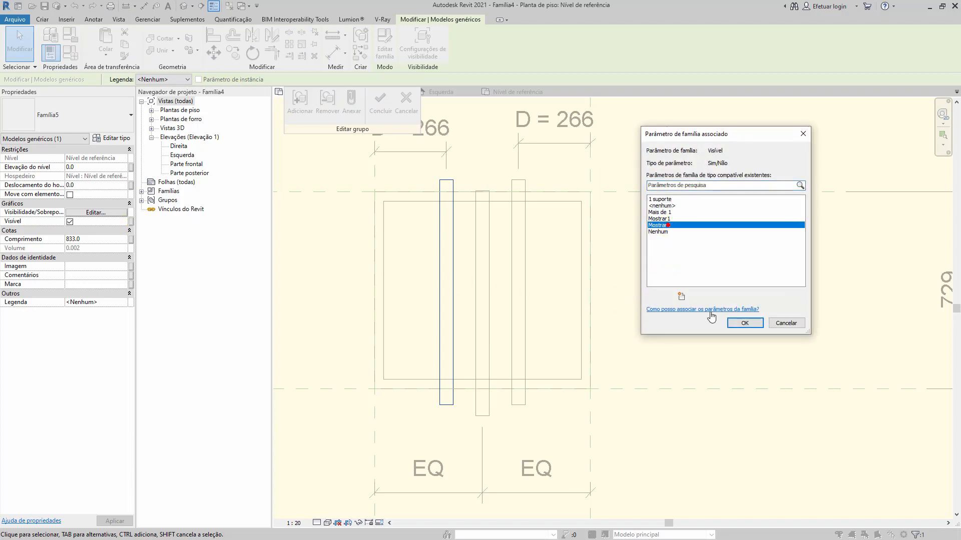
{"action": "left_click", "coordinate": [745, 322]}
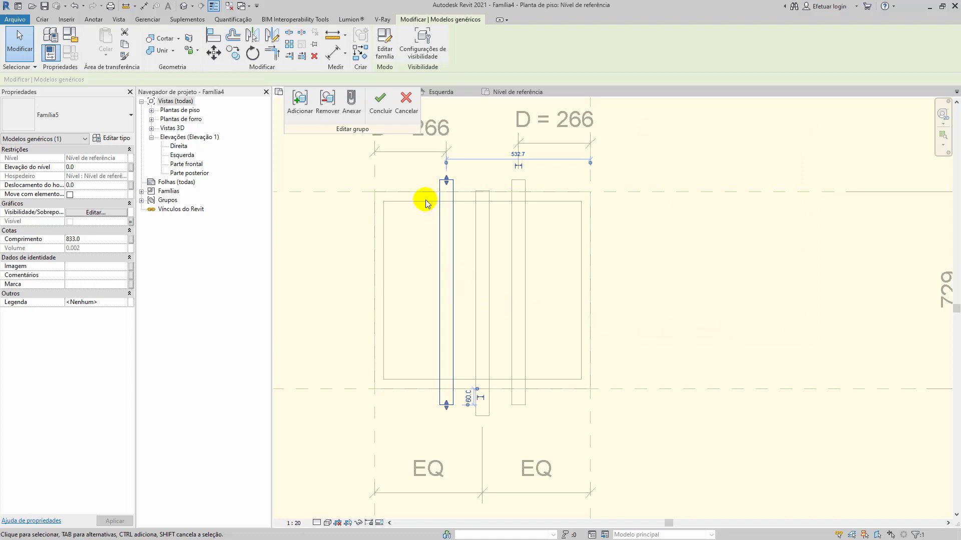
{"action": "left_click", "coordinate": [380, 100]}
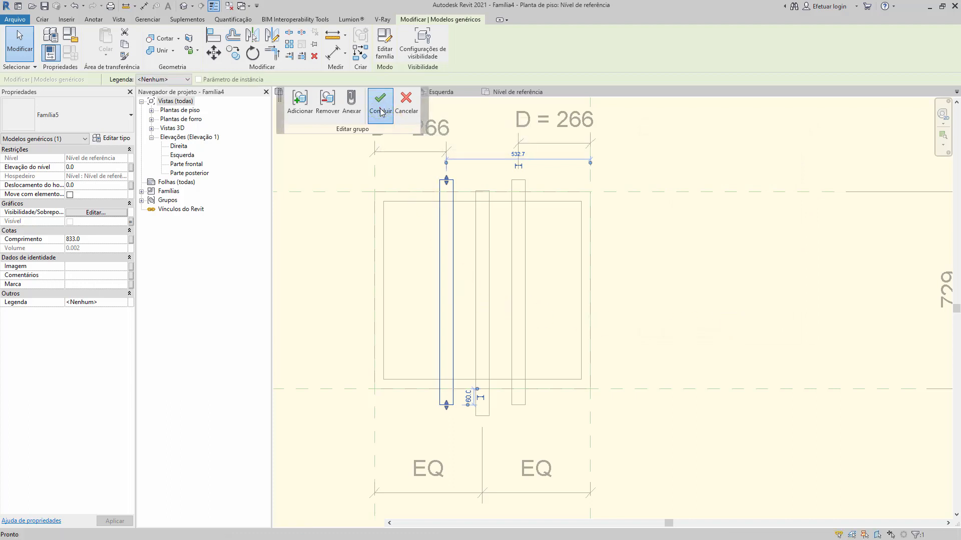
{"action": "left_click", "coordinate": [329, 284]}
Set the family's Comprimento to 2000 and apply it to the model
{"action": "scroll", "coordinate": [595, 300], "scroll_direction": "down", "scroll_amount": 2}
{"action": "middle_click_drag", "start_coordinate": [645, 302], "coordinate": [637, 297]}
{"action": "scroll", "coordinate": [325, 210], "scroll_direction": "down", "scroll_amount": 1}
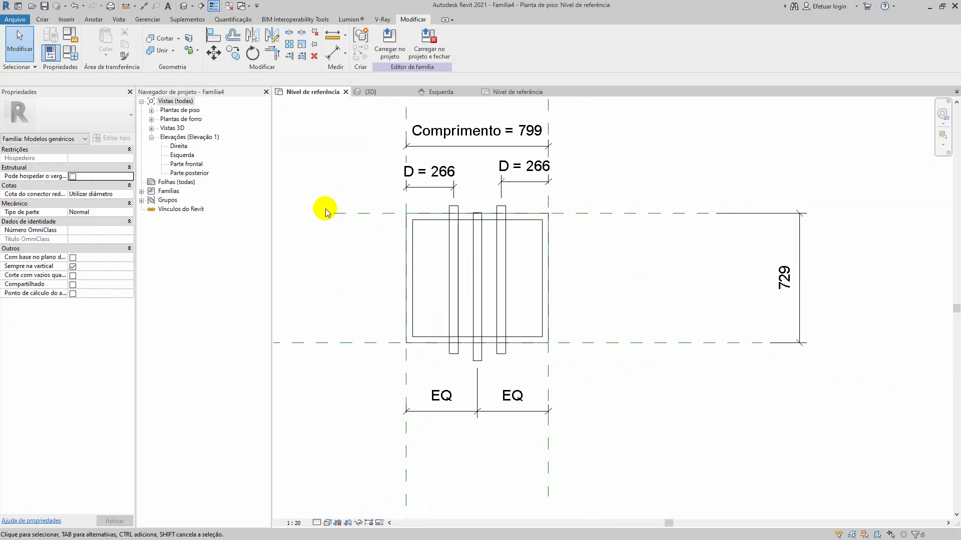
{"action": "scroll", "coordinate": [325, 210], "scroll_direction": "down", "scroll_amount": 1}
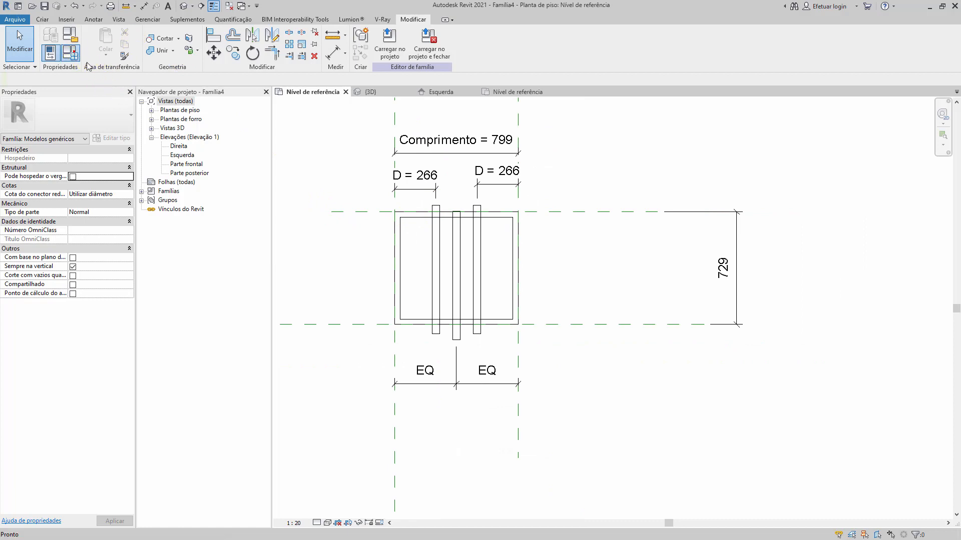
{"action": "left_click", "coordinate": [70, 52]}
{"action": "left_click", "coordinate": [207, 126]}
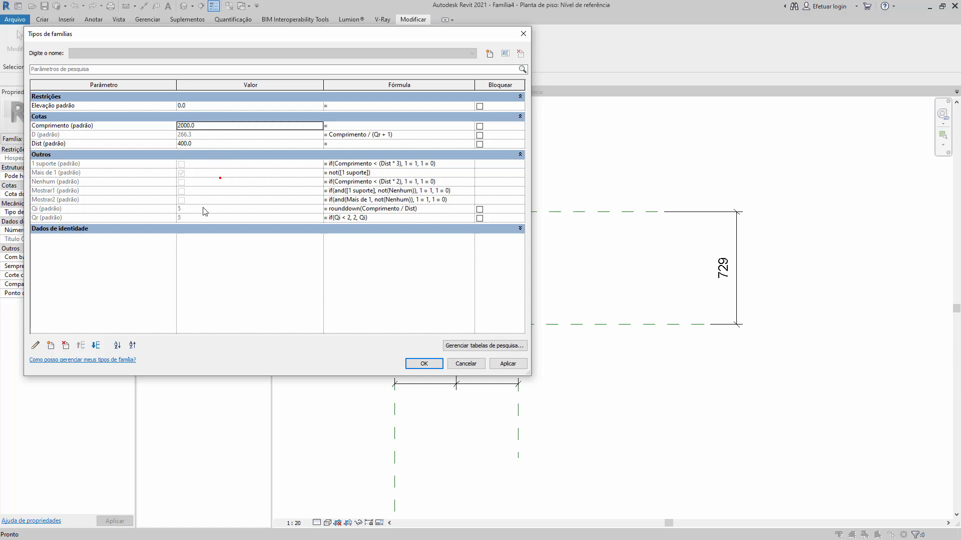
{"action": "left_click", "coordinate": [424, 363]}
{"action": "middle_click_drag", "start_coordinate": [620, 295], "coordinate": [578, 289]}
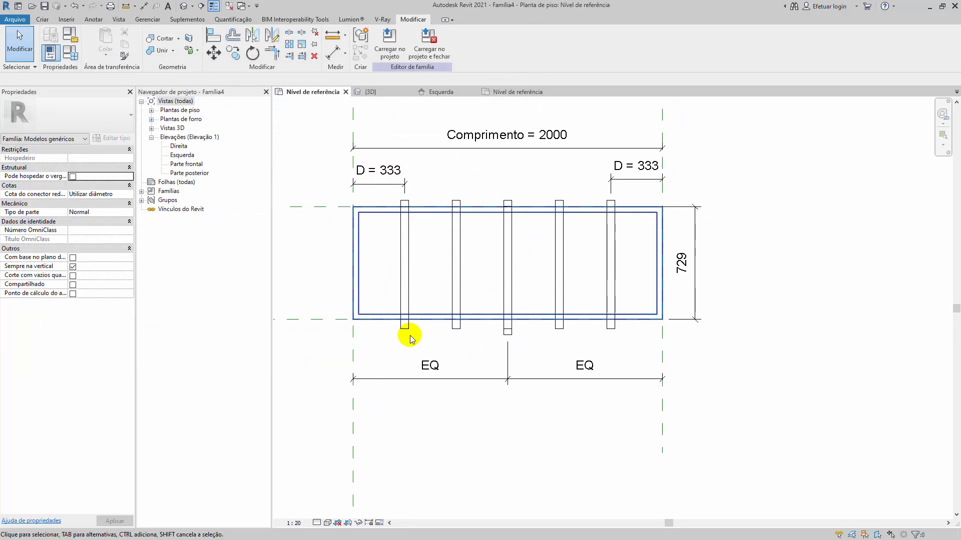
{"action": "scroll", "coordinate": [508, 333], "scroll_direction": "up", "scroll_amount": 2}
{"action": "scroll", "coordinate": [535, 339], "scroll_direction": "down", "scroll_amount": 2}
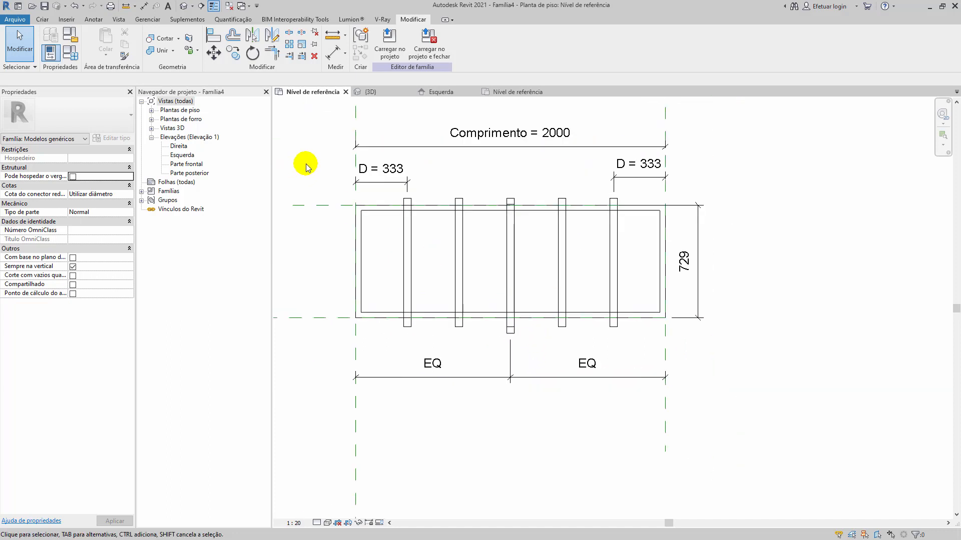
Create a new project for testing the family
{"action": "left_click", "coordinate": [16, 19]}
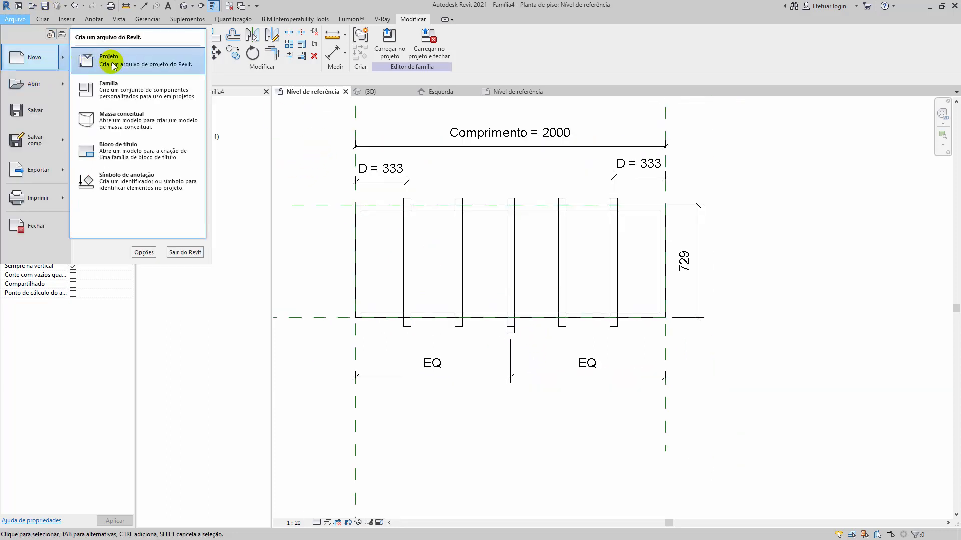
{"action": "left_click", "coordinate": [410, 144]}
{"action": "left_click", "coordinate": [459, 274]}
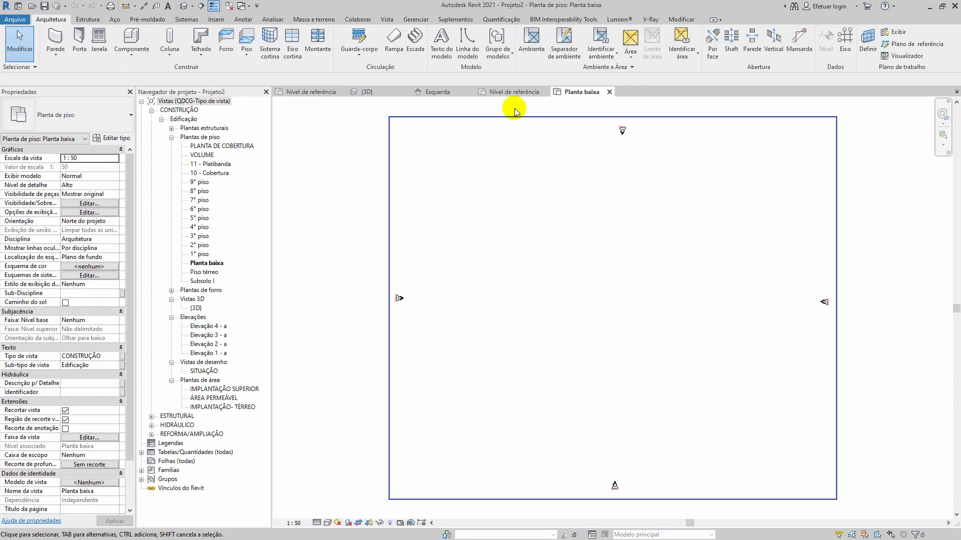
Return to Família4's reference level plan, dismissing the save reminder, and load the family into Projeto2
{"action": "left_click", "coordinate": [519, 92]}
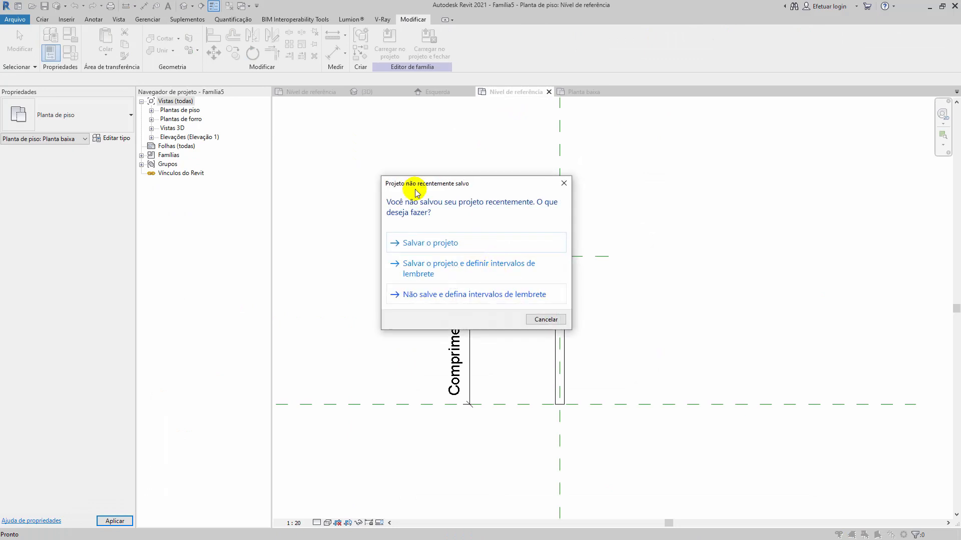
{"action": "left_click", "coordinate": [565, 184]}
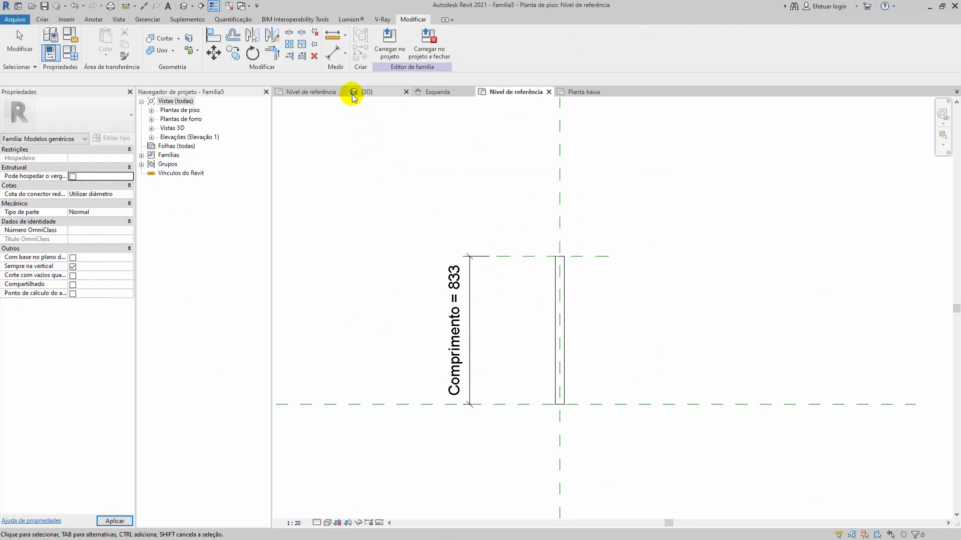
{"action": "left_click", "coordinate": [309, 93]}
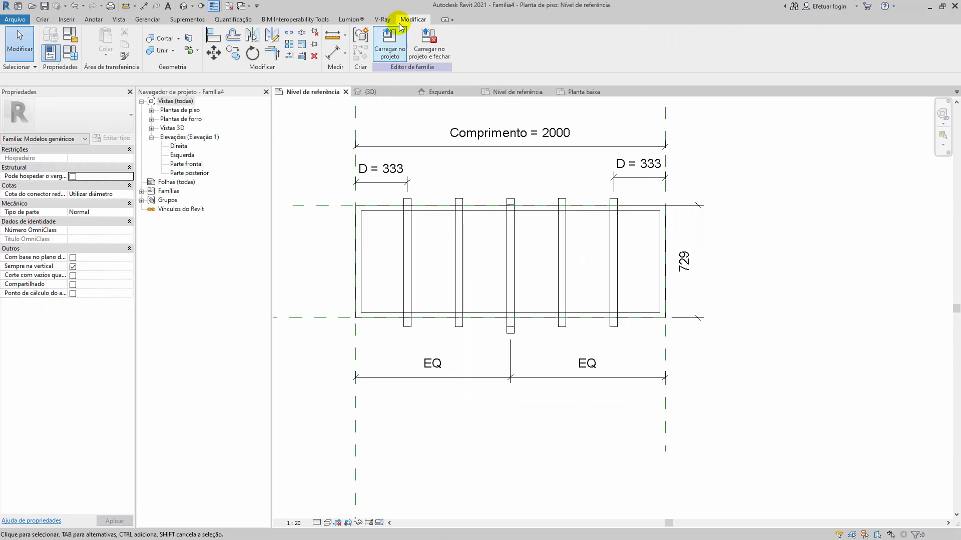
{"action": "left_click", "coordinate": [394, 45]}
{"action": "left_click", "coordinate": [416, 229]}
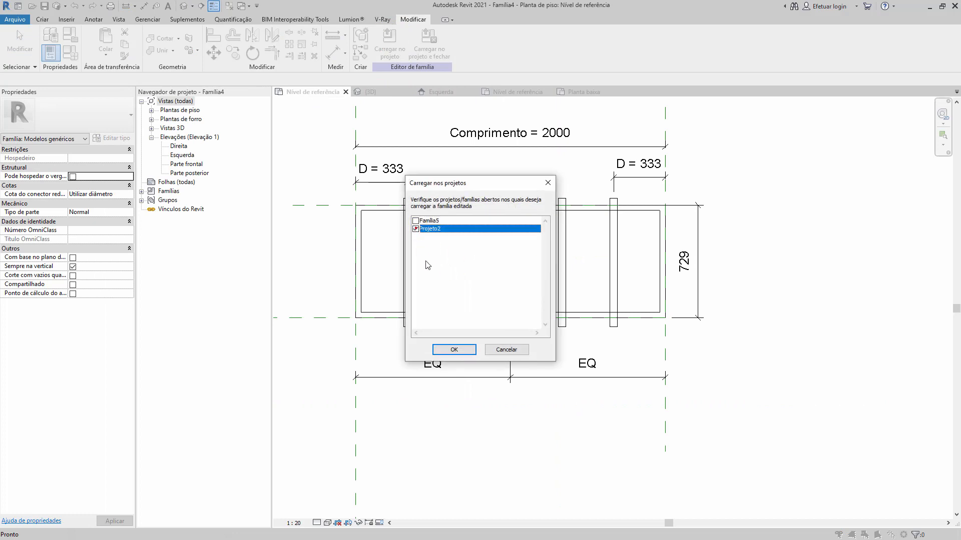
{"action": "left_click", "coordinate": [454, 350]}
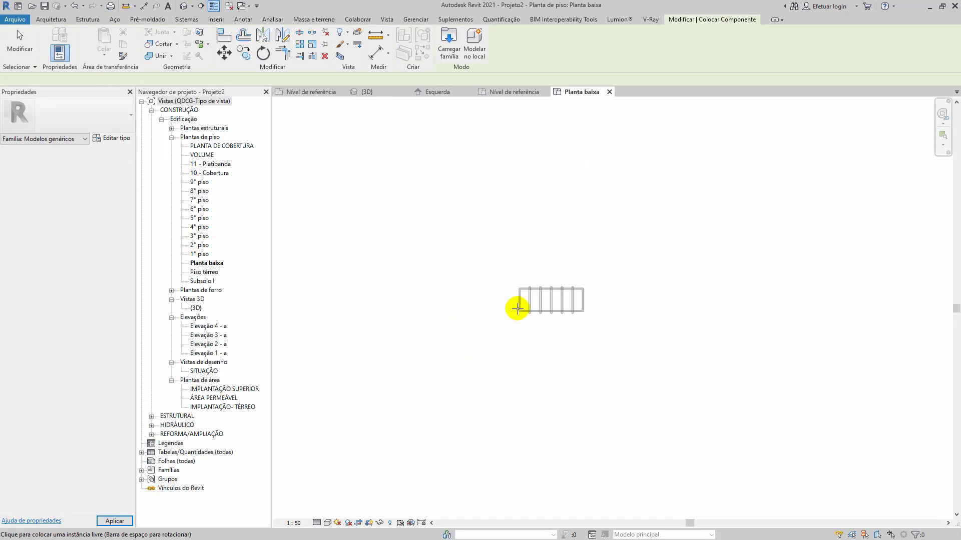
Place one instance of Família4 in the Planta baixa floor plan and end placement
{"action": "left_click", "coordinate": [456, 286]}
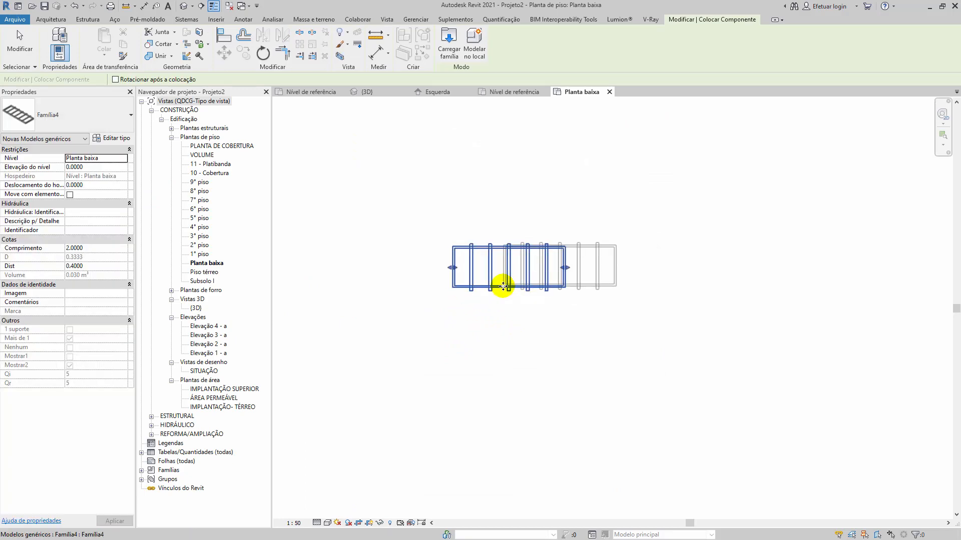
{"action": "key", "text": "Escape"}
{"action": "key", "text": "Escape"}
{"action": "scroll", "coordinate": [560, 269], "scroll_direction": "up", "scroll_amount": 1}
Stretch the placed instance's right end to a length of about 6.07 m and set its Dist to 0.3
{"action": "left_click", "coordinate": [559, 270]}
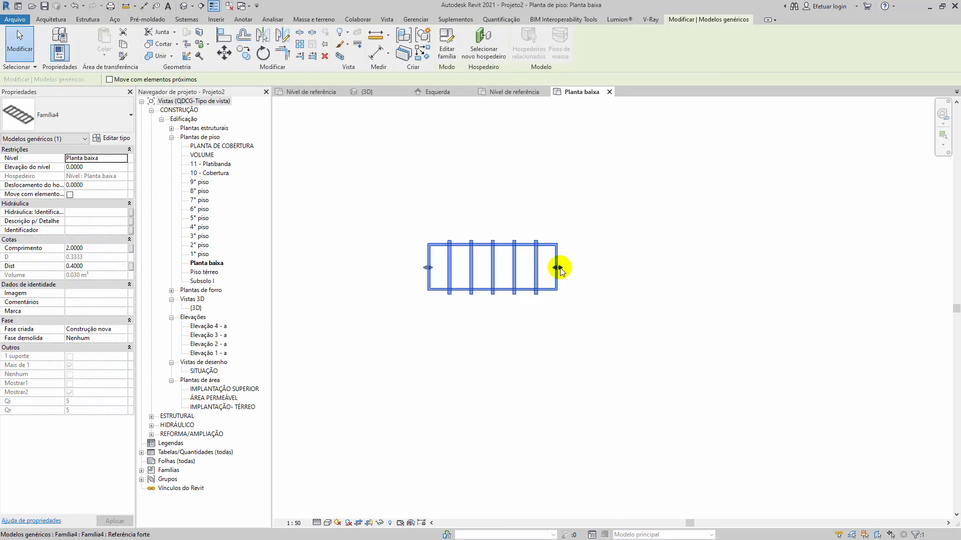
{"action": "left_click_drag", "start_coordinate": [558, 269], "coordinate": [816, 272]}
{"action": "middle_click_drag", "start_coordinate": [686, 334], "coordinate": [629, 326]}
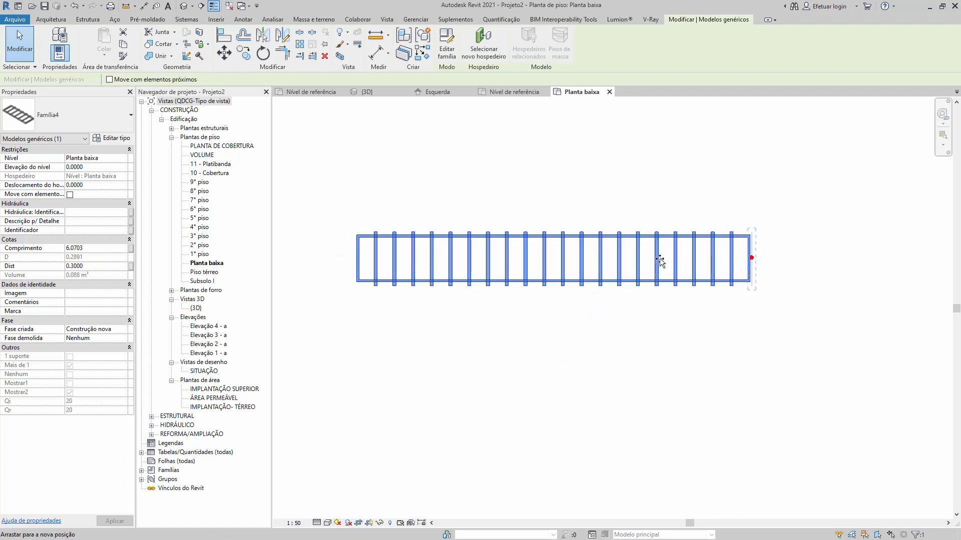
Shorten the instance from its right end to about 1.77 m, and further to about 1.12 m
{"action": "left_click_drag", "start_coordinate": [750, 259], "coordinate": [470, 259]}
{"action": "scroll", "coordinate": [421, 257], "scroll_direction": "up", "scroll_amount": 3}
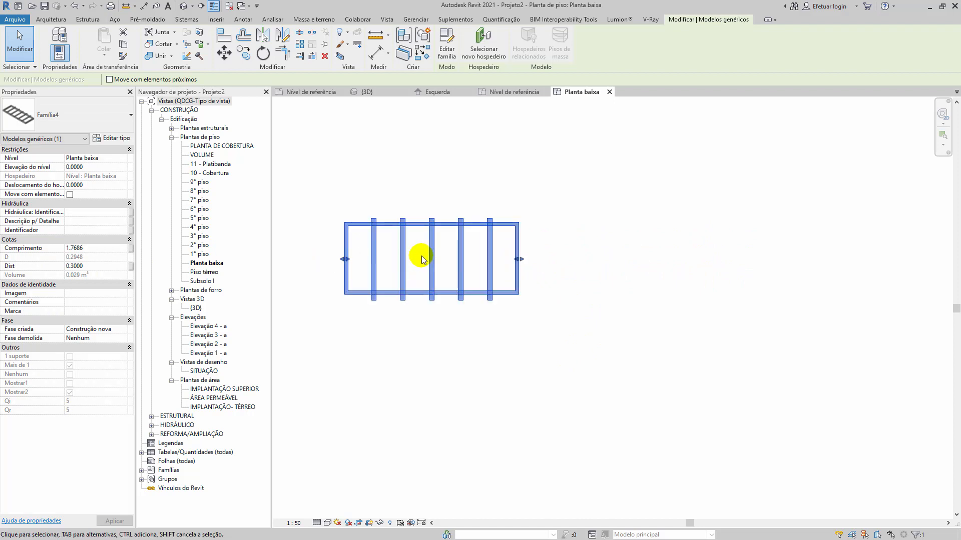
{"action": "scroll", "coordinate": [423, 234], "scroll_direction": "up", "scroll_amount": 1}
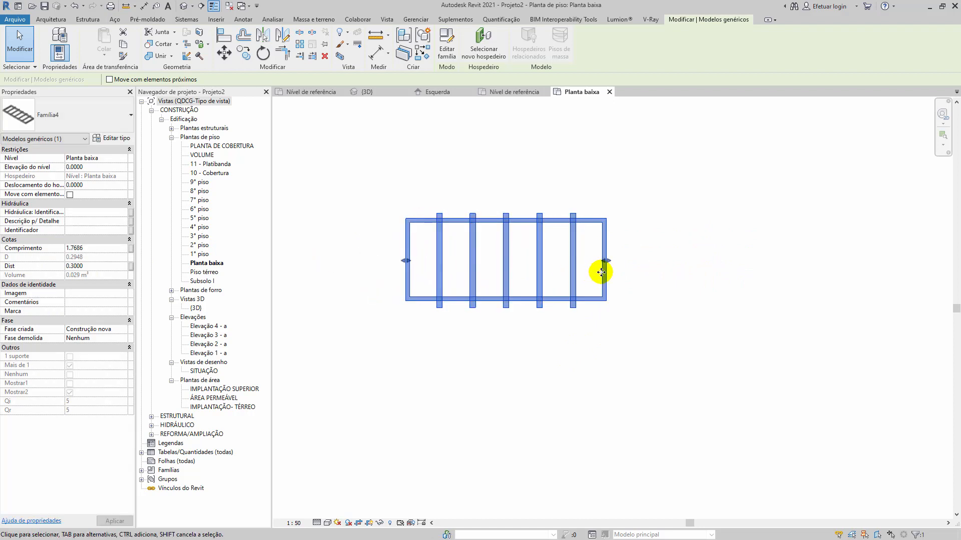
{"action": "scroll", "coordinate": [607, 263], "scroll_direction": "up", "scroll_amount": 1}
{"action": "left_click_drag", "start_coordinate": [607, 260], "coordinate": [519, 261]}
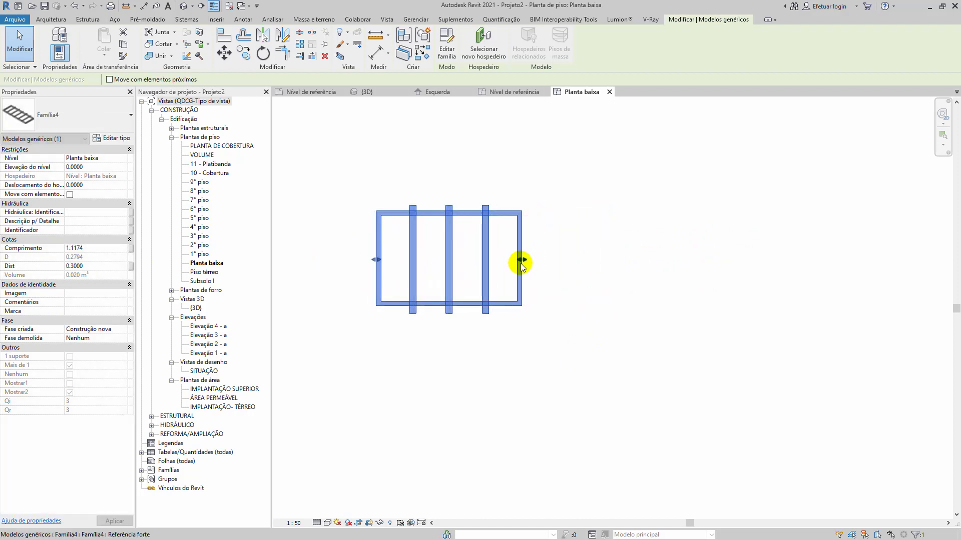
Test the support visibility by resizing the instance to about 0.78 m, 0.93 m and finally 0.49 m
{"action": "scroll", "coordinate": [574, 257], "scroll_direction": "up", "scroll_amount": 2}
{"action": "middle_click_drag", "start_coordinate": [571, 276], "coordinate": [657, 290]}
{"action": "scroll", "coordinate": [654, 288], "scroll_direction": "up", "scroll_amount": 1}
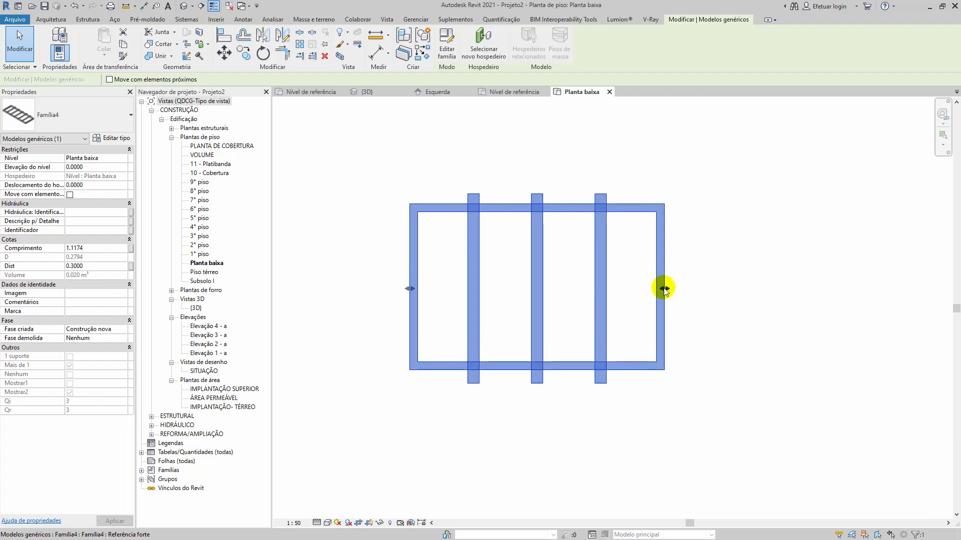
{"action": "left_click_drag", "start_coordinate": [663, 287], "coordinate": [588, 289]}
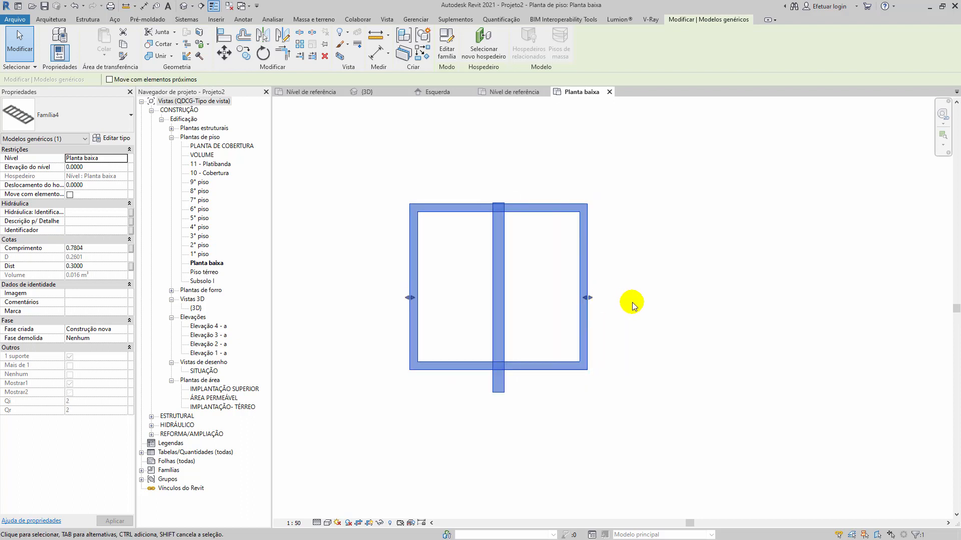
{"action": "left_click_drag", "start_coordinate": [590, 298], "coordinate": [623, 297]}
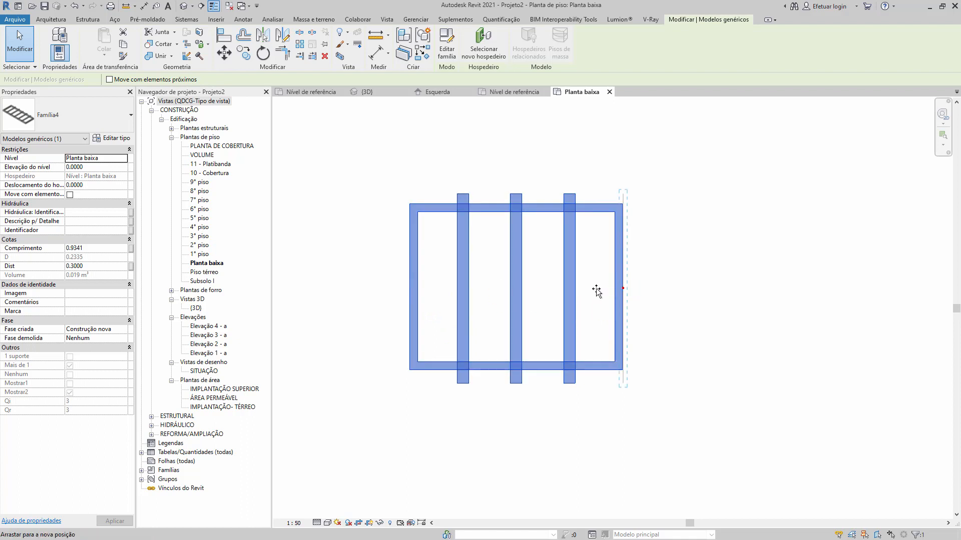
{"action": "left_click_drag", "start_coordinate": [596, 292], "coordinate": [520, 295]}
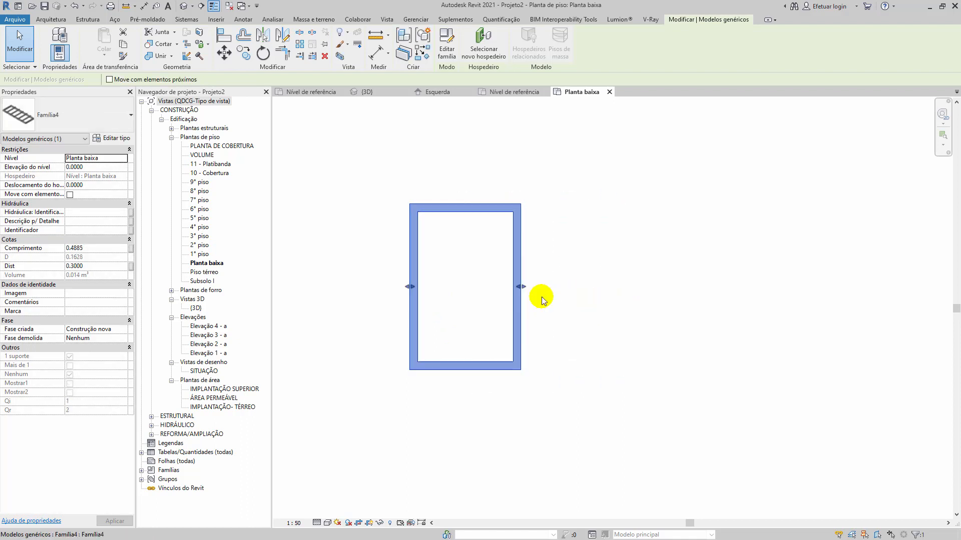
Stretch the placed instance to about 1.61 m, set its Dist to 0.5, and shorten it to about 1.51 m
{"action": "left_click", "coordinate": [535, 408]}
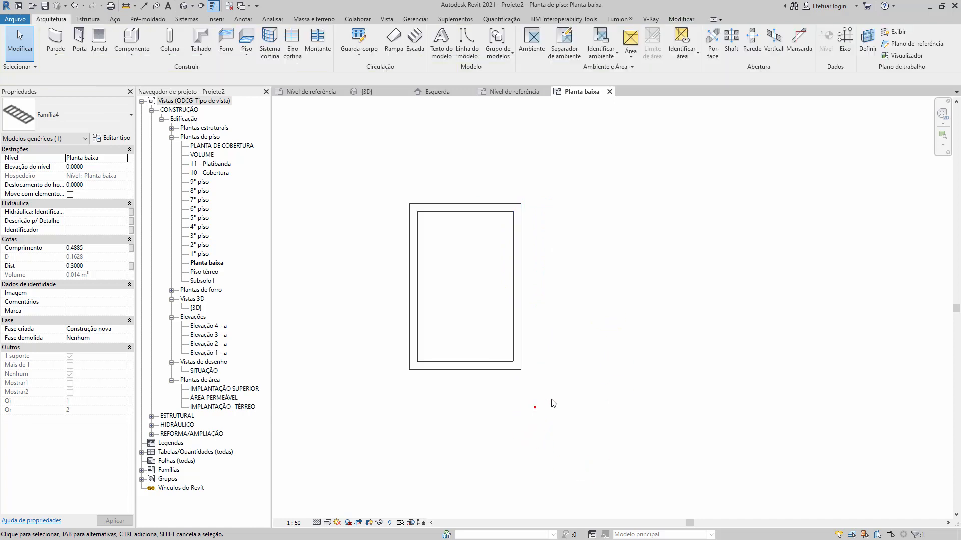
{"action": "left_click", "coordinate": [521, 304]}
{"action": "left_click_drag", "start_coordinate": [522, 286], "coordinate": [776, 290]}
{"action": "left_click", "coordinate": [101, 266]}
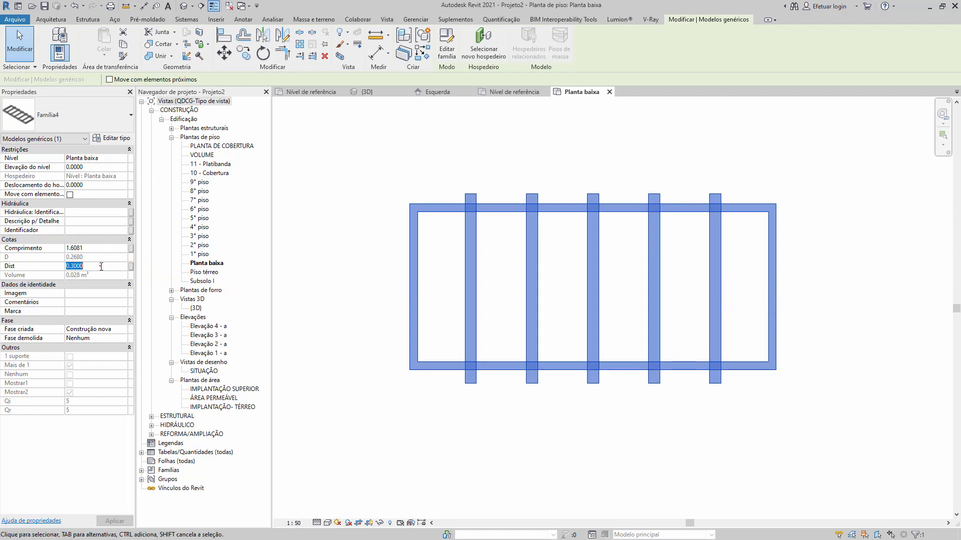
{"action": "type", "text": ".5"}
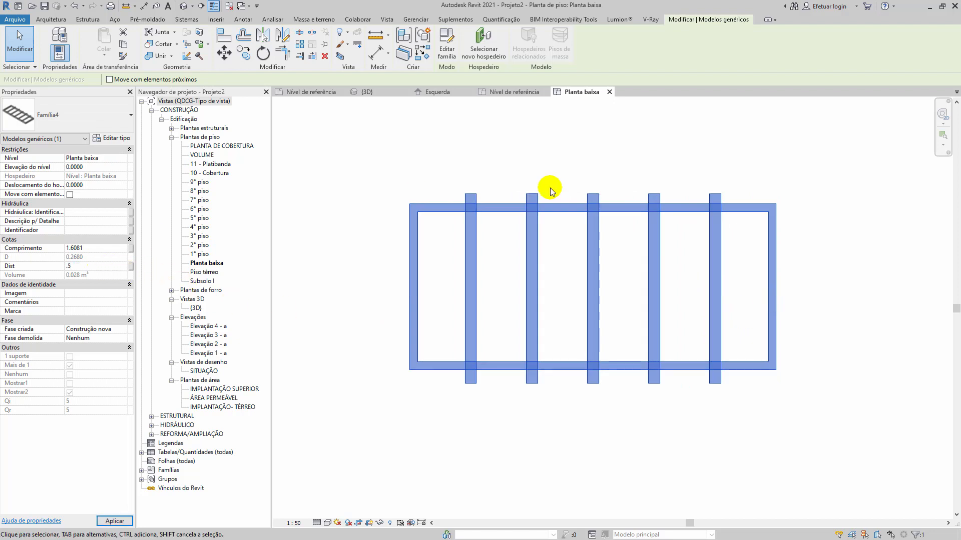
{"action": "left_click_drag", "start_coordinate": [775, 294], "coordinate": [755, 295]}
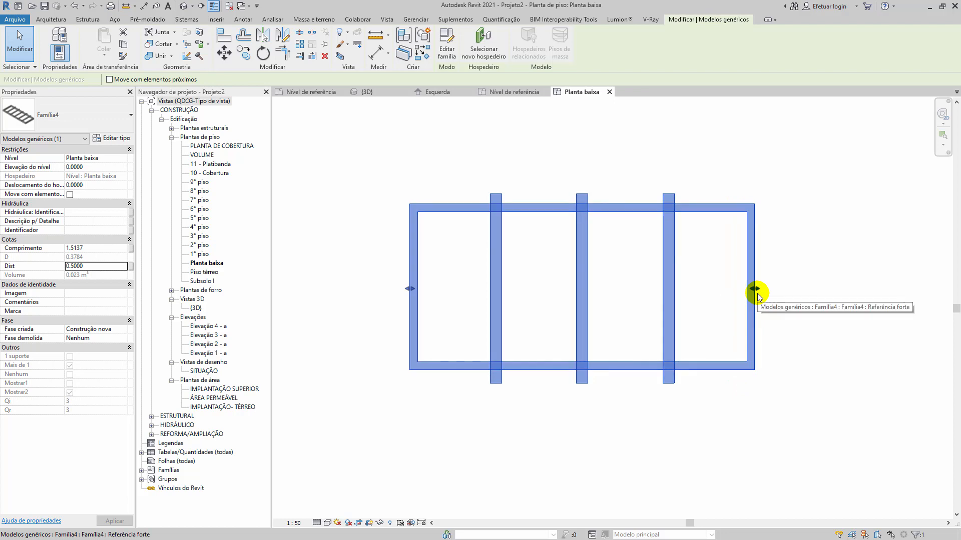
In the Família4 family types, set Comprimento to 1199 and apply the change
{"action": "key", "text": "ctrl+Tab"}
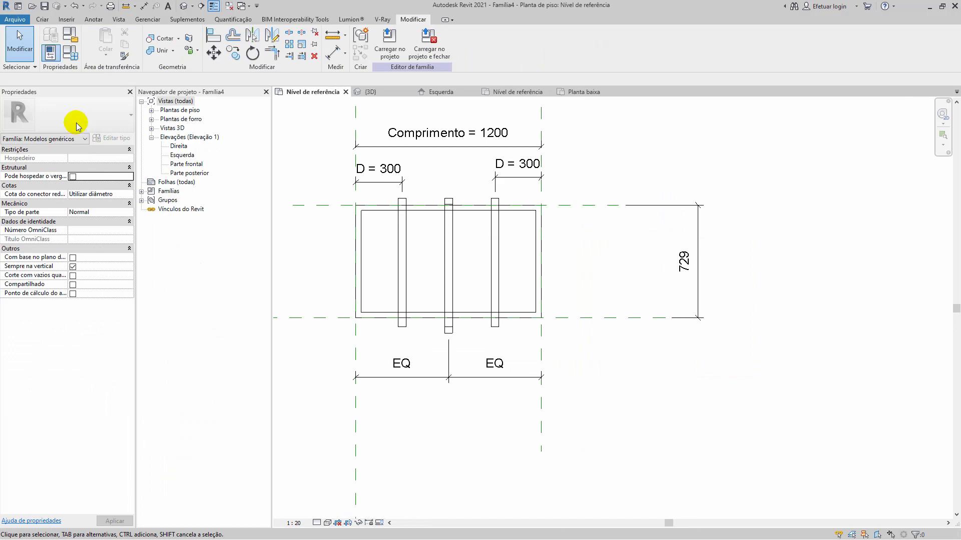
{"action": "left_click", "coordinate": [78, 60]}
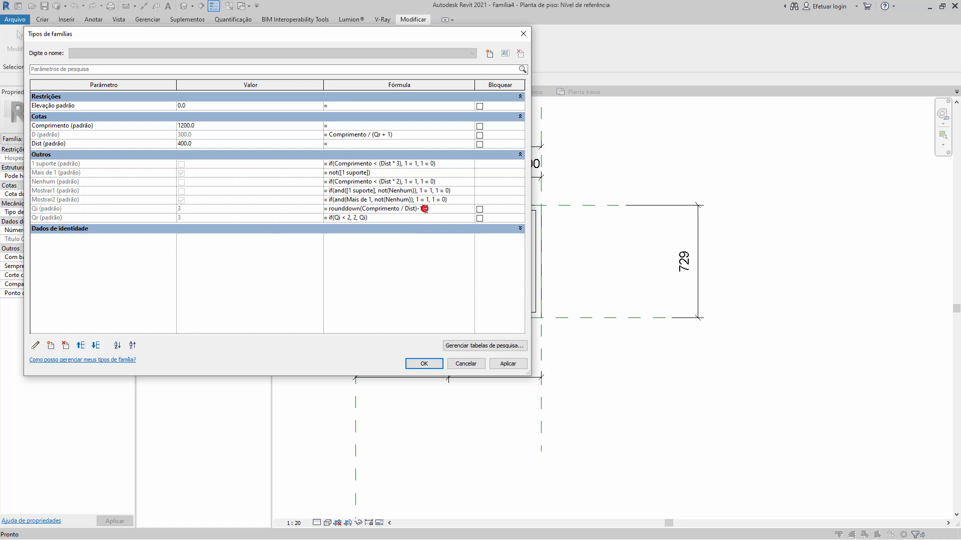
{"action": "key", "text": "Tab"}
{"action": "left_click", "coordinate": [210, 126]}
{"action": "key", "text": "Tab"}
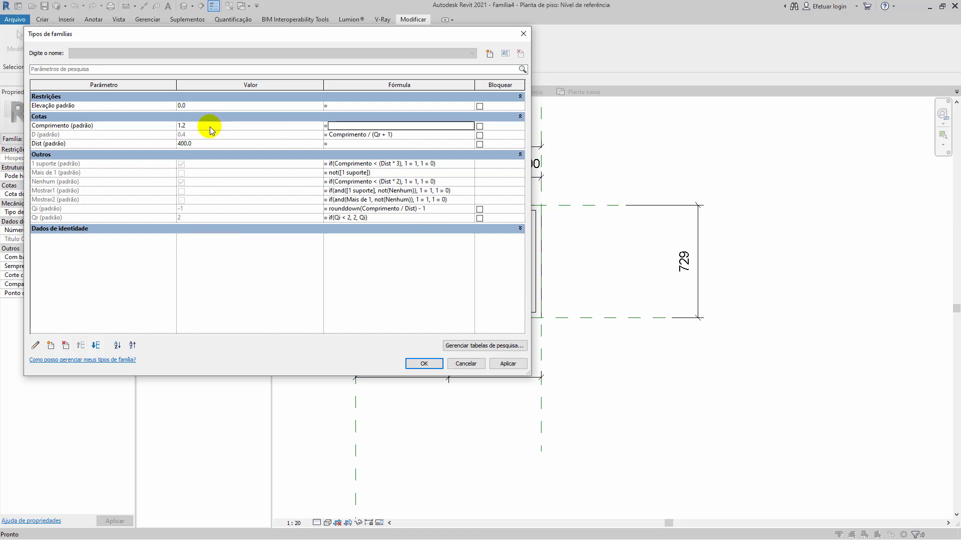
{"action": "left_click", "coordinate": [210, 127]}
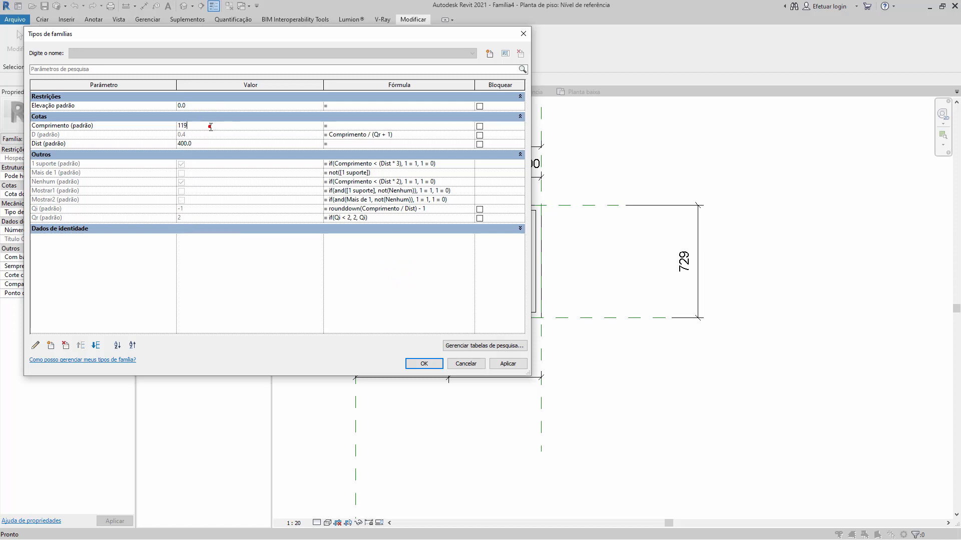
{"action": "key", "text": "Tab"}
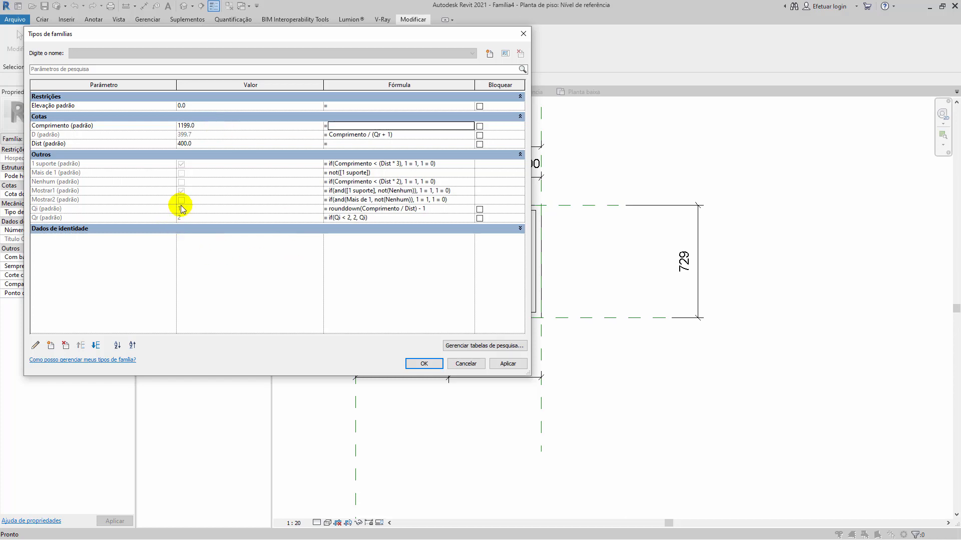
{"action": "left_click", "coordinate": [424, 364]}
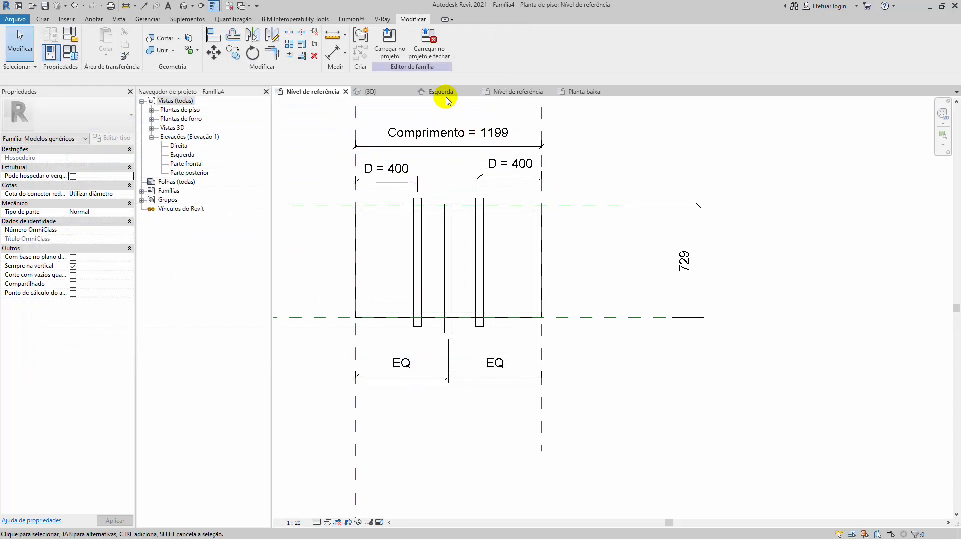
Load Família4 into Projeto2, replacing the existing version without its parameter values
{"action": "left_click", "coordinate": [390, 40]}
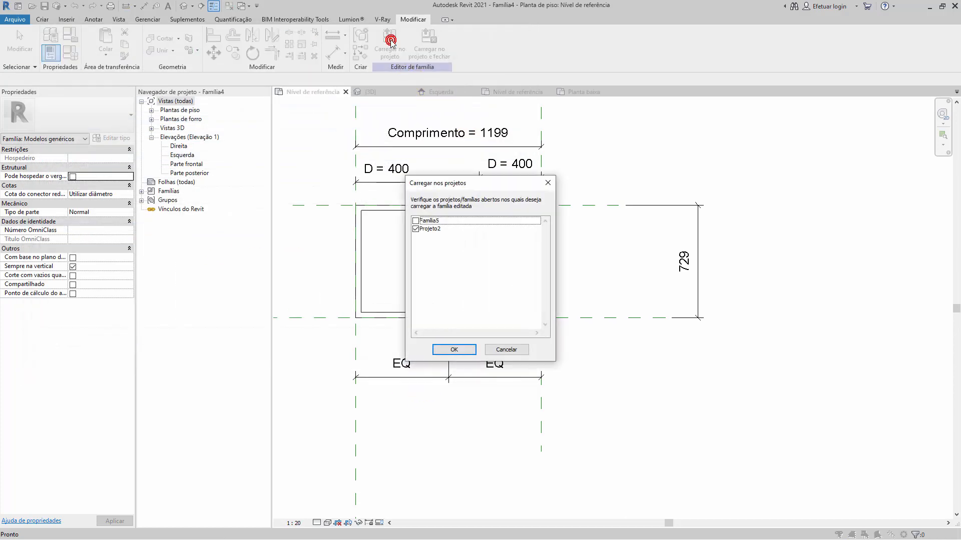
{"action": "left_click", "coordinate": [454, 349]}
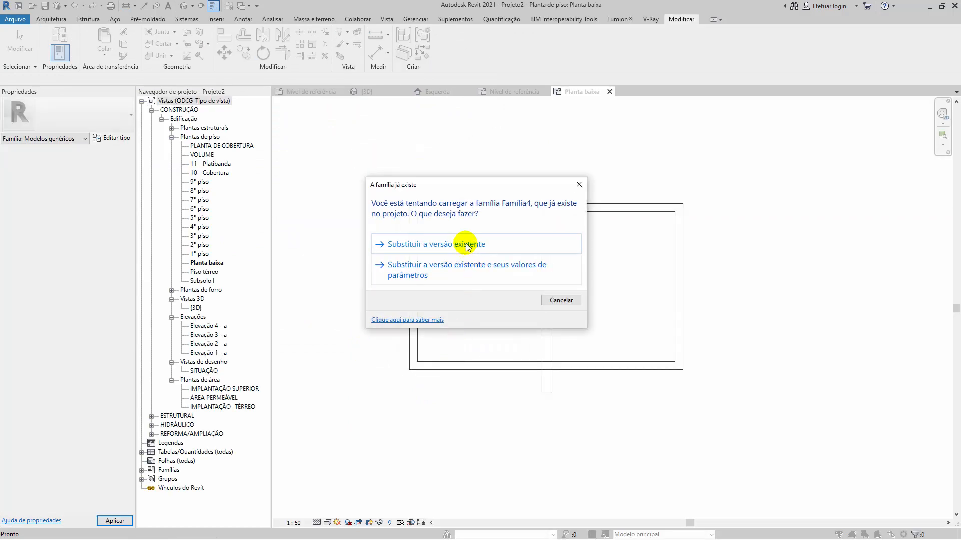
{"action": "left_click", "coordinate": [465, 243]}
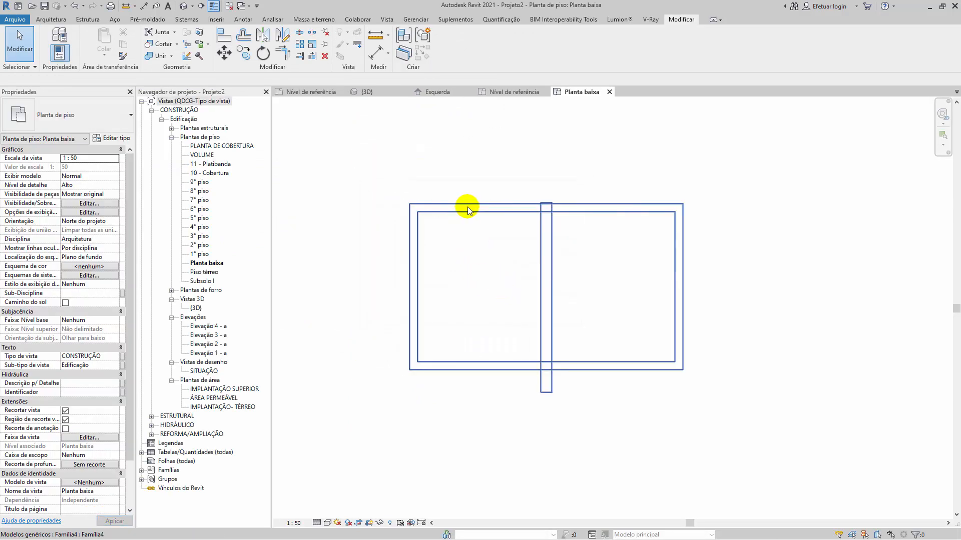
Set the placed instance's Comprimento to 1.2 to test the threshold between one and two supports
{"action": "left_click", "coordinate": [467, 206]}
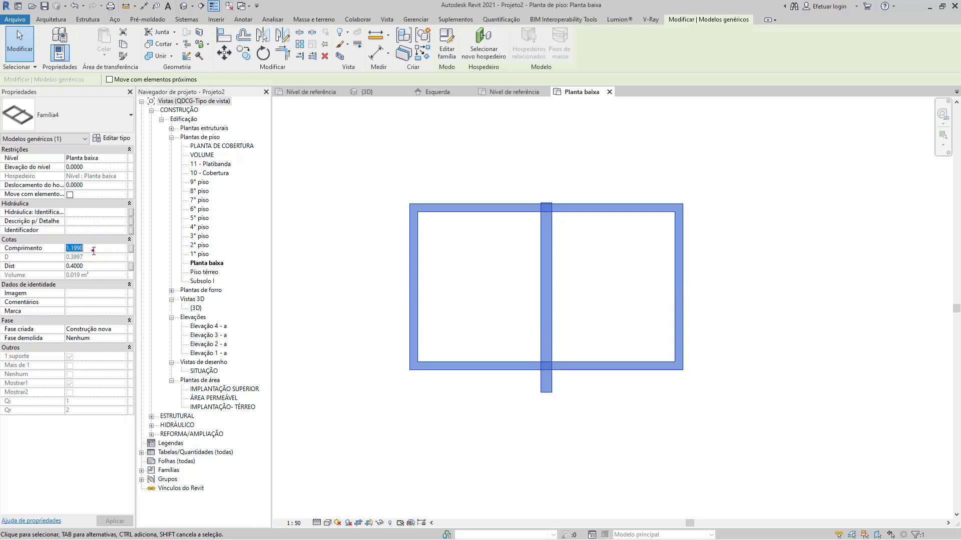
{"action": "type", "text": "1.2"}
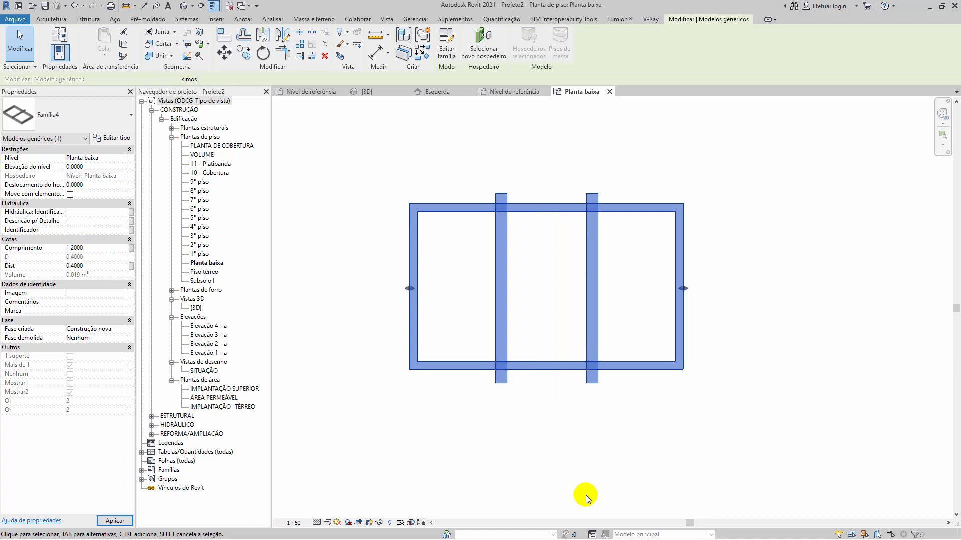
{"action": "scroll", "coordinate": [520, 396], "scroll_direction": "down", "scroll_amount": 3}
{"action": "mouse_move", "coordinate": [549, 406]}
{"action": "middle_mouse_down"}
{"action": "mouse_move", "coordinate": [551, 372]}
{"action": "mouse_move", "coordinate": [551, 393]}
{"action": "middle_mouse_up"}
{"action": "scroll", "coordinate": [551, 394], "scroll_direction": "up", "scroll_amount": 3}
{"action": "left_click", "coordinate": [551, 394]}
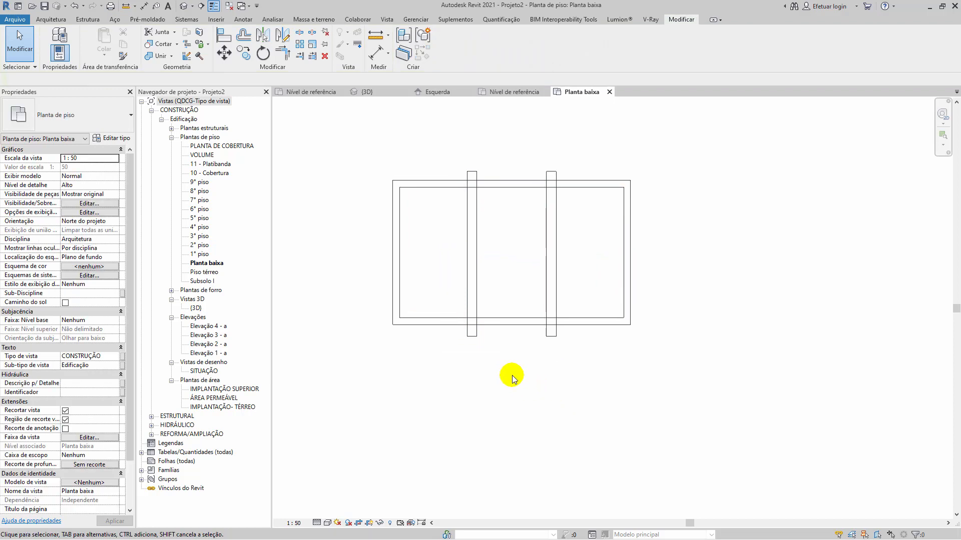
{"action": "left_click", "coordinate": [471, 332]}
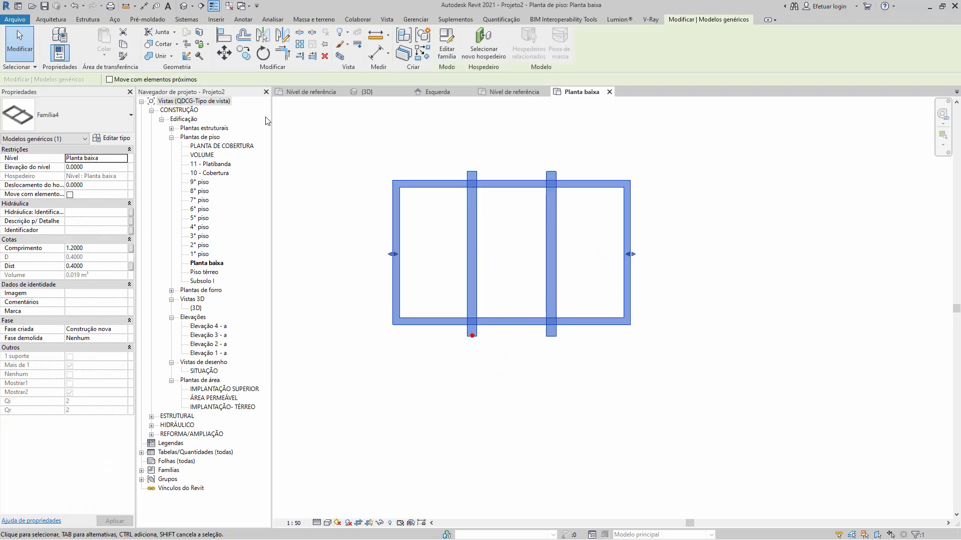
Review the support visibility formulas in Família4's family types without changes, and return to the project's Planta baixa view
{"action": "left_click", "coordinate": [308, 93]}
{"action": "left_click", "coordinate": [70, 52]}
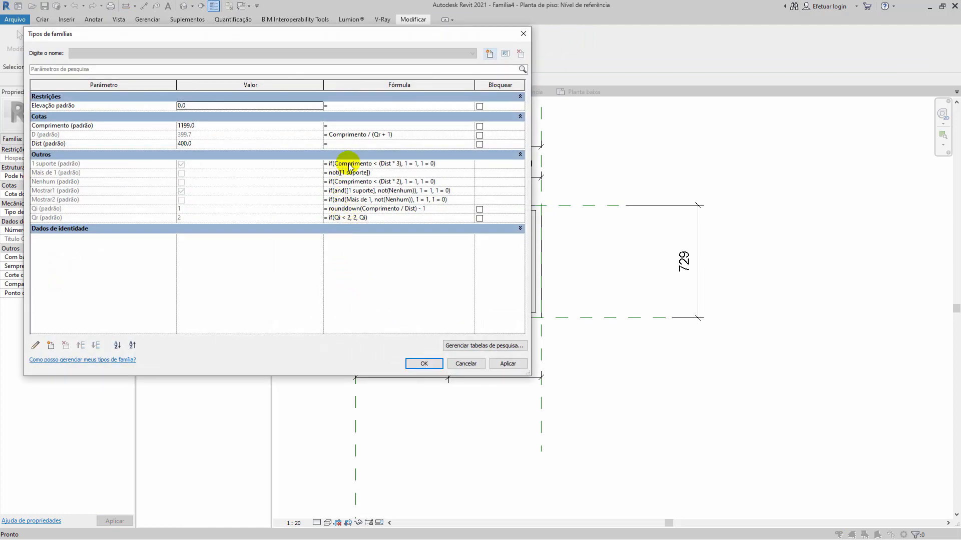
{"action": "left_click", "coordinate": [463, 364]}
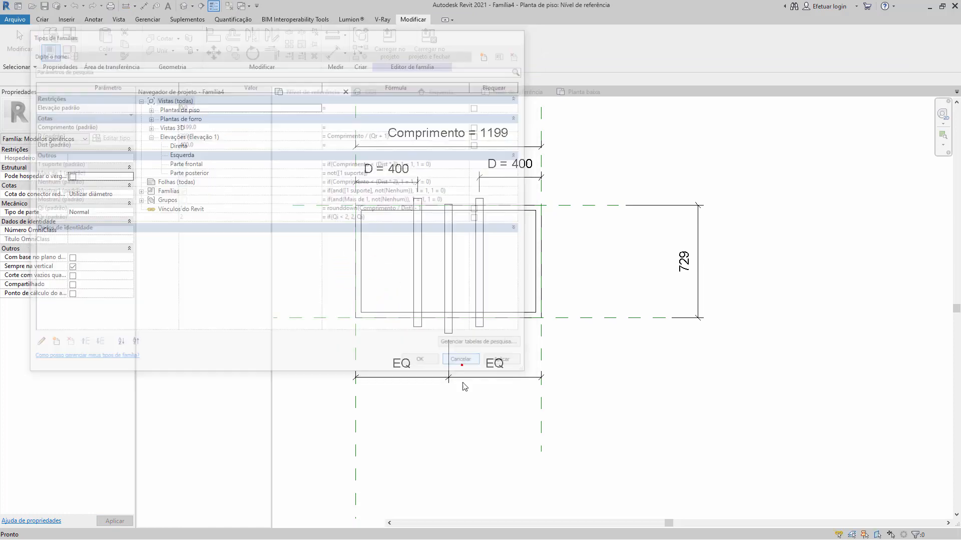
{"action": "scroll", "coordinate": [440, 240], "scroll_direction": "up", "scroll_amount": 1}
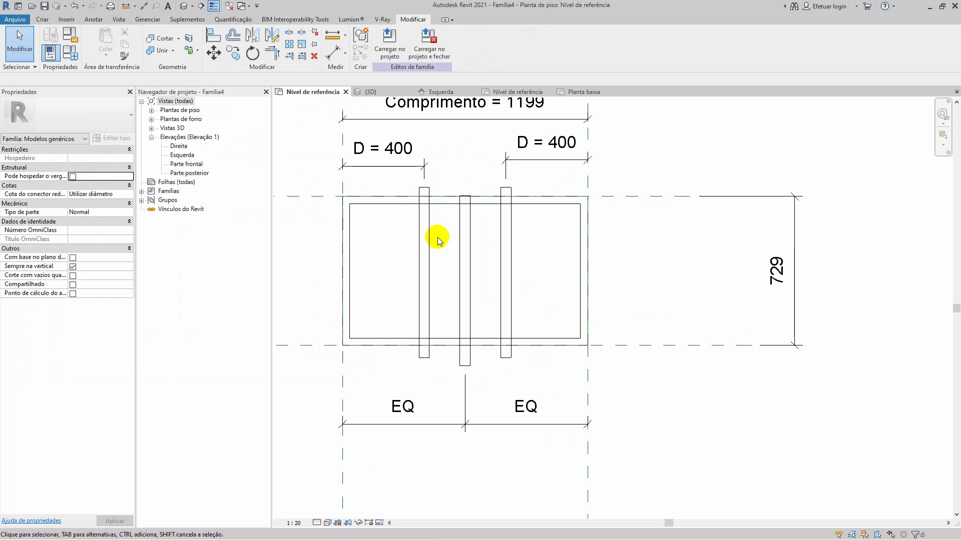
{"action": "left_click", "coordinate": [574, 95]}
Stretch the instance's right end to about 3.13 m, 4.49 m and finally 5.38 m
{"action": "scroll", "coordinate": [556, 318], "scroll_direction": "down", "scroll_amount": 5}
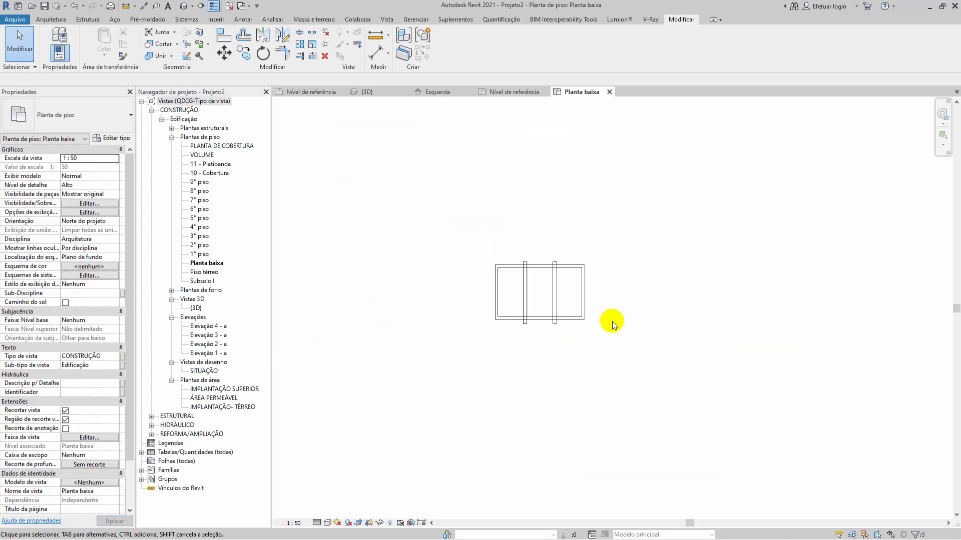
{"action": "left_click", "coordinate": [579, 293]}
{"action": "middle_click_drag", "start_coordinate": [600, 303], "coordinate": [540, 313]}
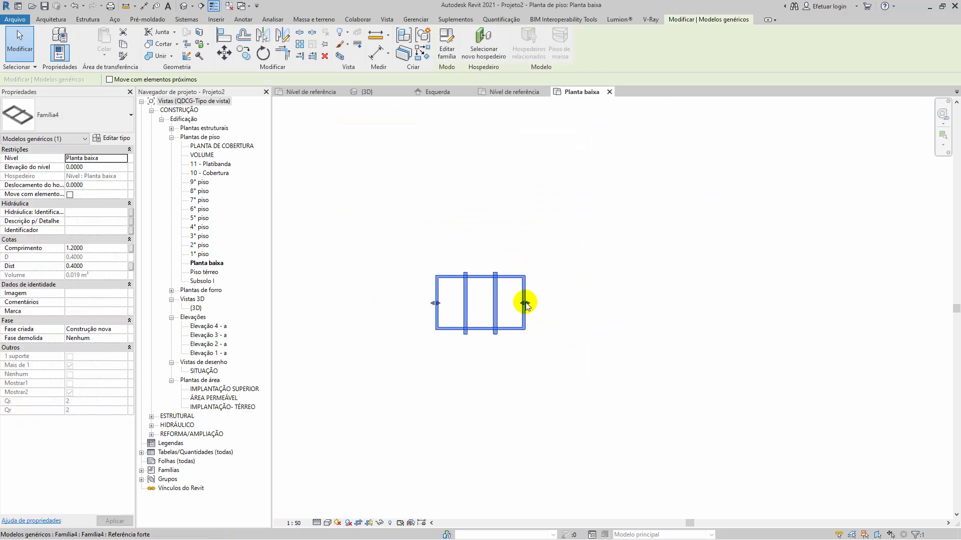
{"action": "left_click_drag", "start_coordinate": [525, 302], "coordinate": [669, 310]}
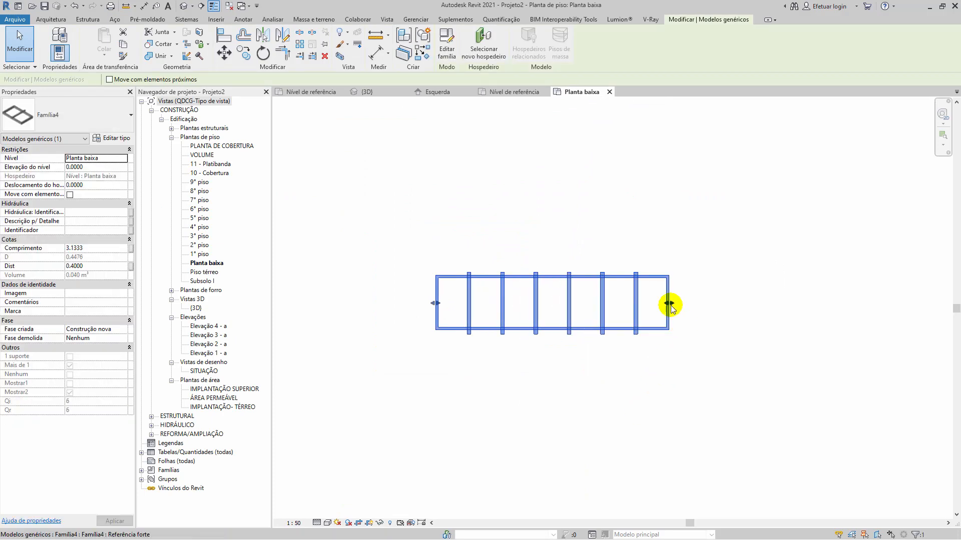
{"action": "left_click_drag", "start_coordinate": [736, 303], "coordinate": [764, 375]}
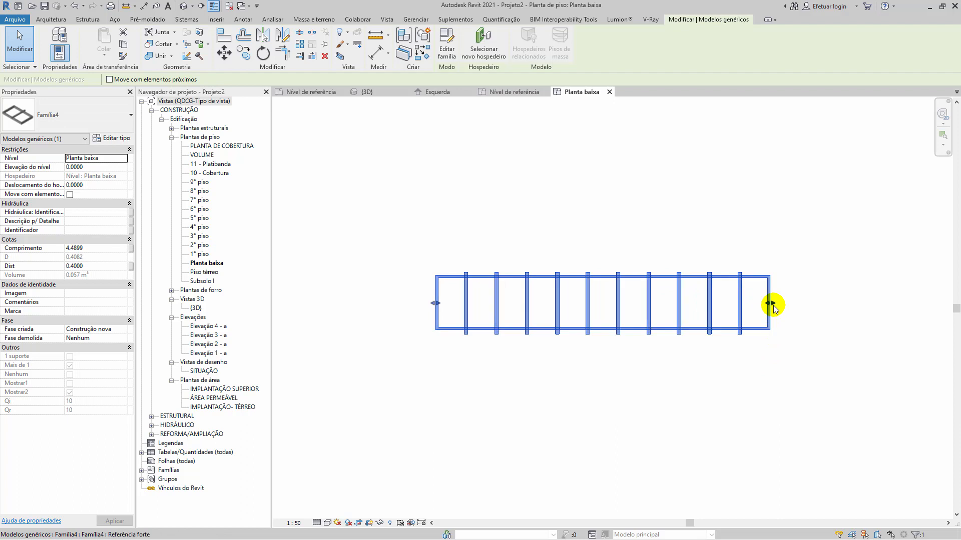
{"action": "left_click_drag", "start_coordinate": [770, 303], "coordinate": [833, 306]}
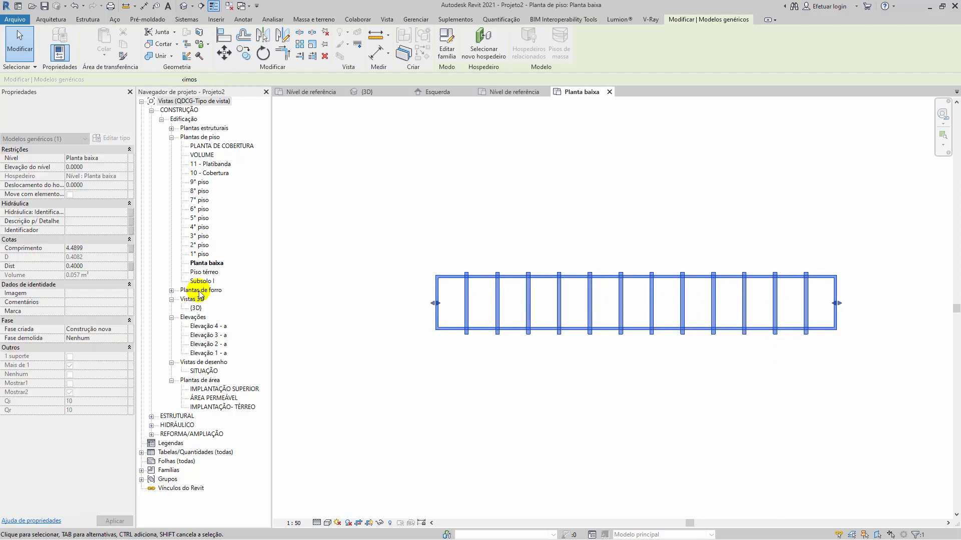
Set the instance's Dist to 1 and shorten it from the right end to about 1.11 m
{"action": "left_click", "coordinate": [113, 268]}
{"action": "type", "text": "1"}
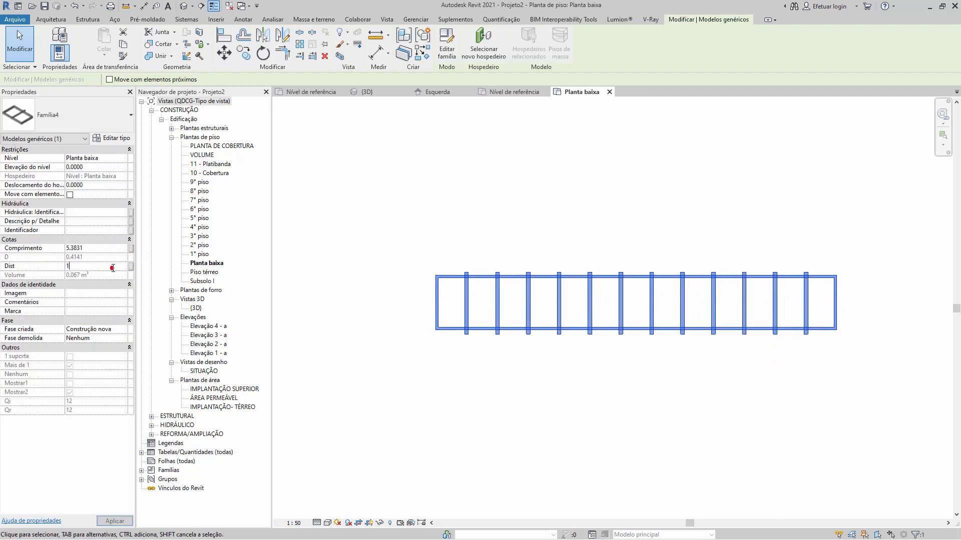
{"action": "key", "text": "Return"}
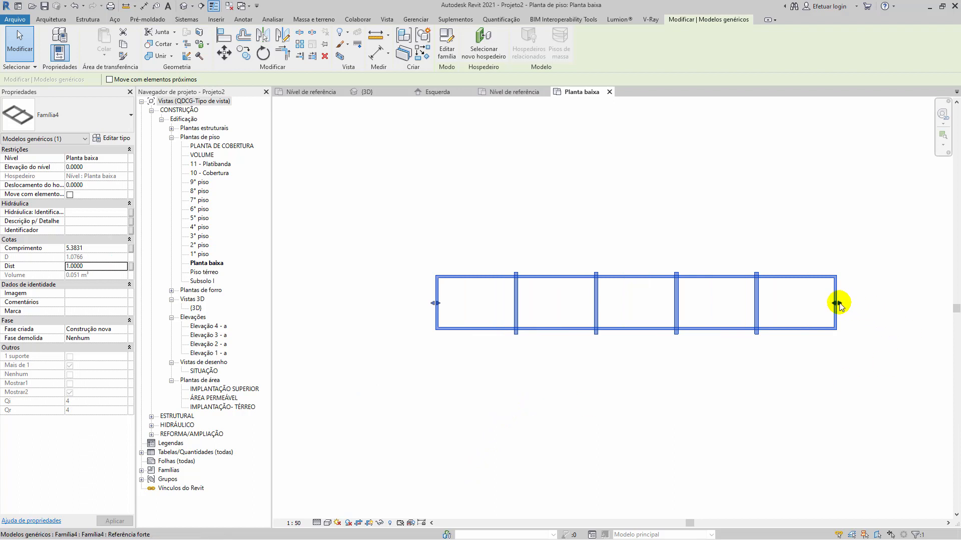
{"action": "left_click_drag", "start_coordinate": [836, 304], "coordinate": [523, 303]}
{"action": "left_click", "coordinate": [588, 402]}
{"action": "scroll", "coordinate": [496, 335], "scroll_direction": "up", "scroll_amount": 2}
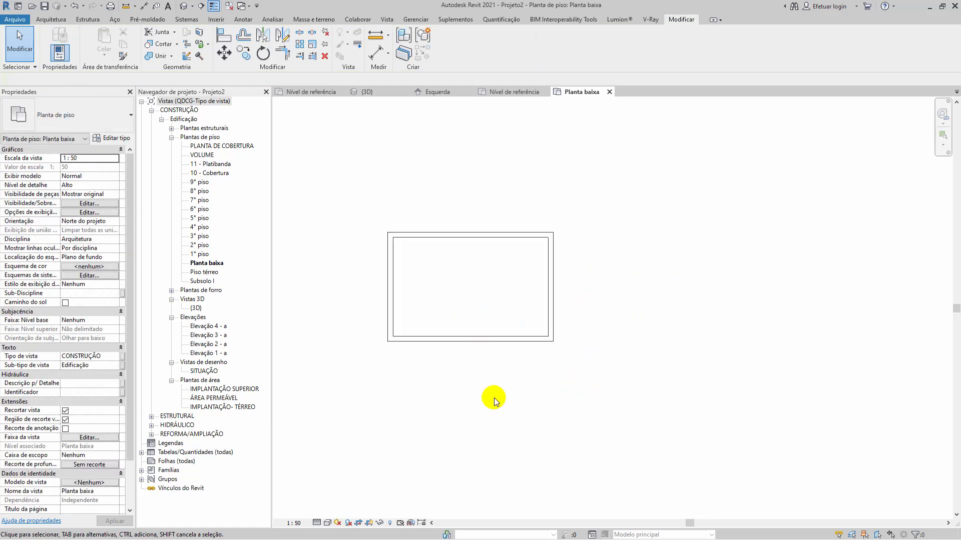
{"action": "left_click", "coordinate": [511, 344]}
{"action": "scroll", "coordinate": [578, 370], "scroll_direction": "down", "scroll_amount": 1}
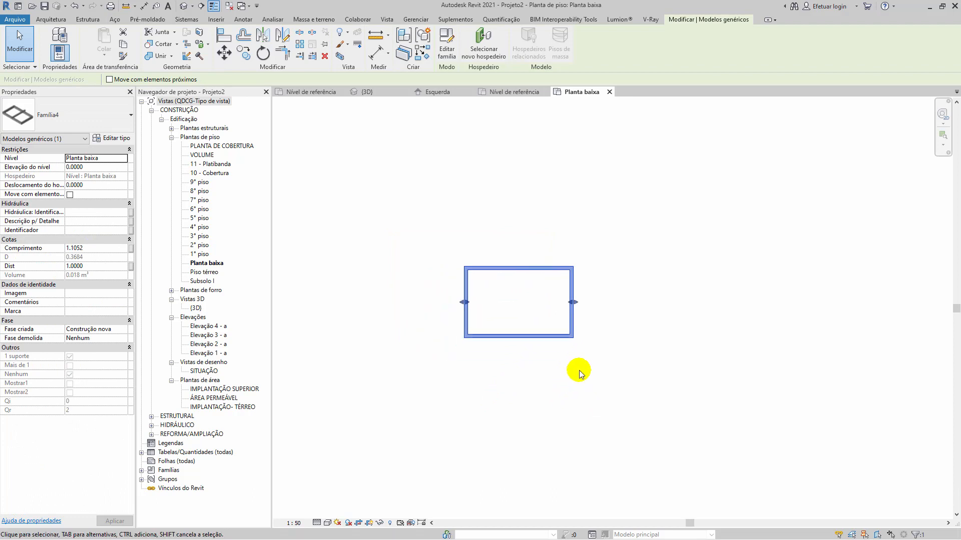
{"action": "scroll", "coordinate": [577, 380], "scroll_direction": "up", "scroll_amount": 2}
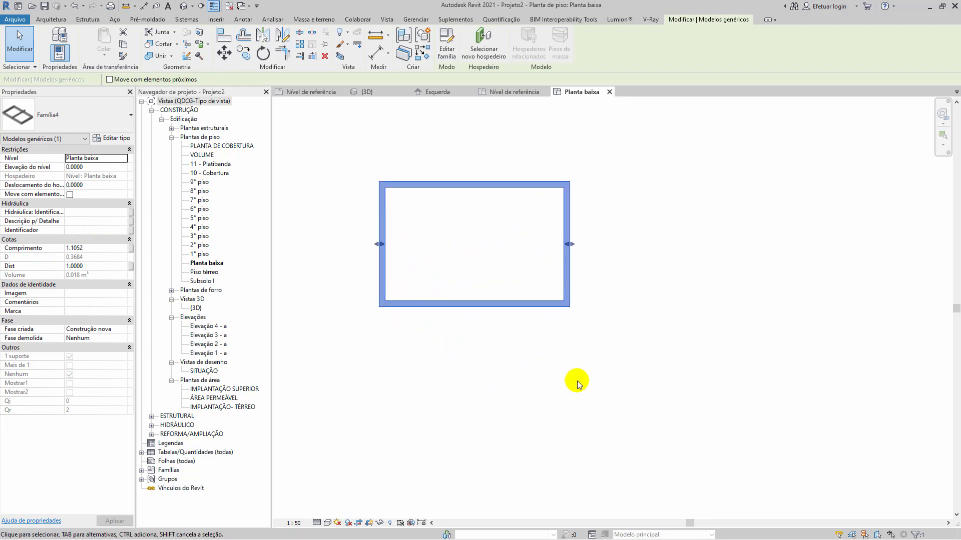
{"action": "left_click", "coordinate": [541, 368]}
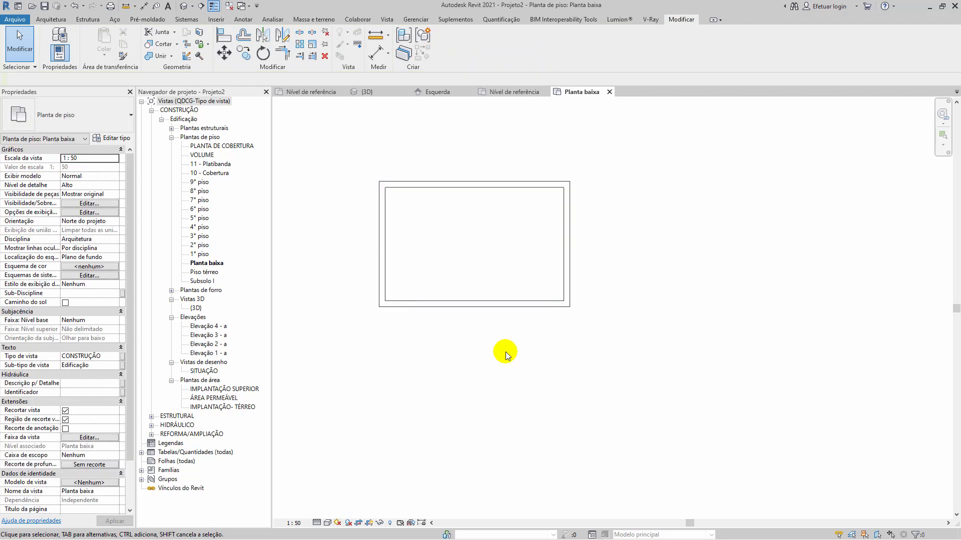